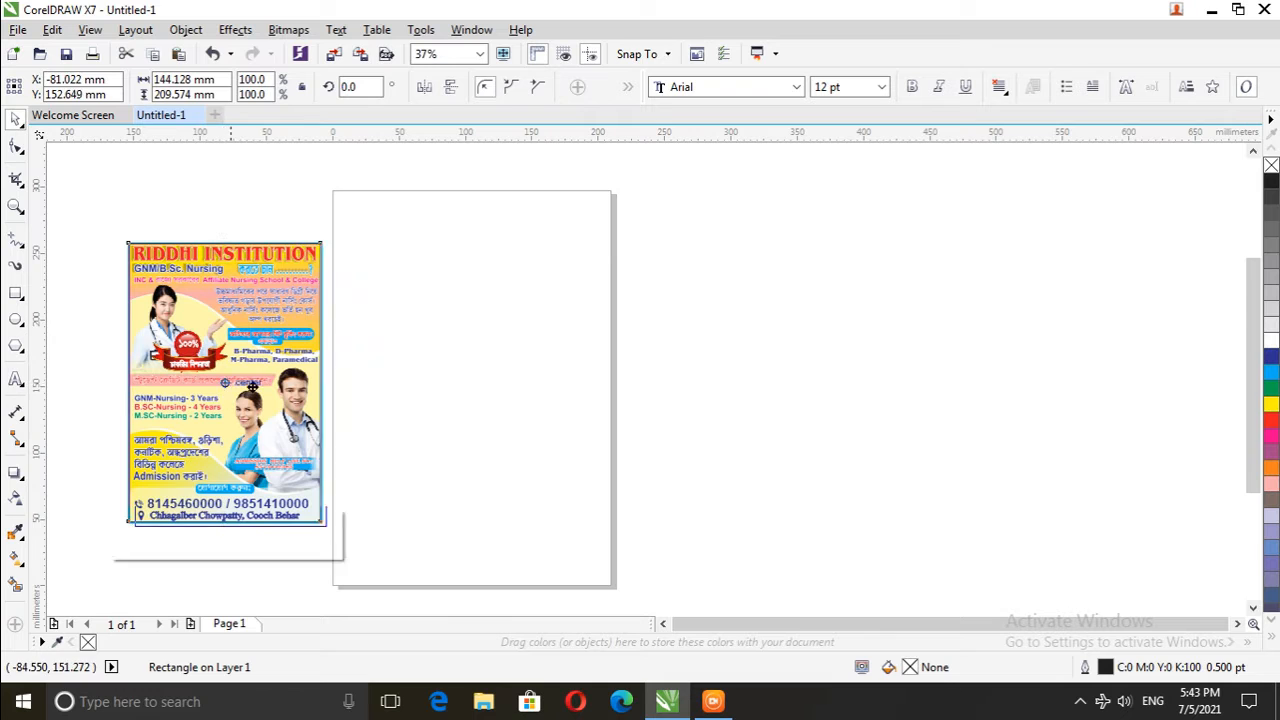
Move the empty rectangle off the reference flyer and onto the blank page
{"action": "scroll", "coordinate": [195, 372], "scroll_direction": "up", "scroll_amount": 1}
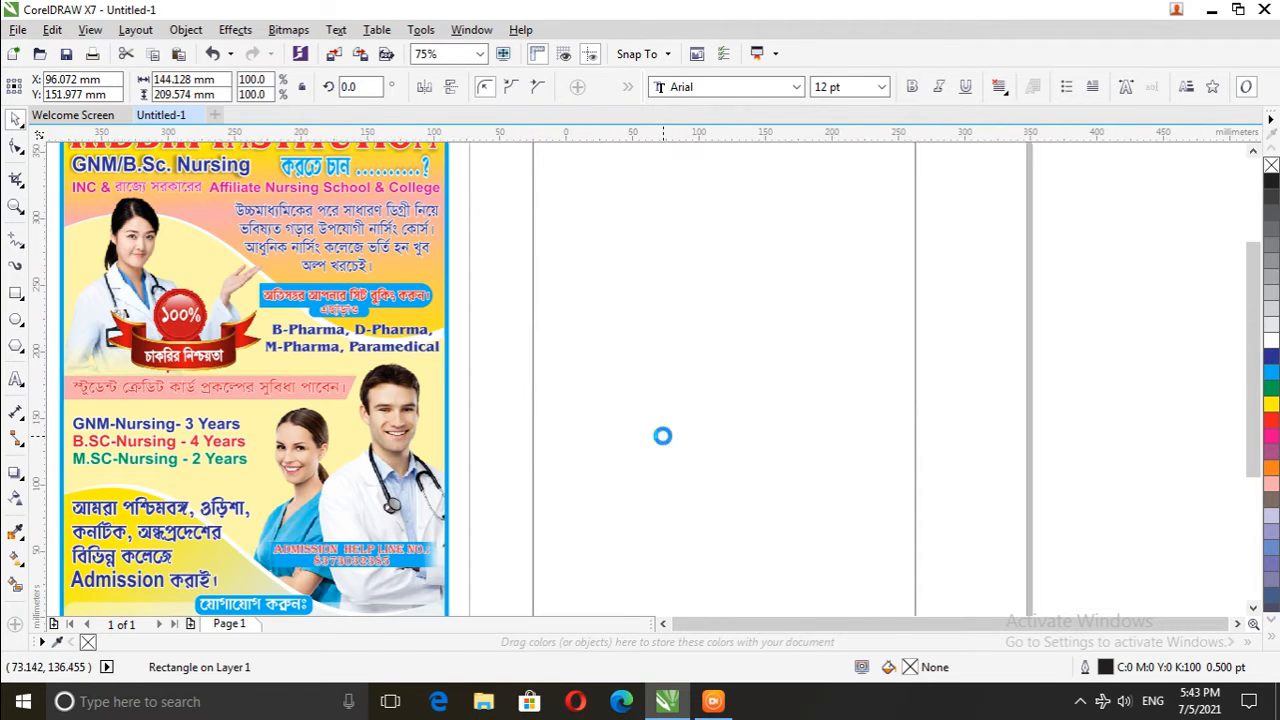
{"action": "scroll", "coordinate": [663, 434], "scroll_direction": "down", "scroll_amount": 1}
{"action": "scroll", "coordinate": [700, 430], "scroll_direction": "up", "scroll_amount": 1}
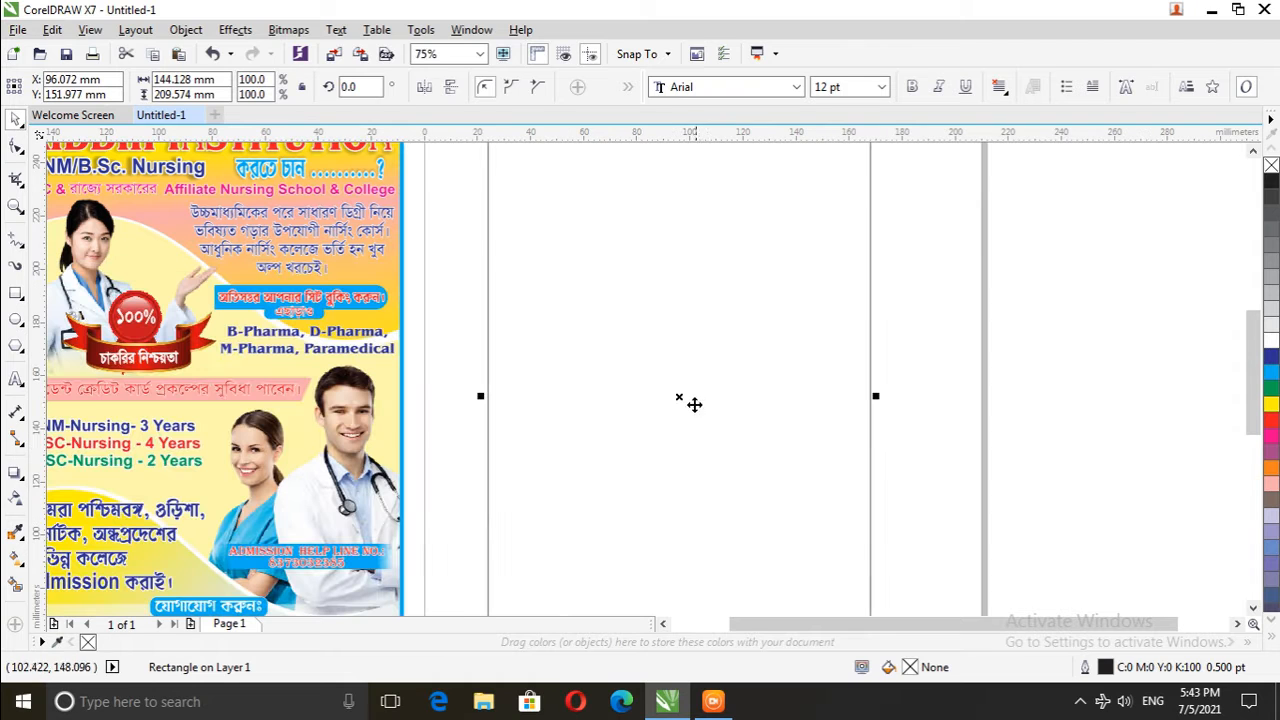
{"action": "scroll", "coordinate": [678, 363], "scroll_direction": "down", "scroll_amount": 1}
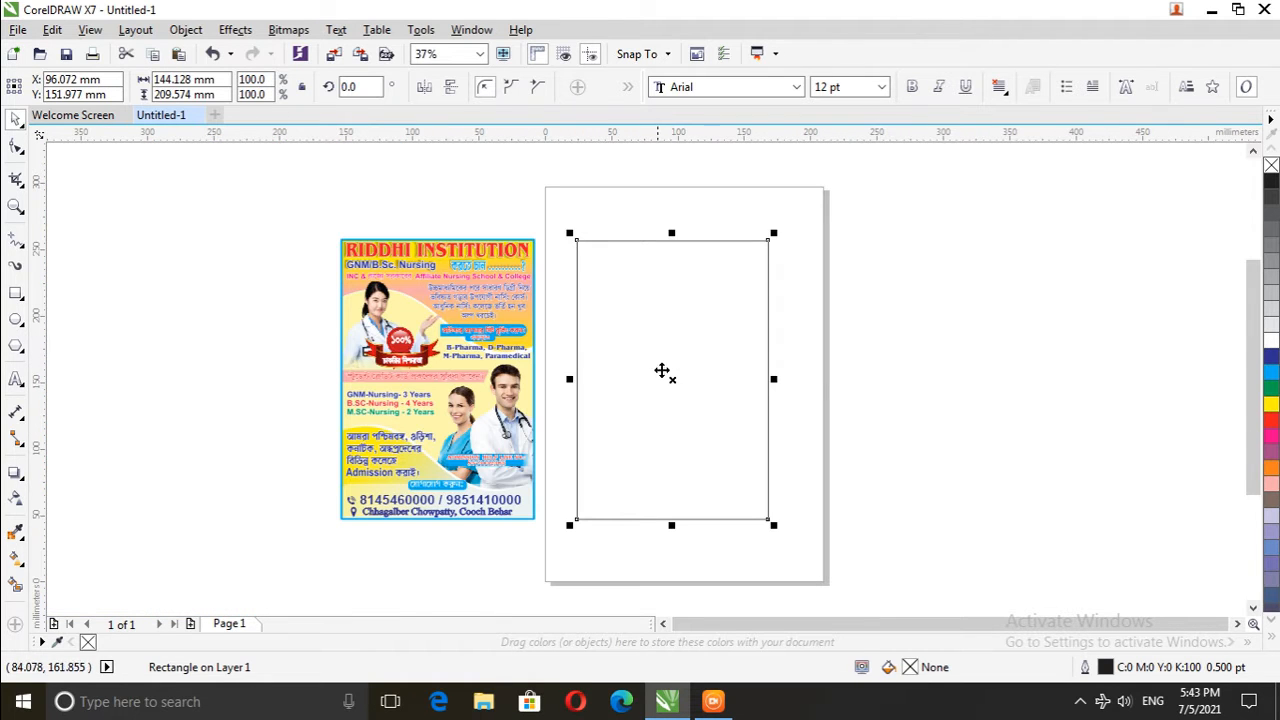
{"action": "left_click", "coordinate": [670, 371]}
{"action": "left_click", "coordinate": [780, 393]}
{"action": "left_click", "coordinate": [682, 402]}
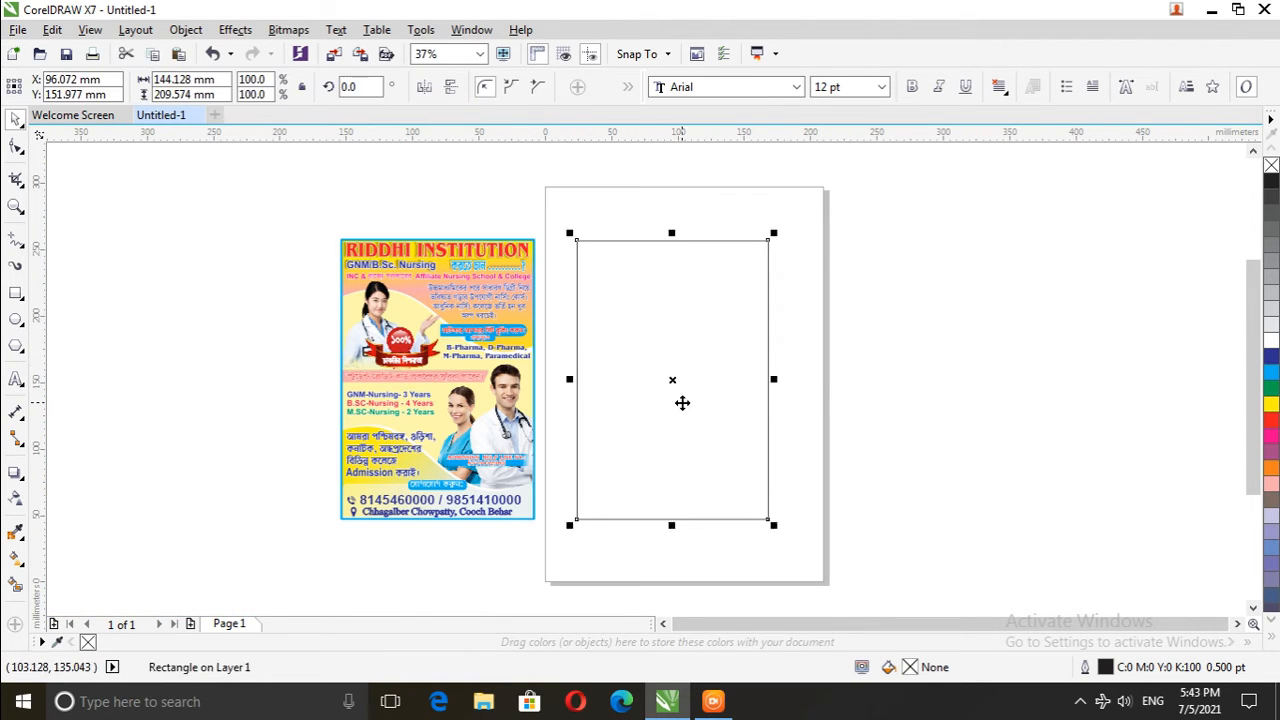
Draw a straight line across the rectangle's lower part, sloping down from its left to its right edge, about 144 mm wide and 32 mm high
{"action": "left_click", "coordinate": [14, 242]}
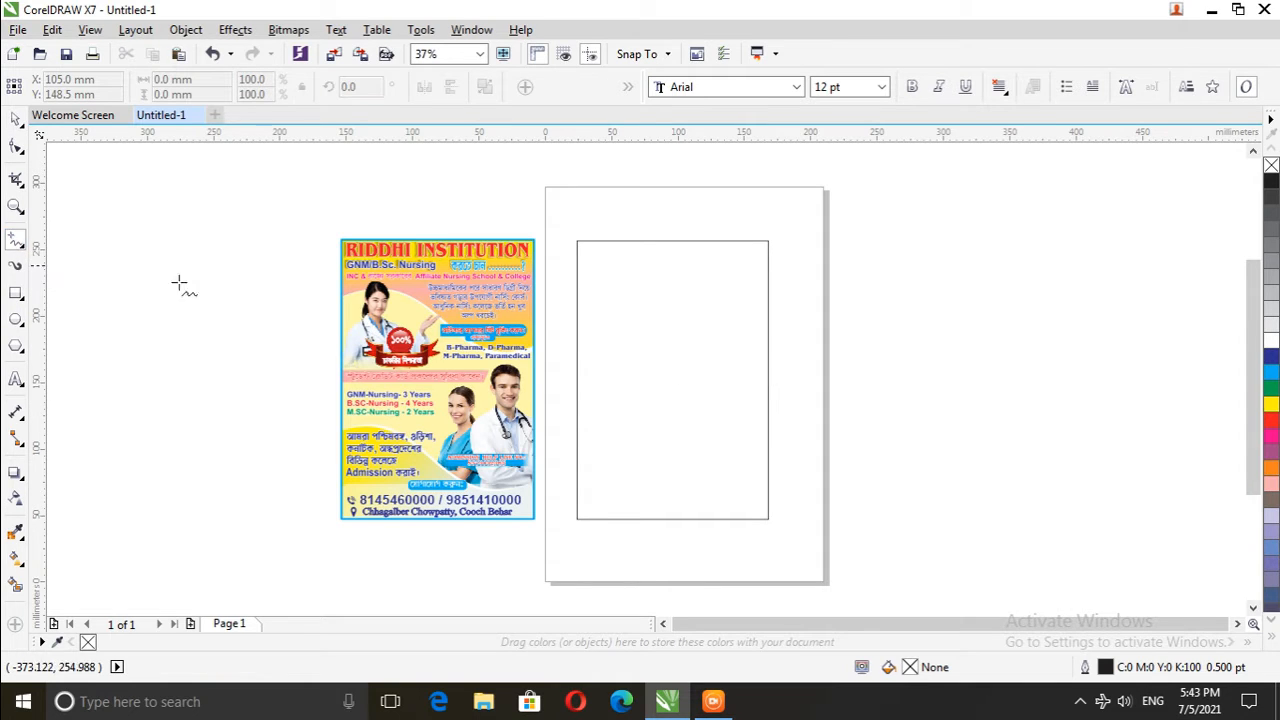
{"action": "left_click", "coordinate": [577, 428]}
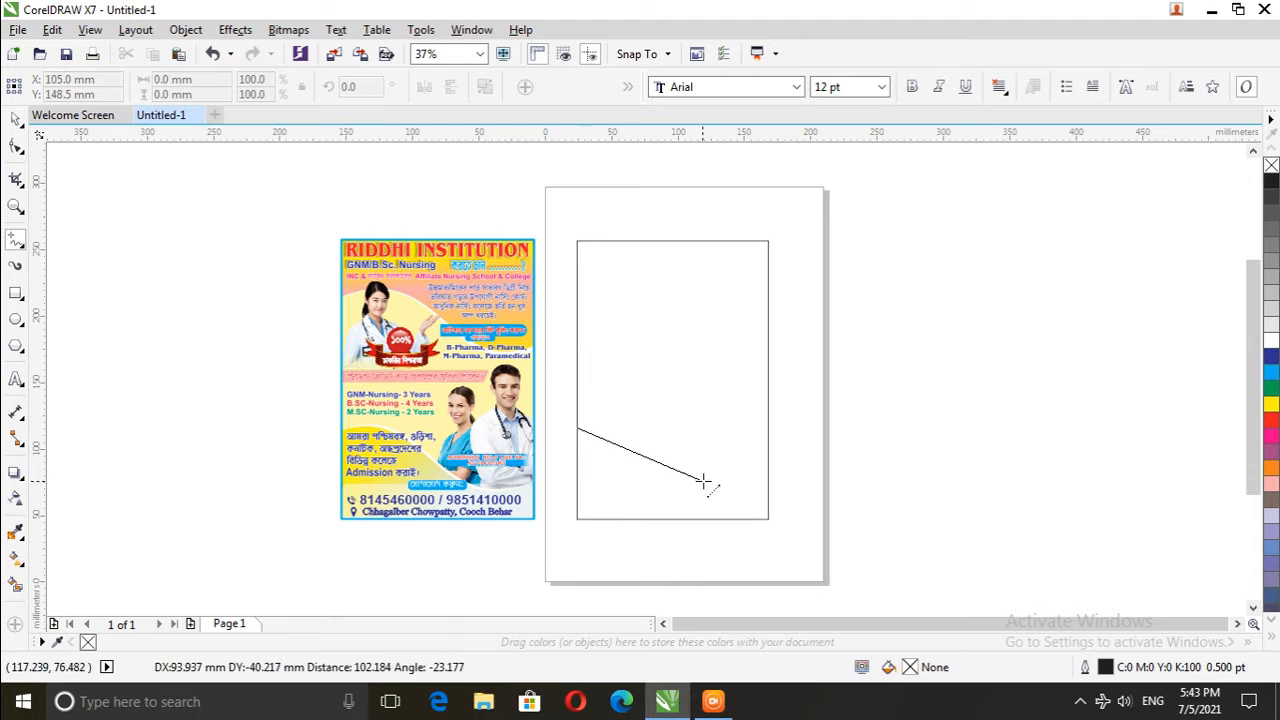
{"action": "left_click", "coordinate": [767, 470]}
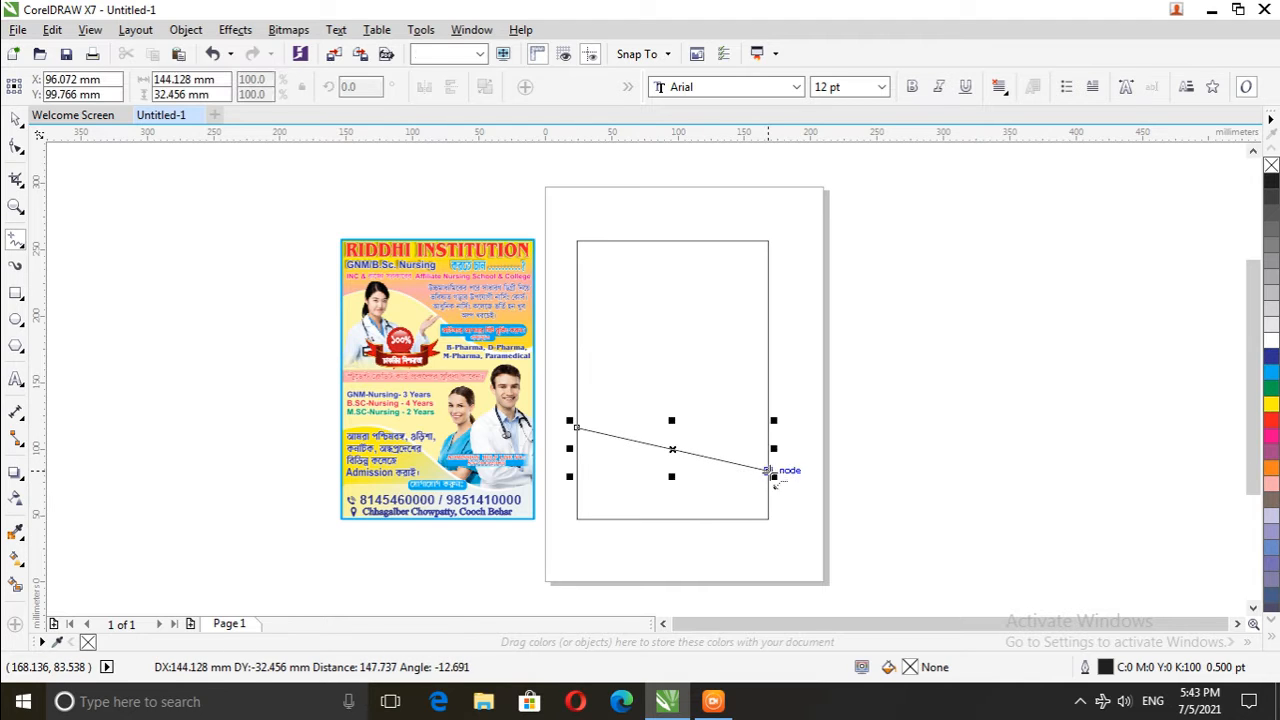
Convert the sloping line to a curve and bend it into an S-shaped wave about 45 mm high
{"action": "scroll", "coordinate": [715, 530], "scroll_direction": "up", "scroll_amount": 2}
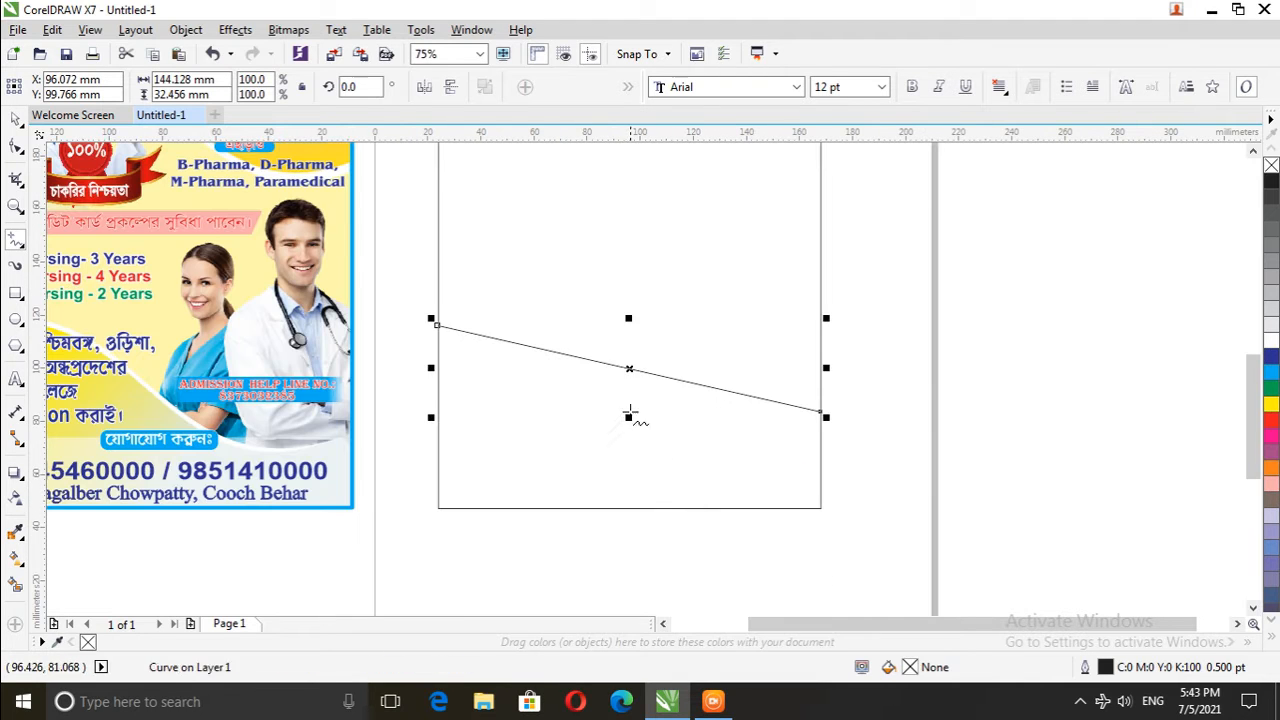
{"action": "left_click", "coordinate": [16, 149]}
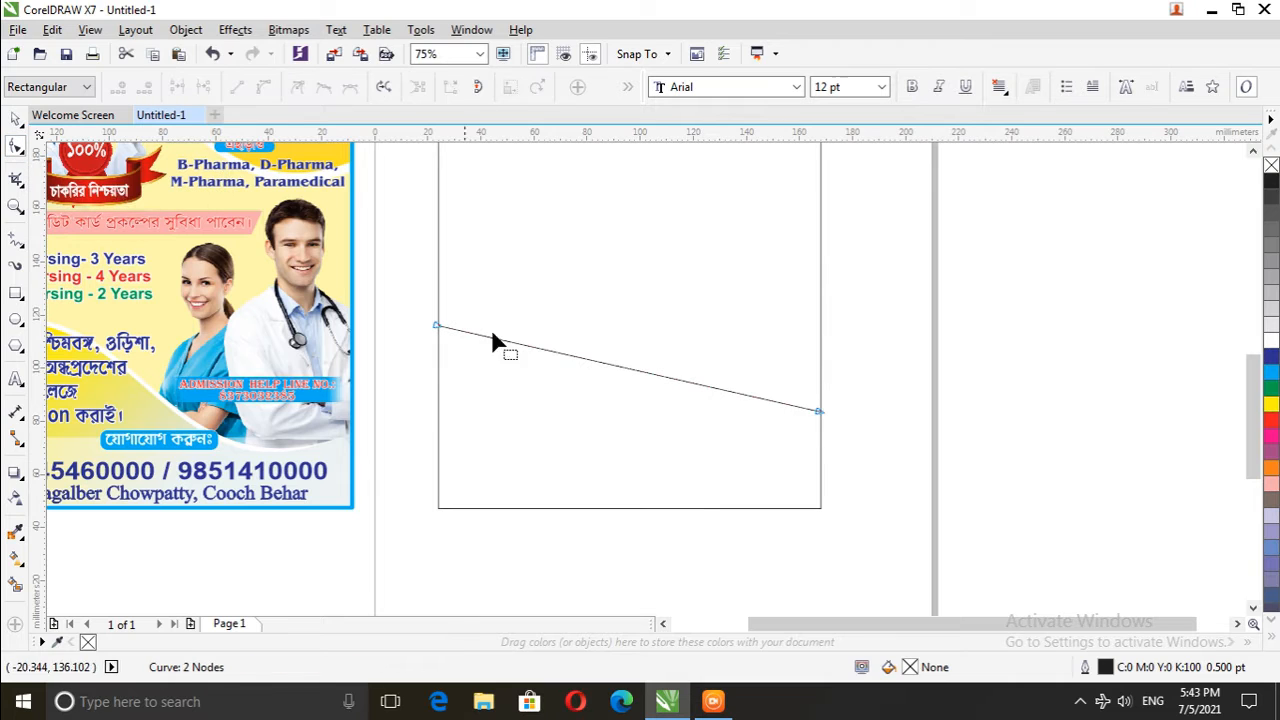
{"action": "left_click", "coordinate": [617, 366]}
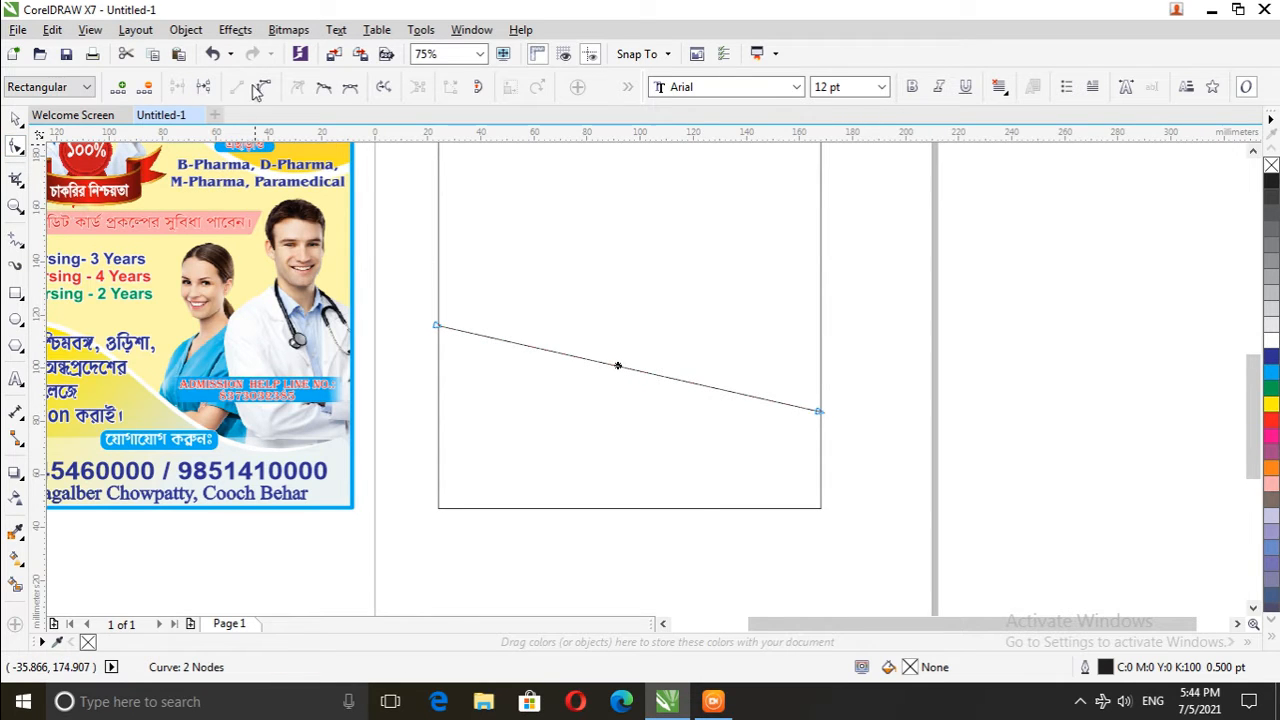
{"action": "left_click", "coordinate": [265, 88]}
{"action": "scroll", "coordinate": [640, 390], "scroll_direction": "down", "scroll_amount": 2}
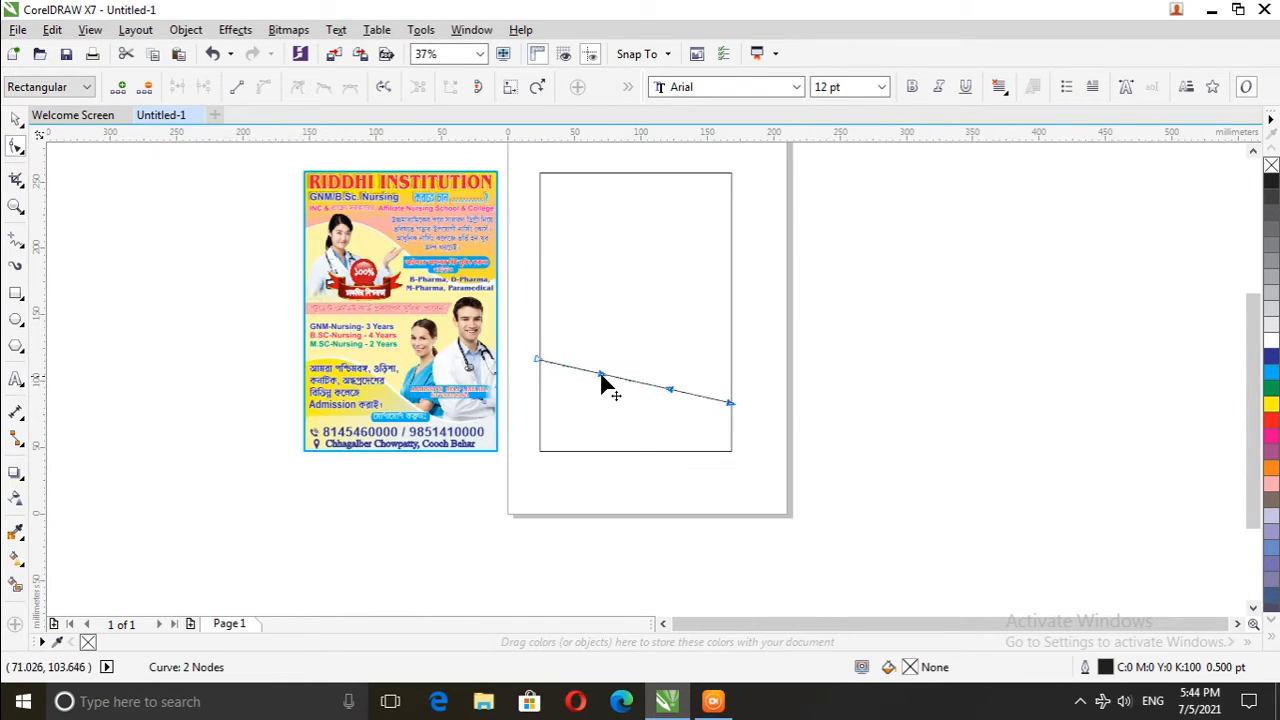
{"action": "left_click_drag", "start_coordinate": [601, 377], "coordinate": [603, 333]}
{"action": "left_click_drag", "start_coordinate": [669, 390], "coordinate": [646, 450]}
{"action": "scroll", "coordinate": [614, 330], "scroll_direction": "up", "scroll_amount": 2}
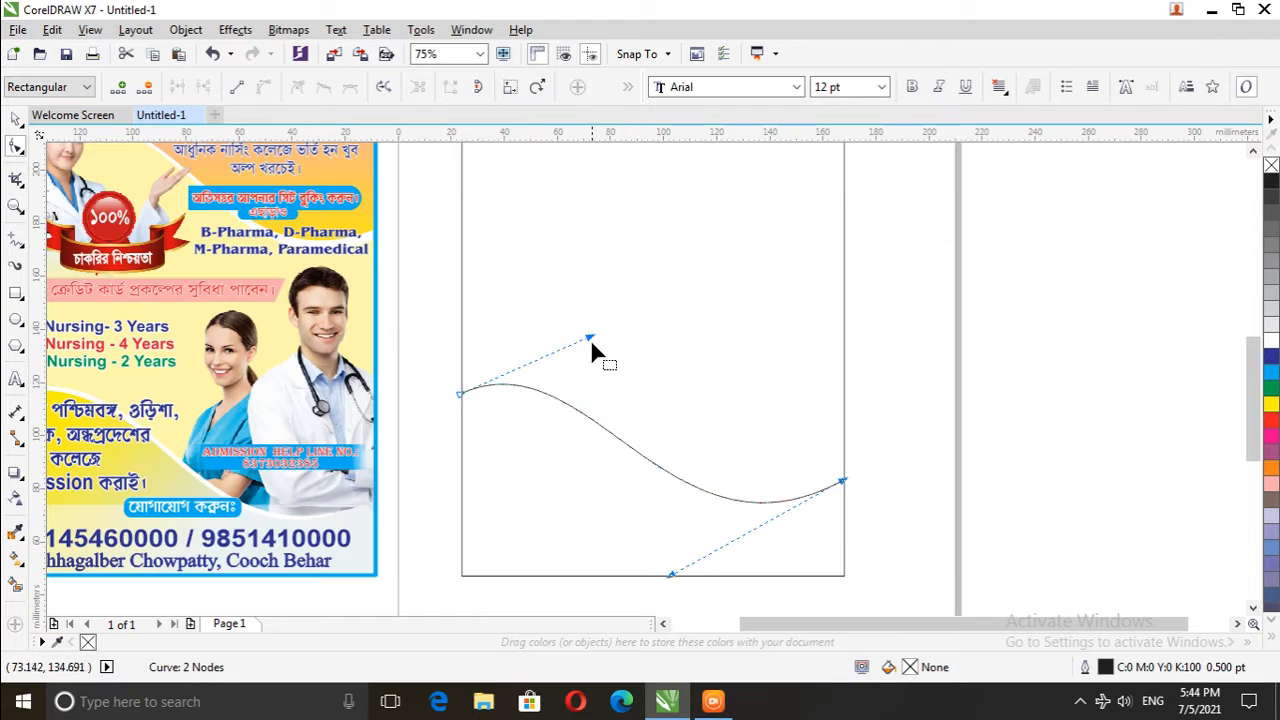
{"action": "mouse_move", "coordinate": [590, 345]}
{"action": "left_mouse_down"}
{"action": "mouse_move", "coordinate": [610, 360]}
{"action": "mouse_move", "coordinate": [615, 342]}
{"action": "left_mouse_up"}
{"action": "scroll", "coordinate": [643, 471], "scroll_direction": "down", "scroll_amount": 2}
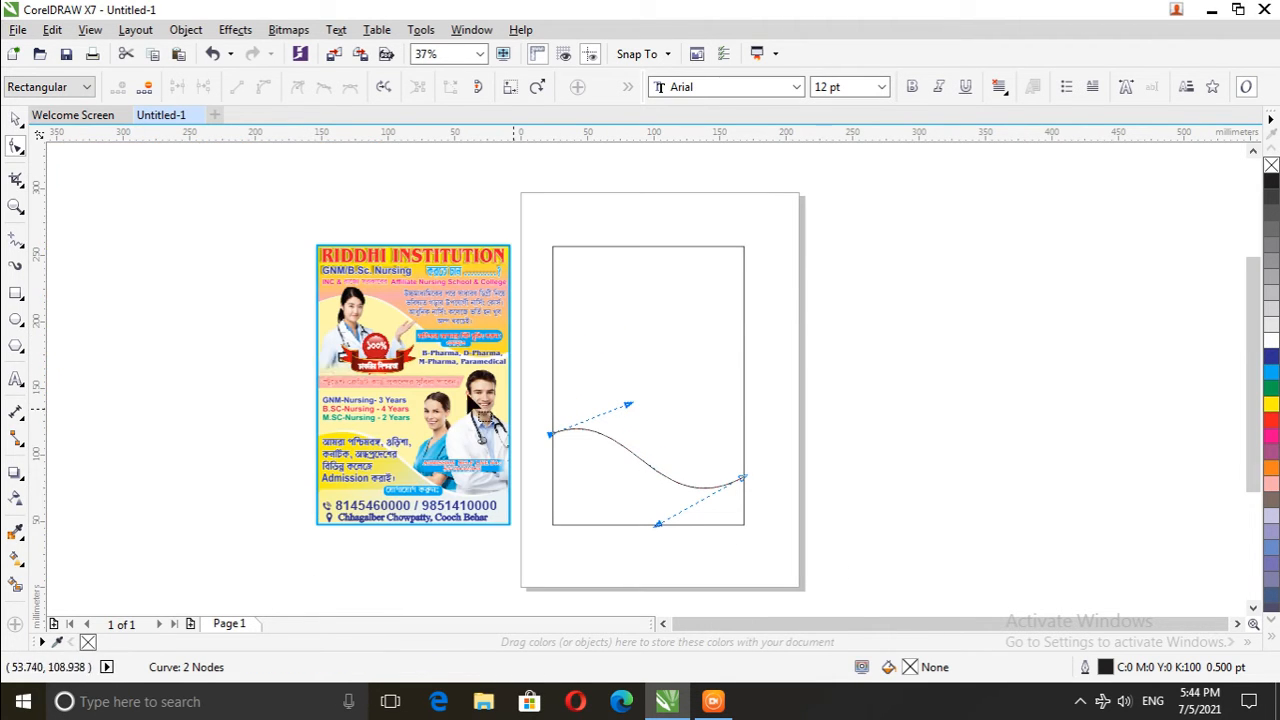
{"action": "left_click", "coordinate": [15, 119]}
{"action": "left_click", "coordinate": [123, 481]}
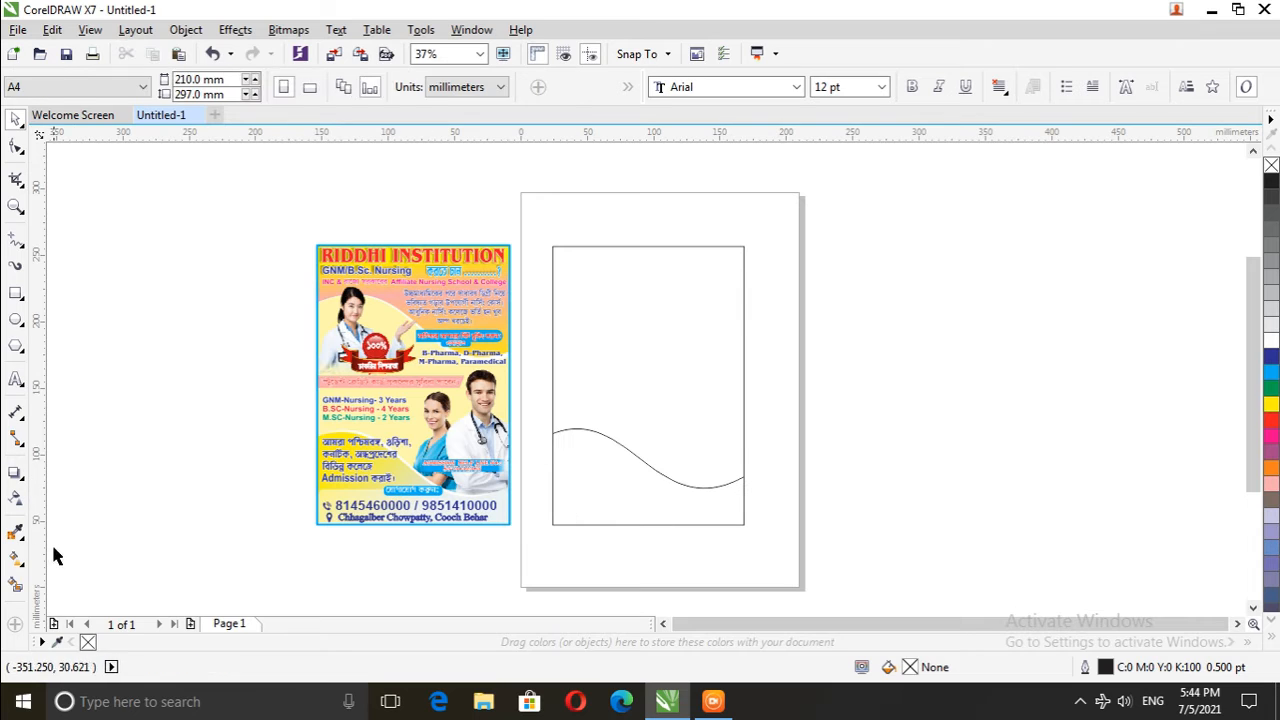
Try filling the area below the wave with Smart Fill and colouring it yellow
{"action": "left_click", "coordinate": [15, 583]}
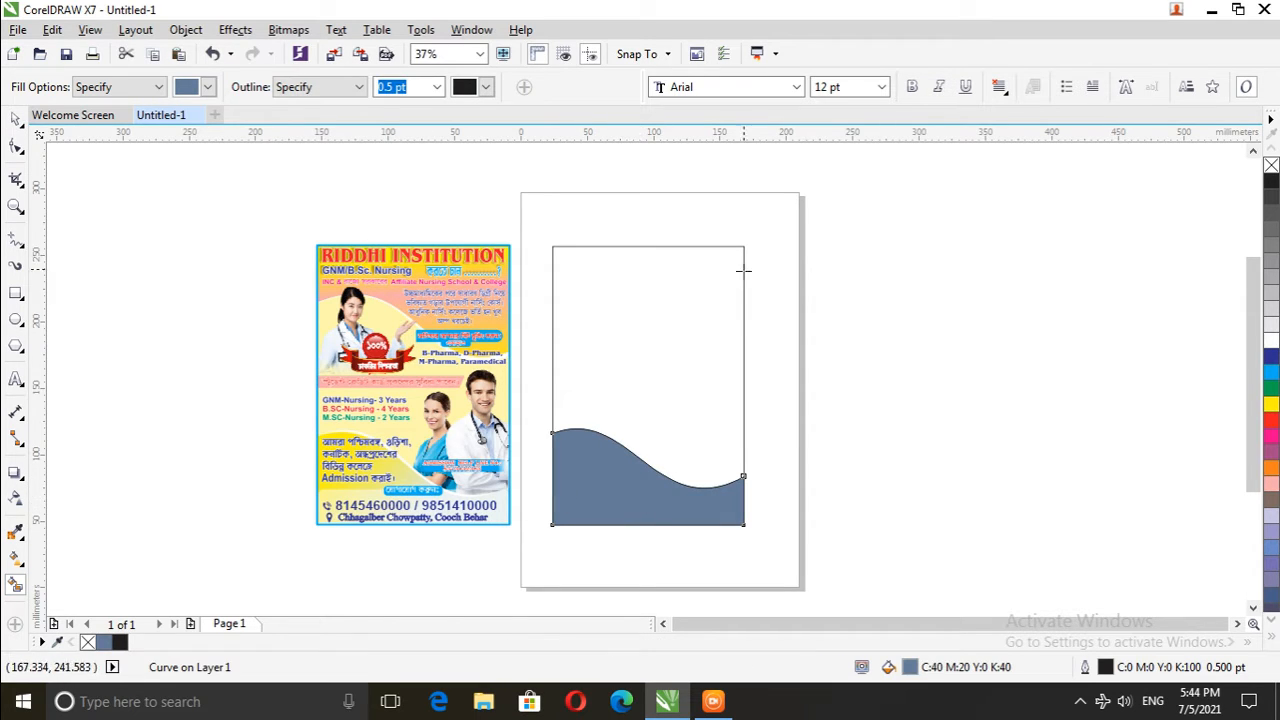
{"action": "left_click", "coordinate": [1271, 404]}
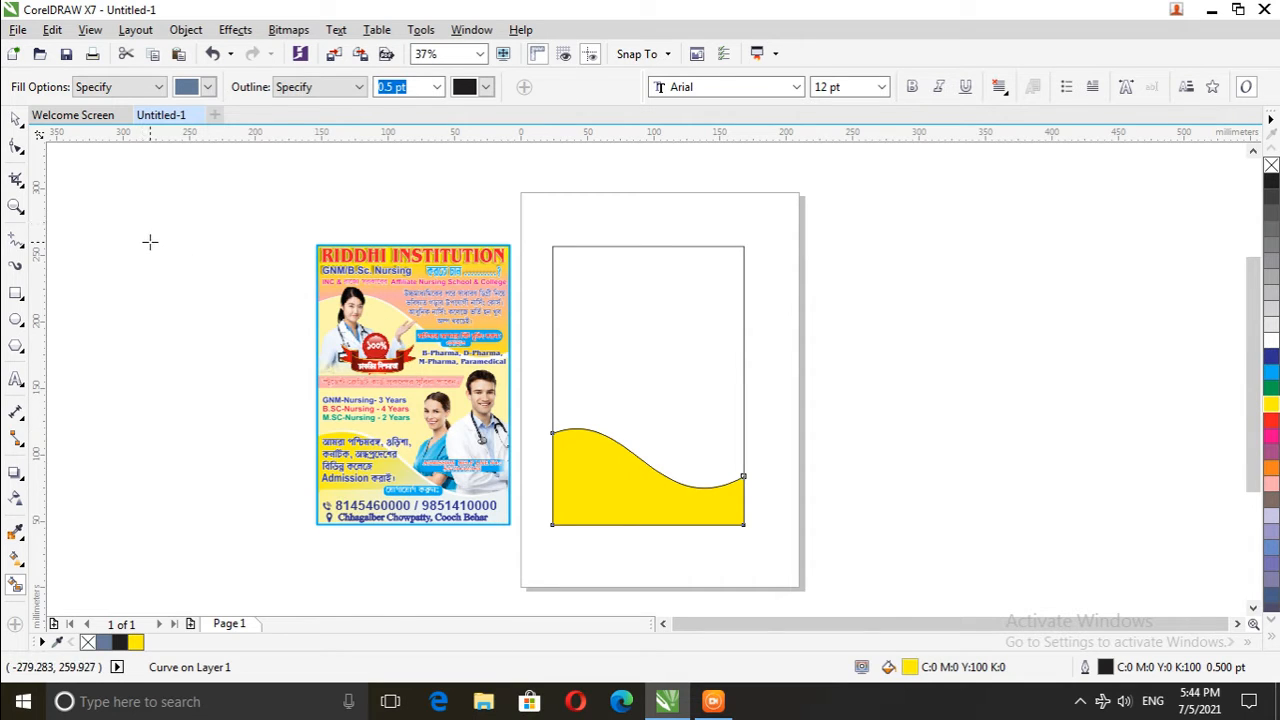
{"action": "key", "text": "ctrl+z"}
{"action": "key", "text": "ctrl+z"}
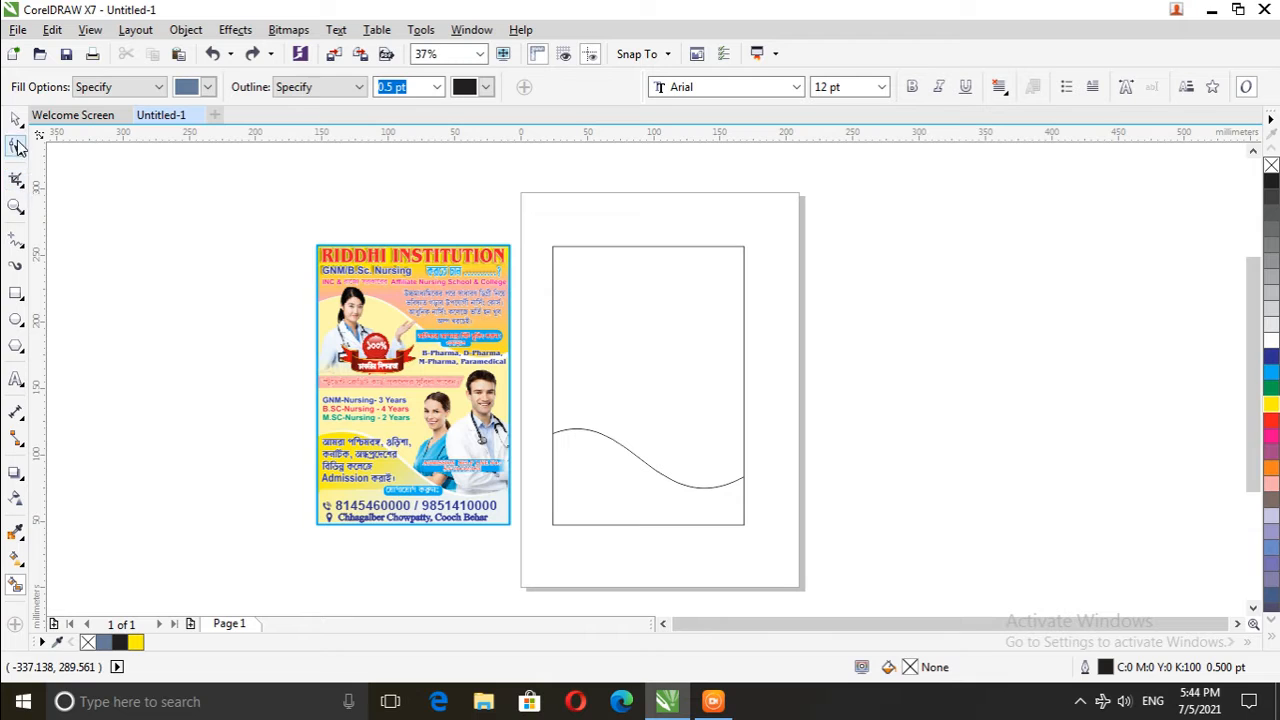
Place a copy of the wave curve straight above the original, about 88 mm higher inside the rectangle
{"action": "left_click", "coordinate": [60, 157]}
{"action": "left_click", "coordinate": [669, 481]}
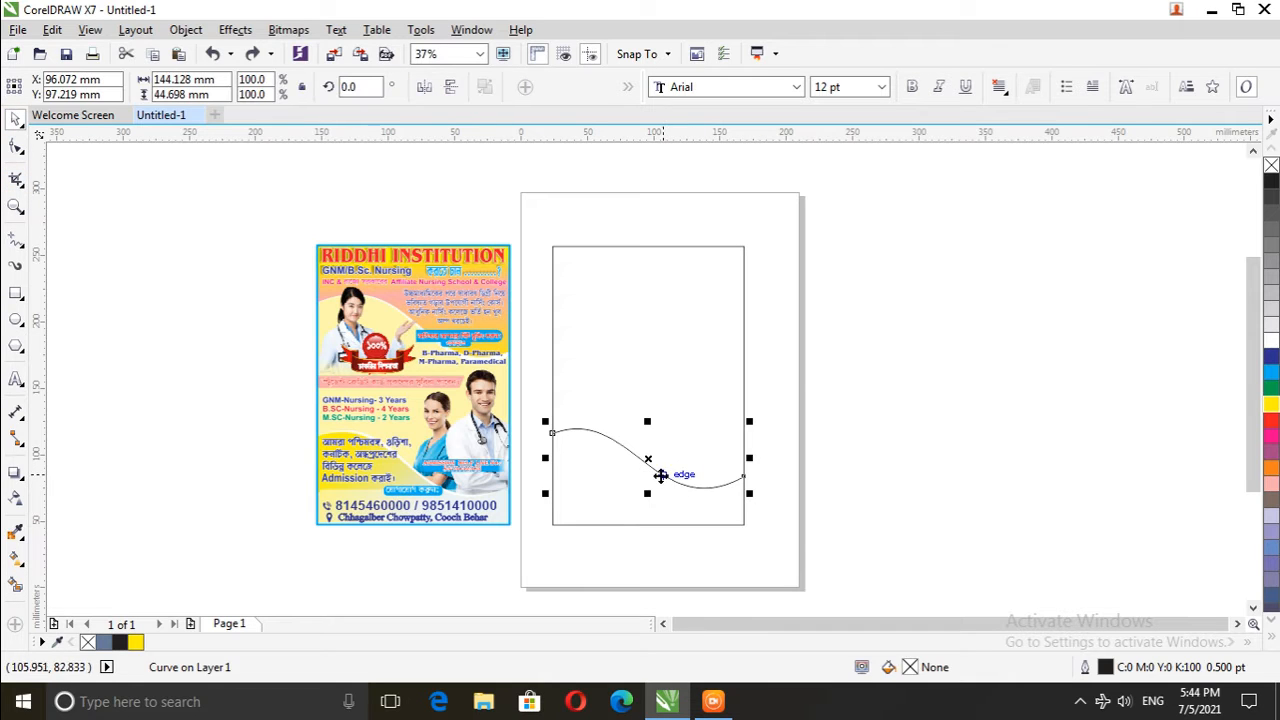
{"action": "left_click_drag", "start_coordinate": [648, 459], "coordinate": [662, 342]}
{"action": "left_click", "coordinate": [722, 374]}
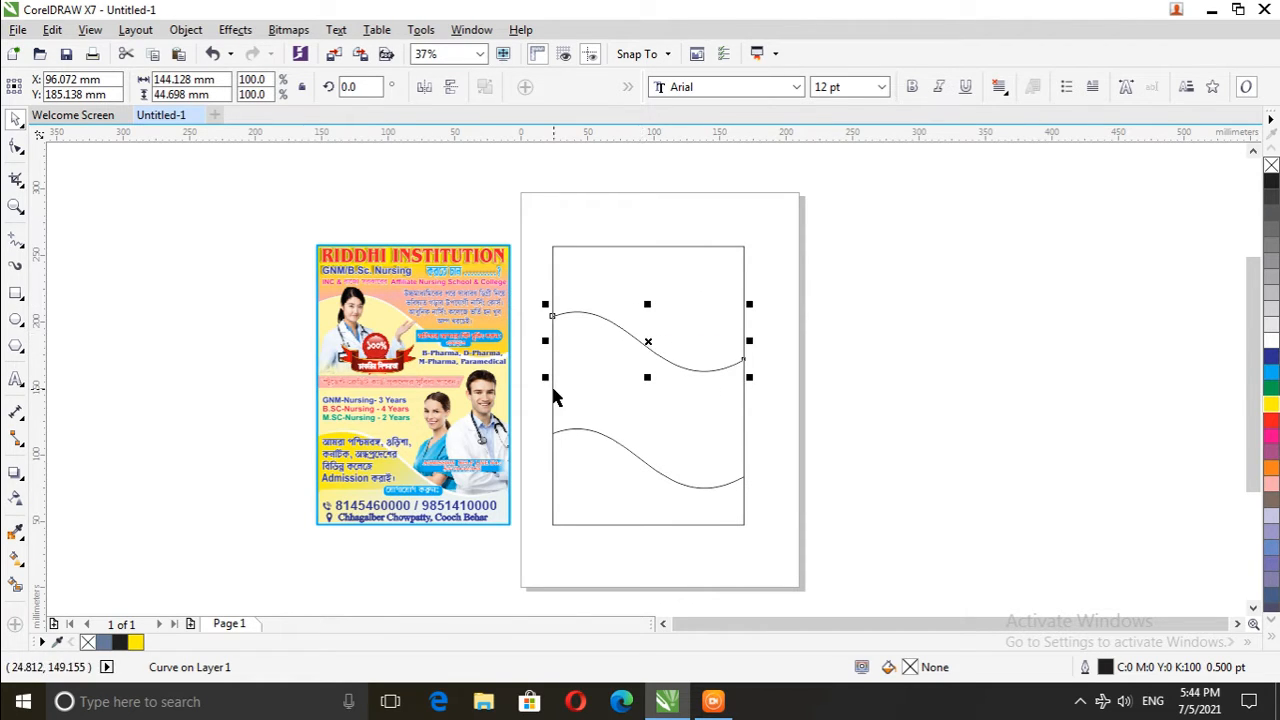
Try mirroring the copied upper wave horizontally
{"action": "left_click", "coordinate": [420, 90]}
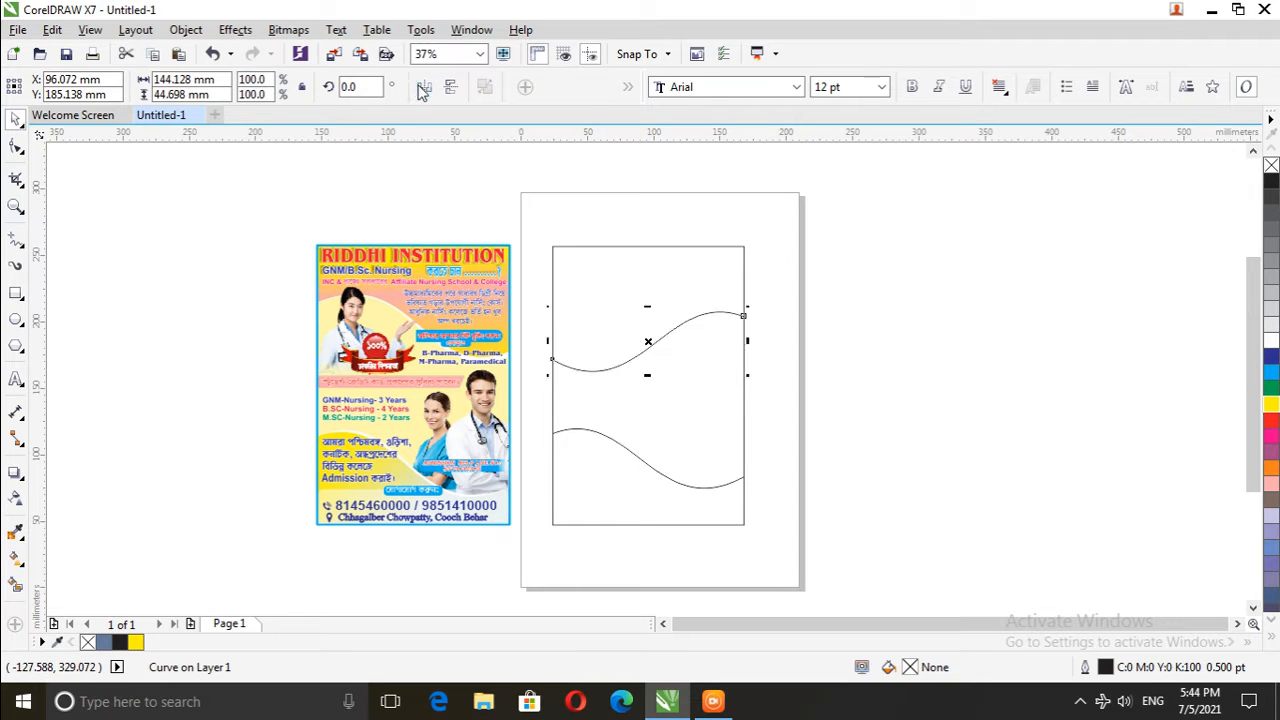
{"action": "left_click", "coordinate": [433, 90]}
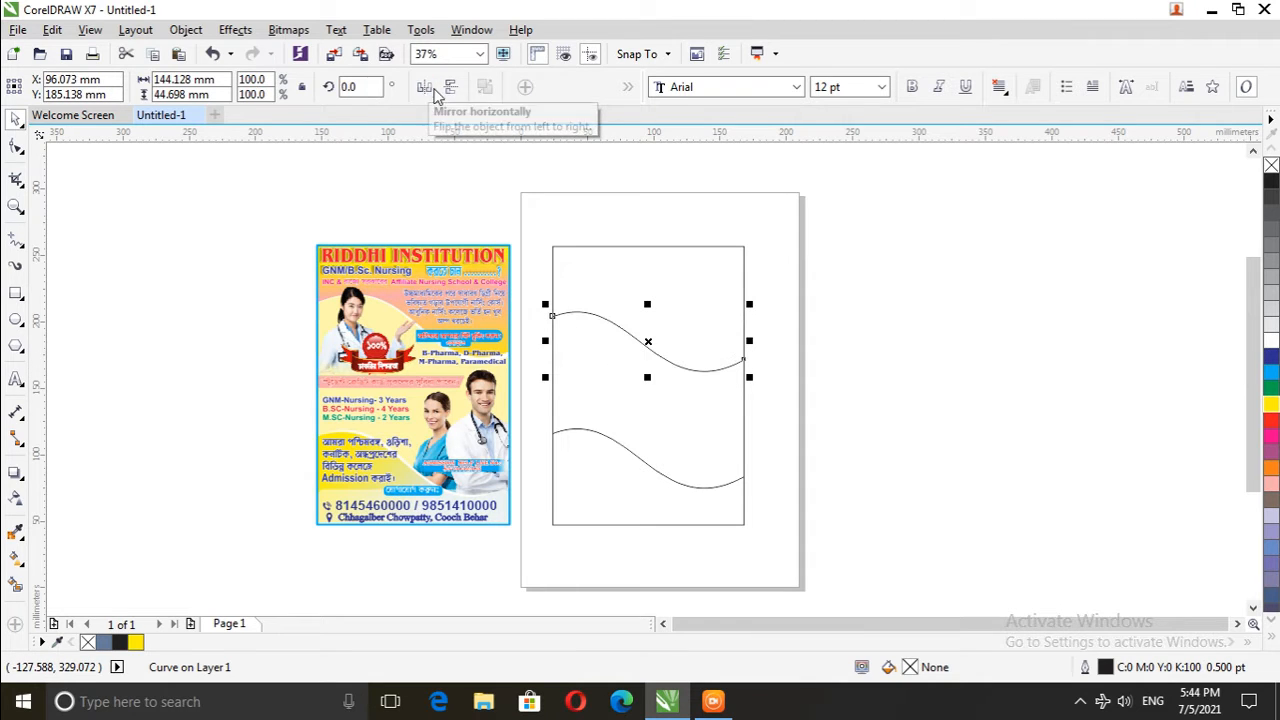
{"action": "left_click", "coordinate": [826, 448]}
{"action": "left_click", "coordinate": [648, 381]}
{"action": "left_click", "coordinate": [925, 387]}
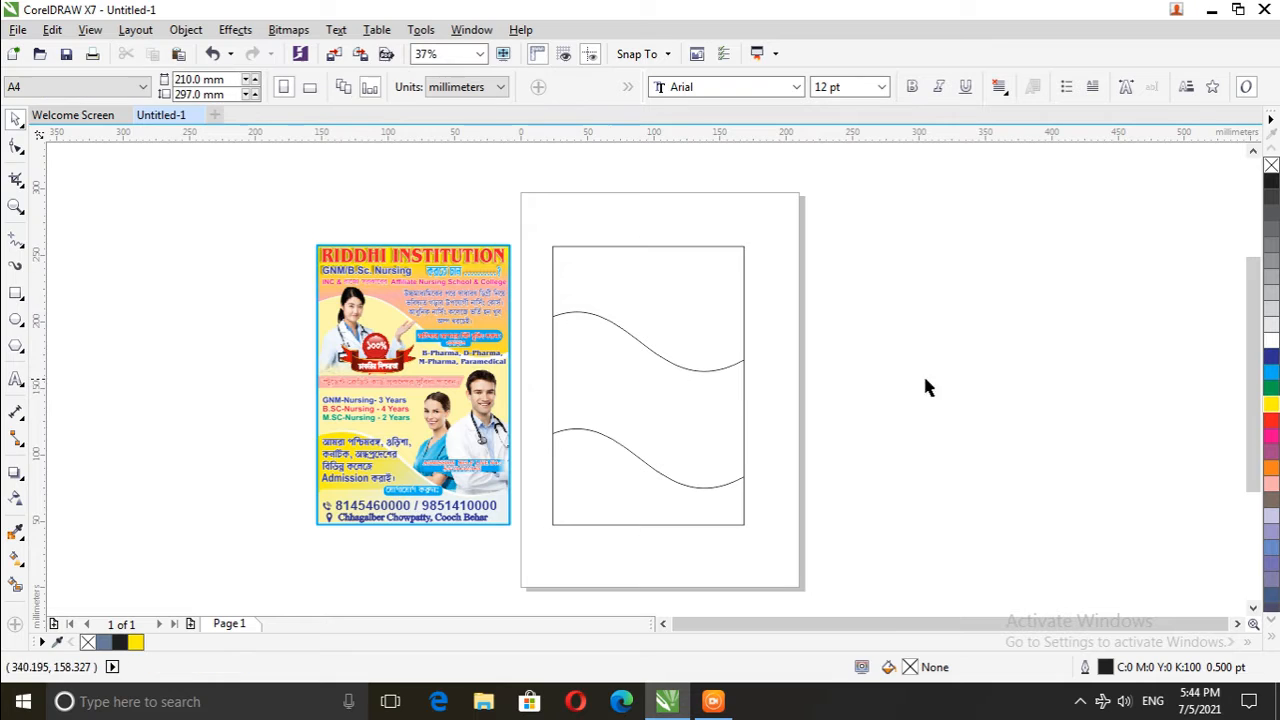
Use Smart Fill to create filled shapes from the rectangle's three areas divided by the two waves
{"action": "left_click", "coordinate": [619, 490]}
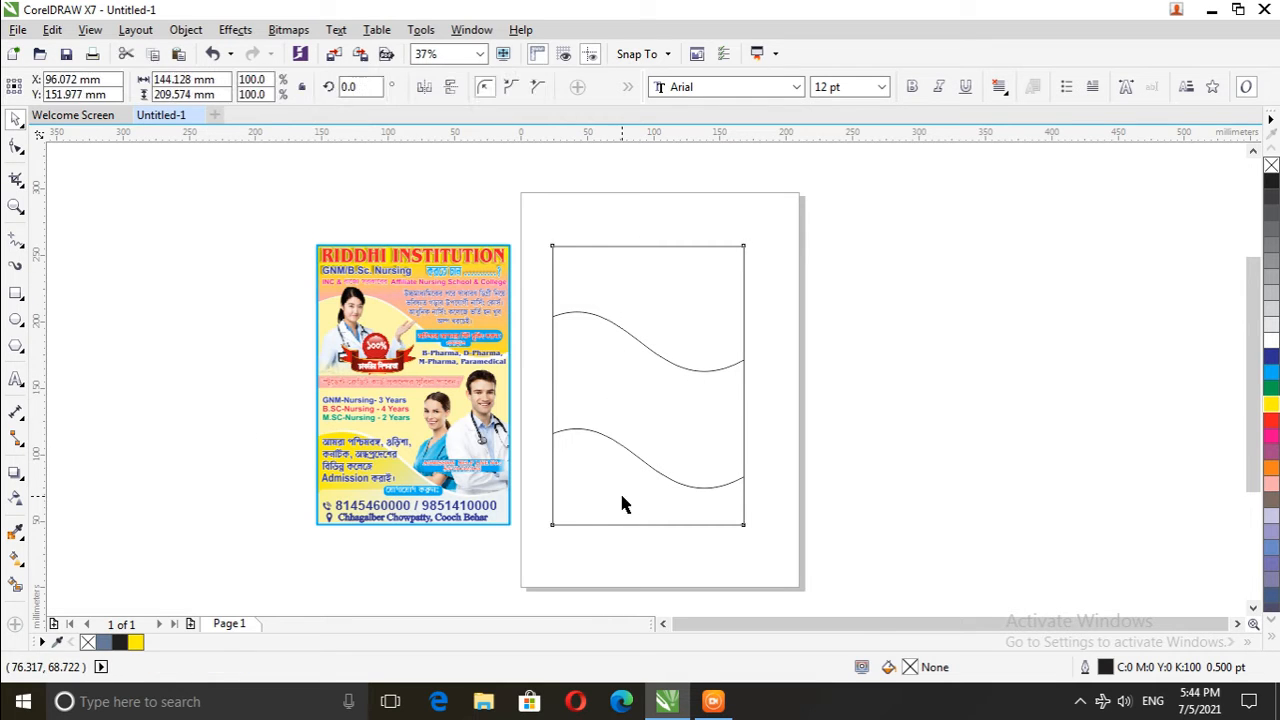
{"action": "left_click", "coordinate": [16, 583]}
{"action": "left_click", "coordinate": [609, 477]}
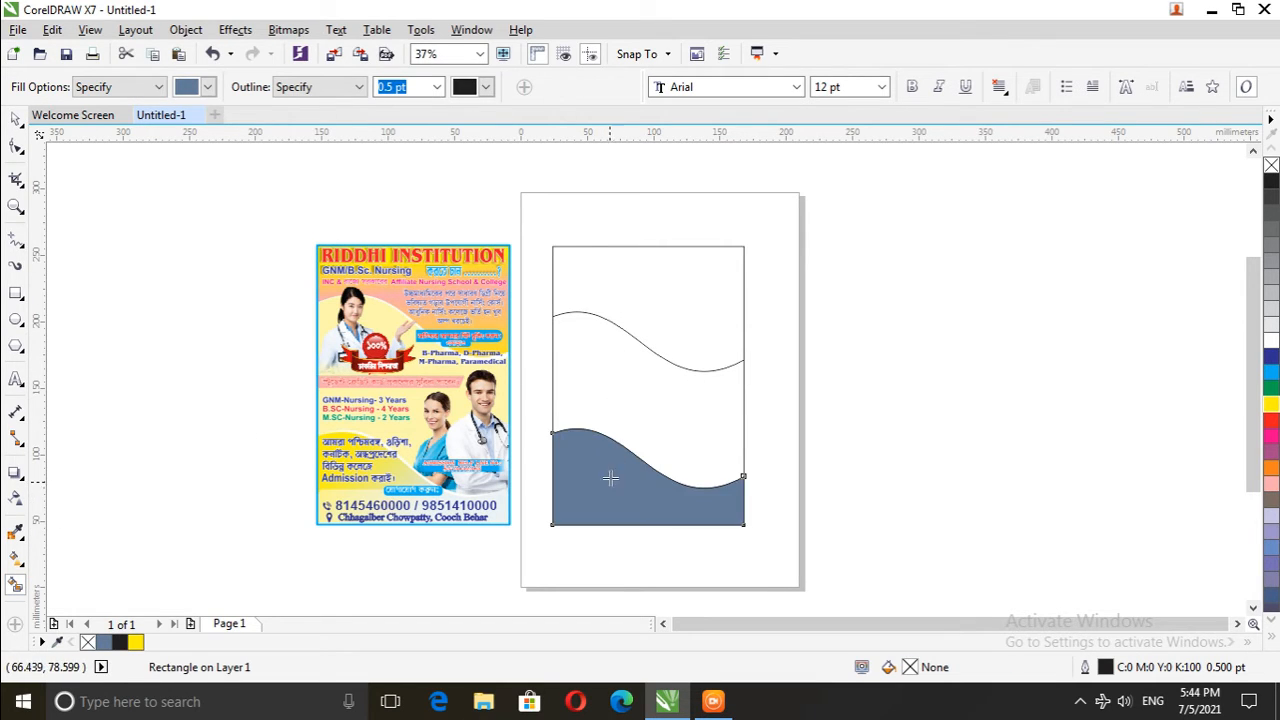
{"action": "left_click", "coordinate": [652, 290]}
{"action": "left_click", "coordinate": [666, 403]}
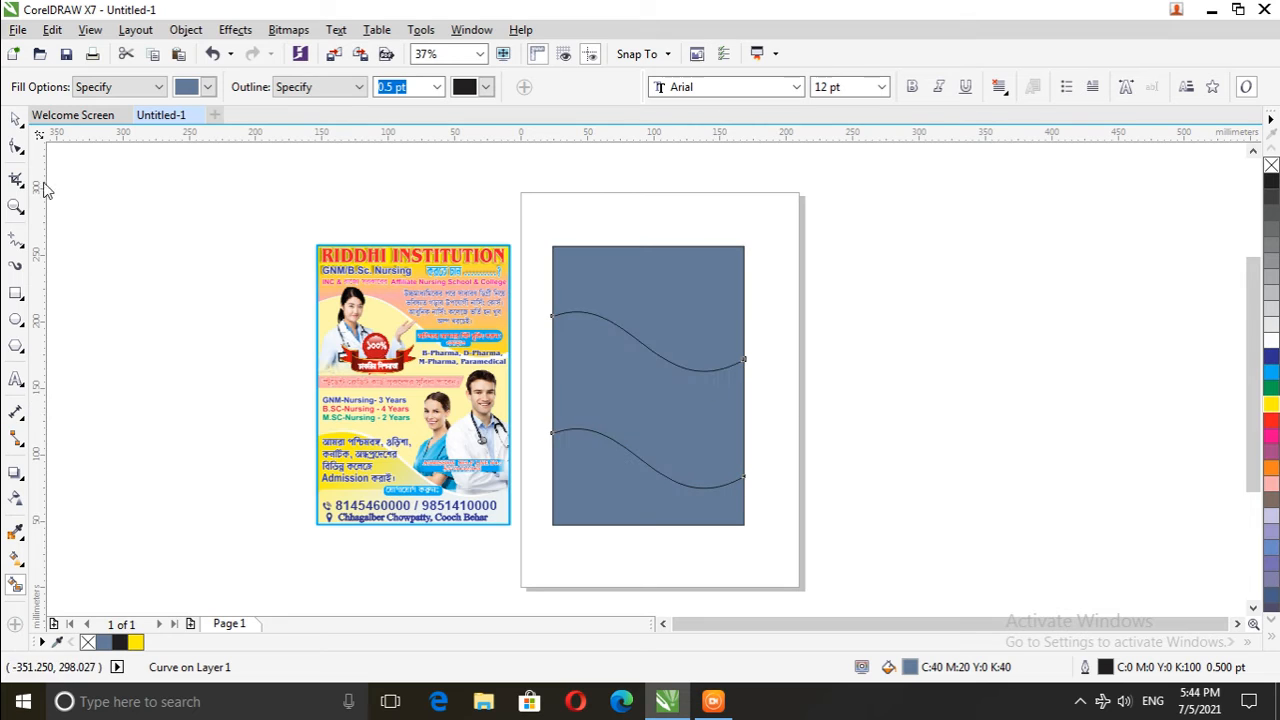
Colour the upper shape yellow, the middle shape cyan blue and the lower shape orange
{"action": "left_click", "coordinate": [16, 118]}
{"action": "left_click", "coordinate": [654, 297]}
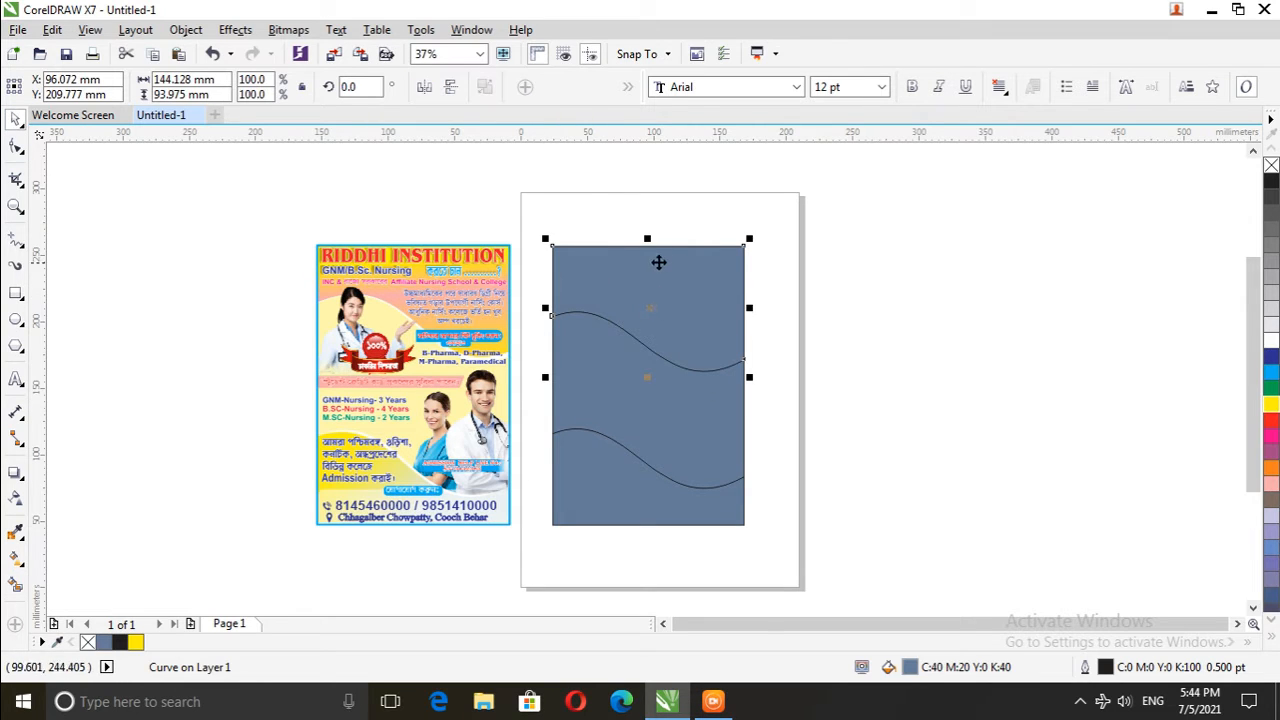
{"action": "left_click", "coordinate": [1271, 405]}
{"action": "left_click", "coordinate": [647, 413]}
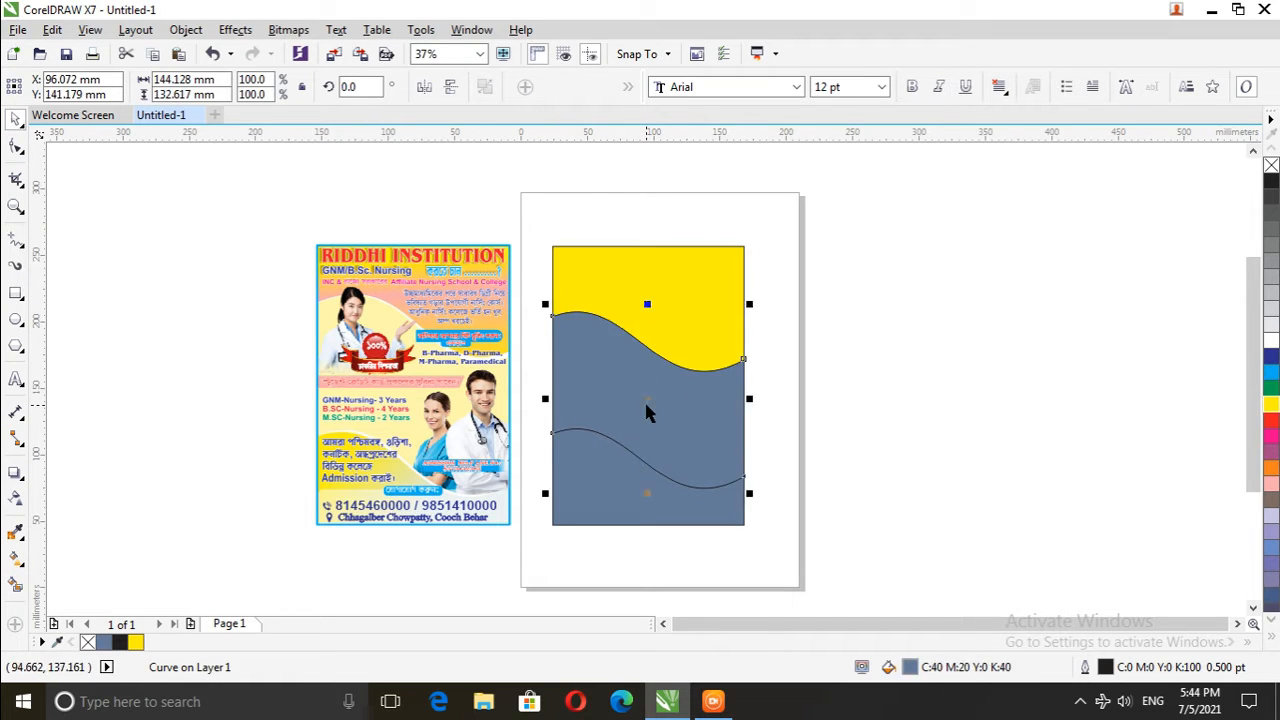
{"action": "left_click", "coordinate": [1272, 373]}
{"action": "left_click", "coordinate": [616, 528]}
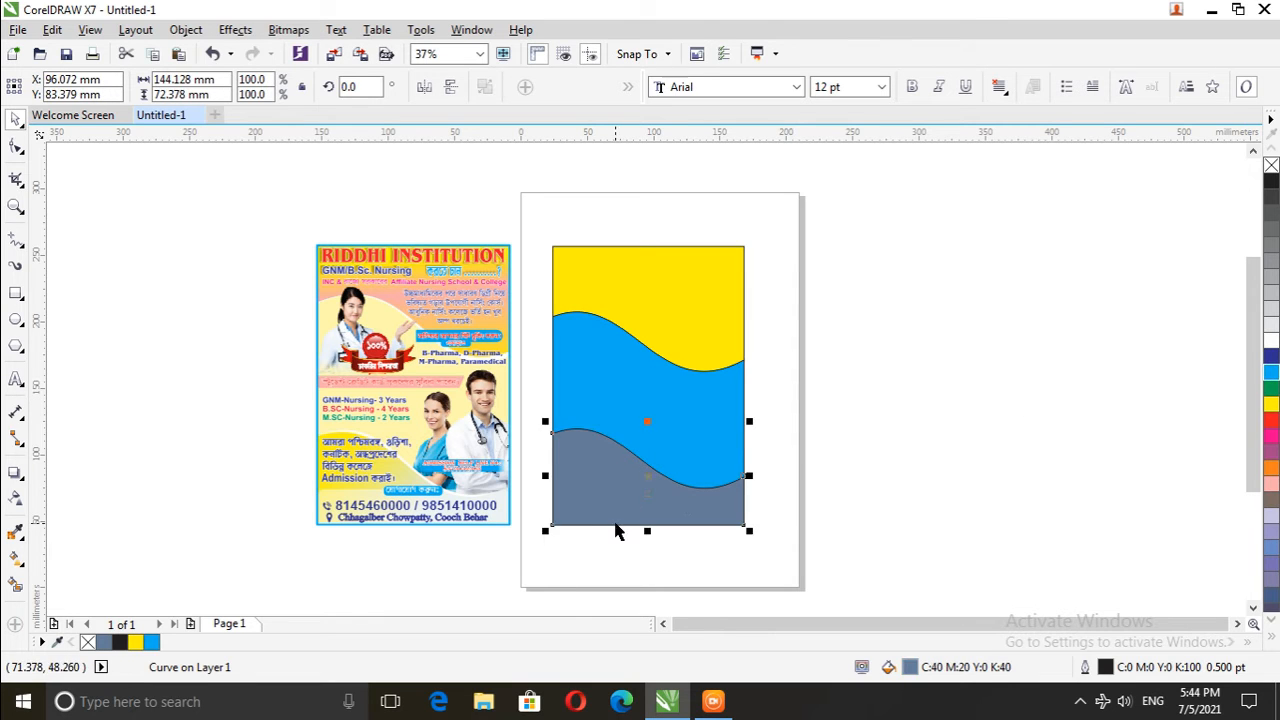
{"action": "left_click", "coordinate": [1271, 468]}
{"action": "left_click", "coordinate": [946, 466]}
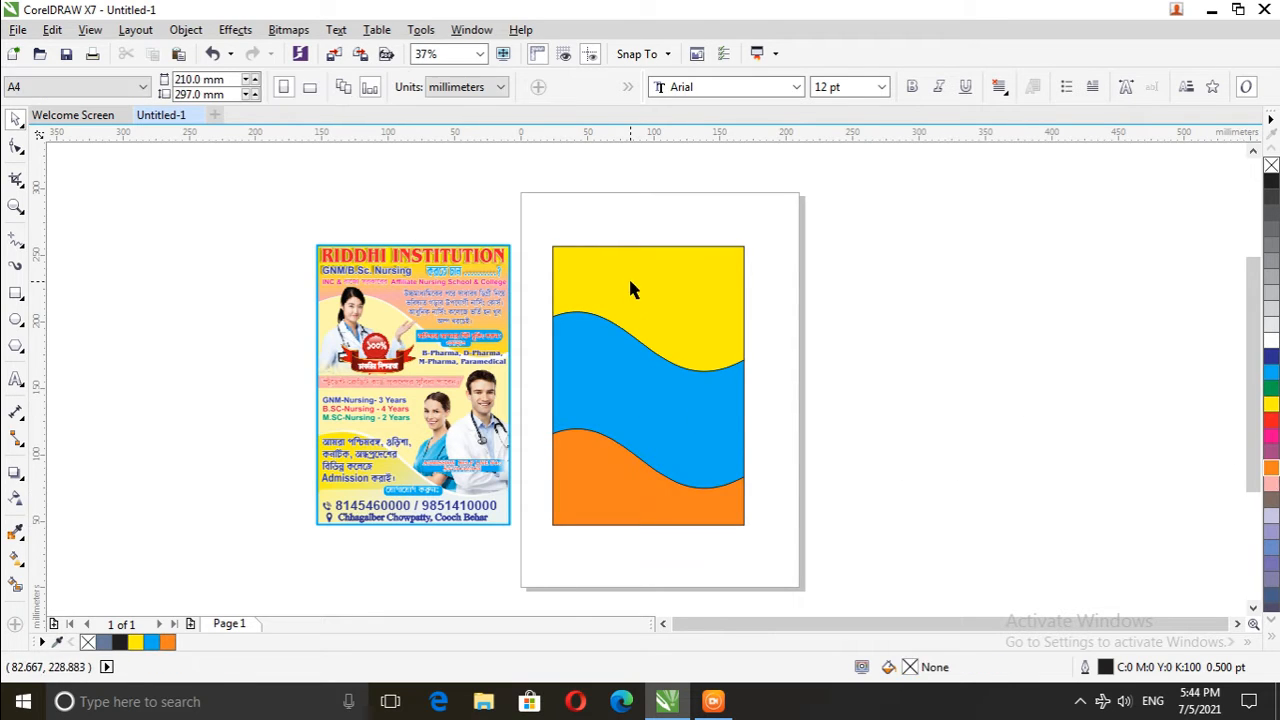
Remove the outlines from the yellow, blue and orange shapes
{"action": "left_click", "coordinate": [631, 286]}
{"action": "left_click", "coordinate": [715, 382]}
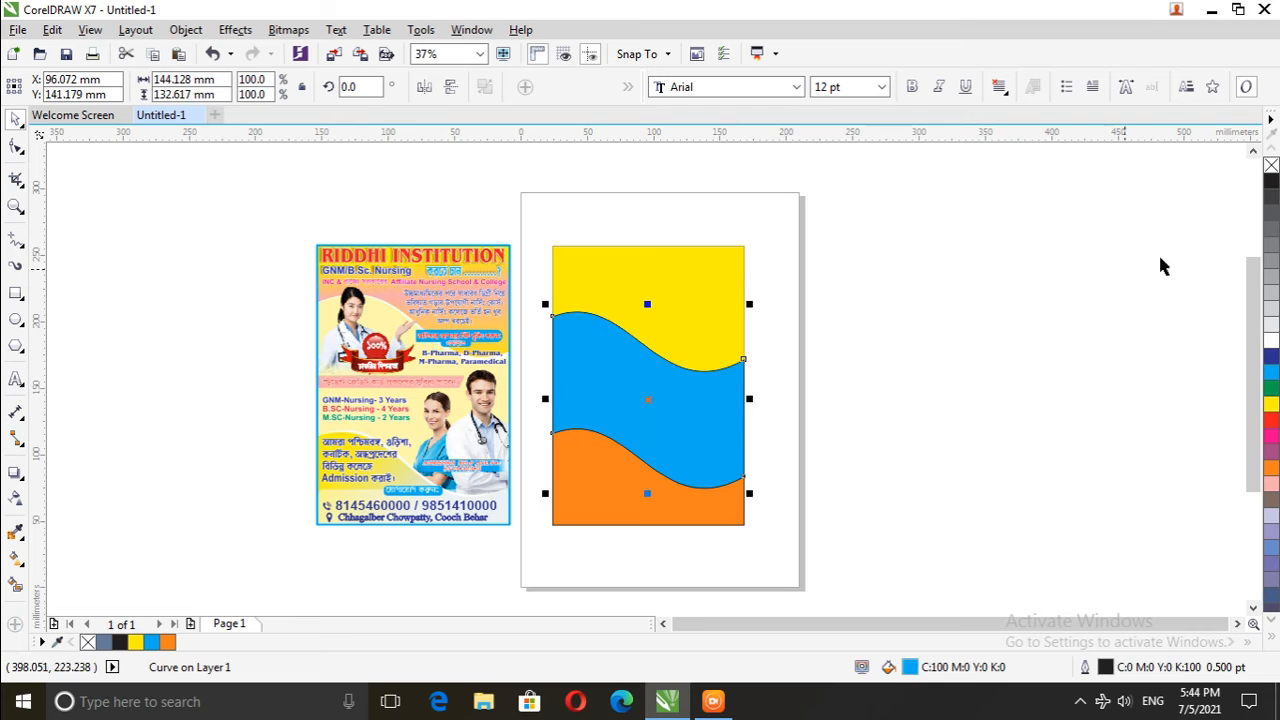
{"action": "left_click", "coordinate": [638, 524]}
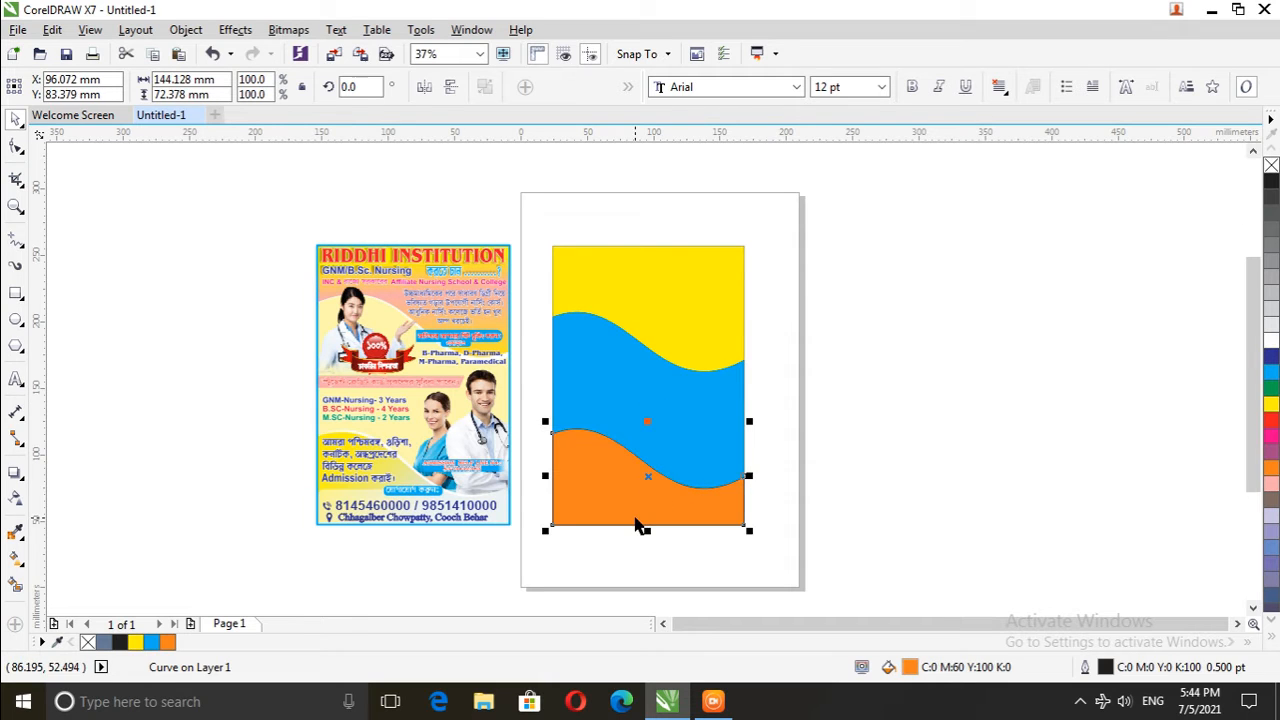
{"action": "right_click", "coordinate": [1271, 165]}
{"action": "left_click", "coordinate": [1045, 324]}
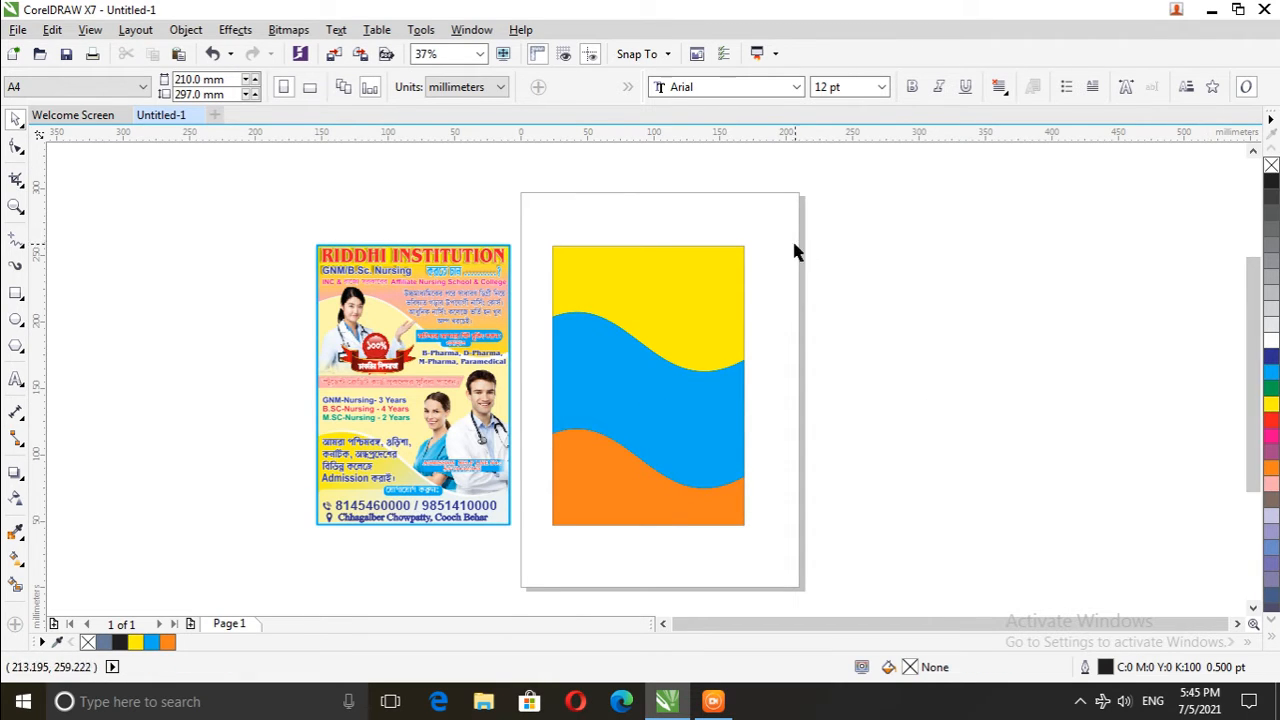
{"action": "left_click", "coordinate": [712, 301]}
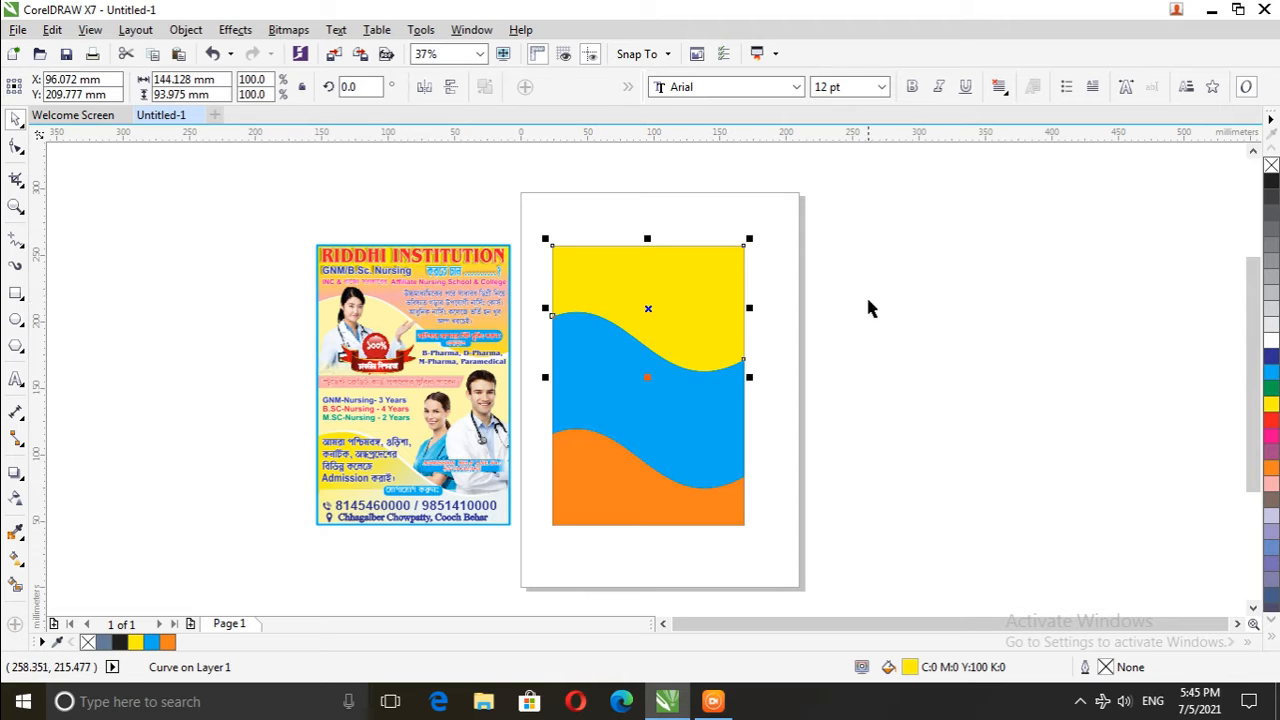
{"action": "left_click", "coordinate": [897, 288]}
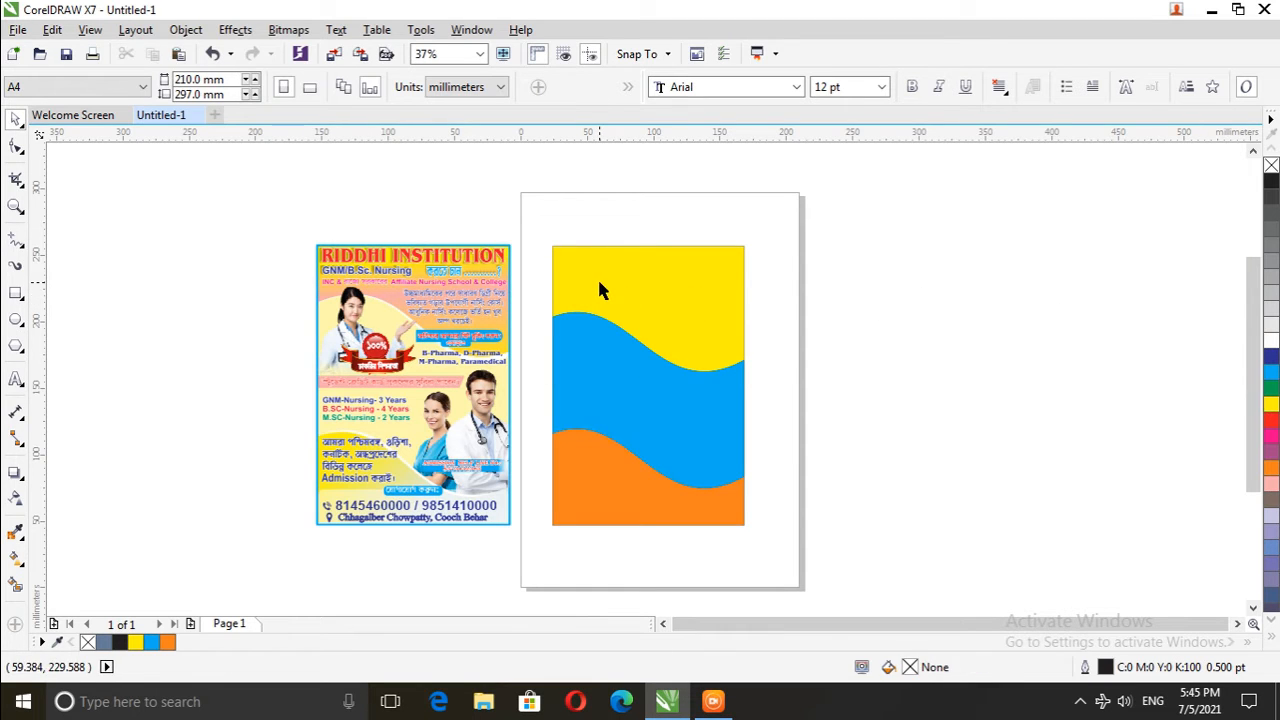
{"action": "scroll", "coordinate": [625, 268], "scroll_direction": "up", "scroll_amount": 1}
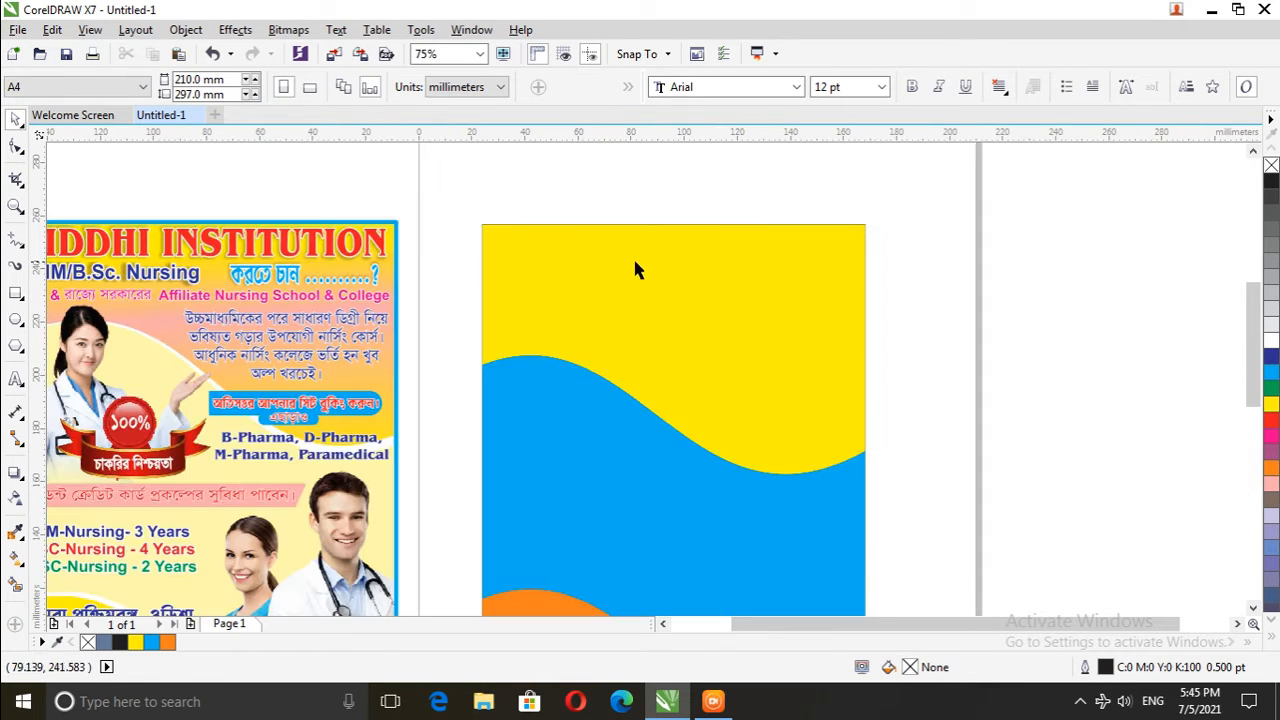
Place a vertical guideline through the horizontal centre of the yellow shape
{"action": "scroll", "coordinate": [651, 257], "scroll_direction": "down", "scroll_amount": 1}
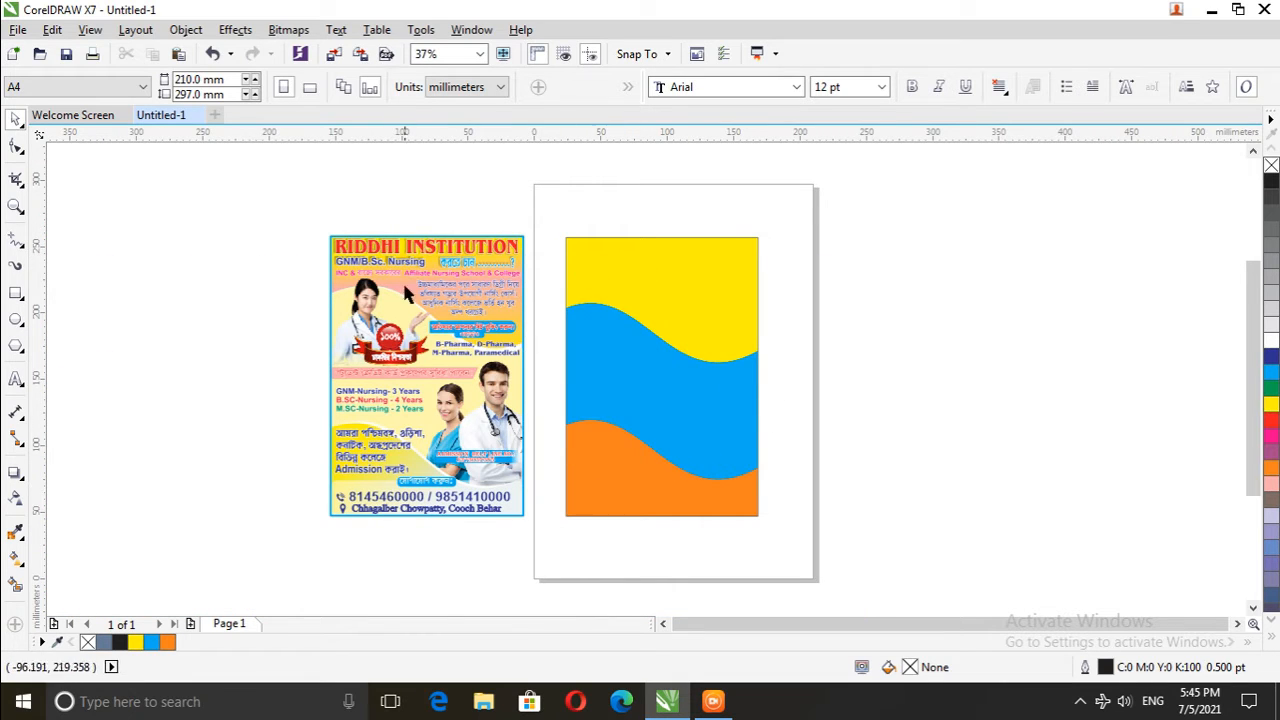
{"action": "left_click", "coordinate": [370, 262]}
{"action": "scroll", "coordinate": [607, 289], "scroll_direction": "up", "scroll_amount": 1}
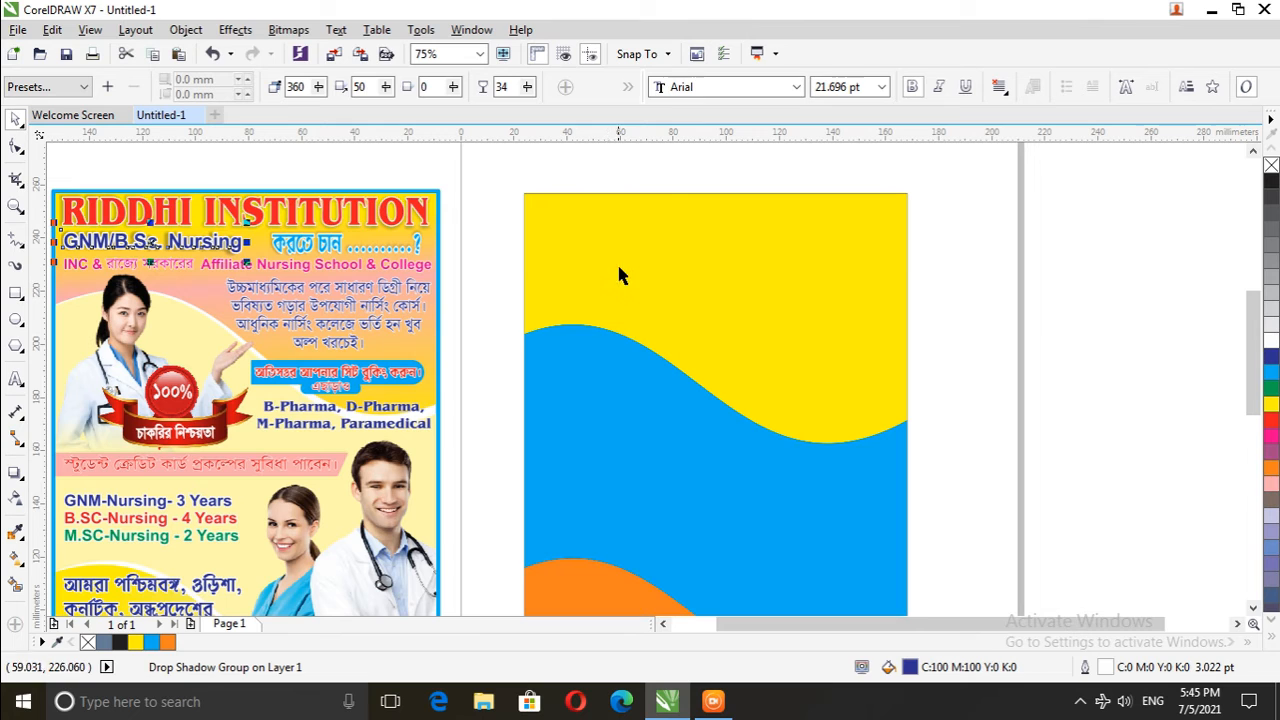
{"action": "scroll", "coordinate": [618, 252], "scroll_direction": "down", "scroll_amount": 1}
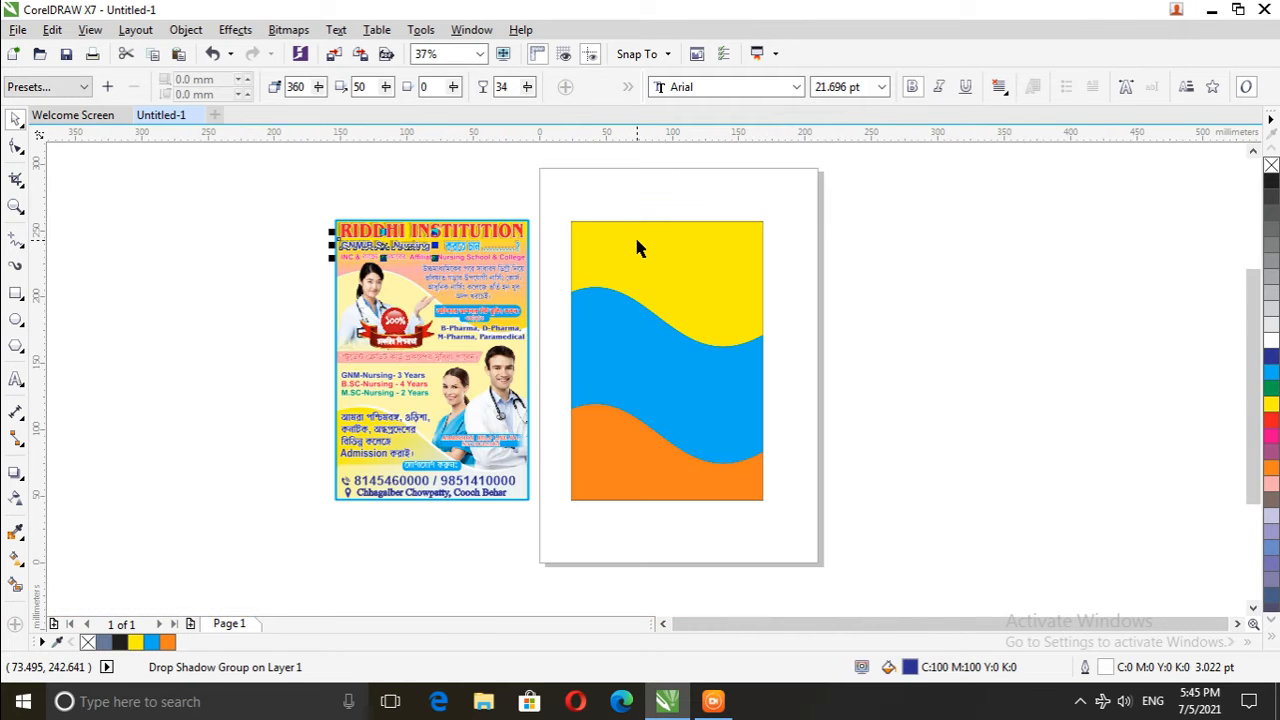
{"action": "scroll", "coordinate": [636, 240], "scroll_direction": "up", "scroll_amount": 1}
{"action": "left_click", "coordinate": [658, 252]}
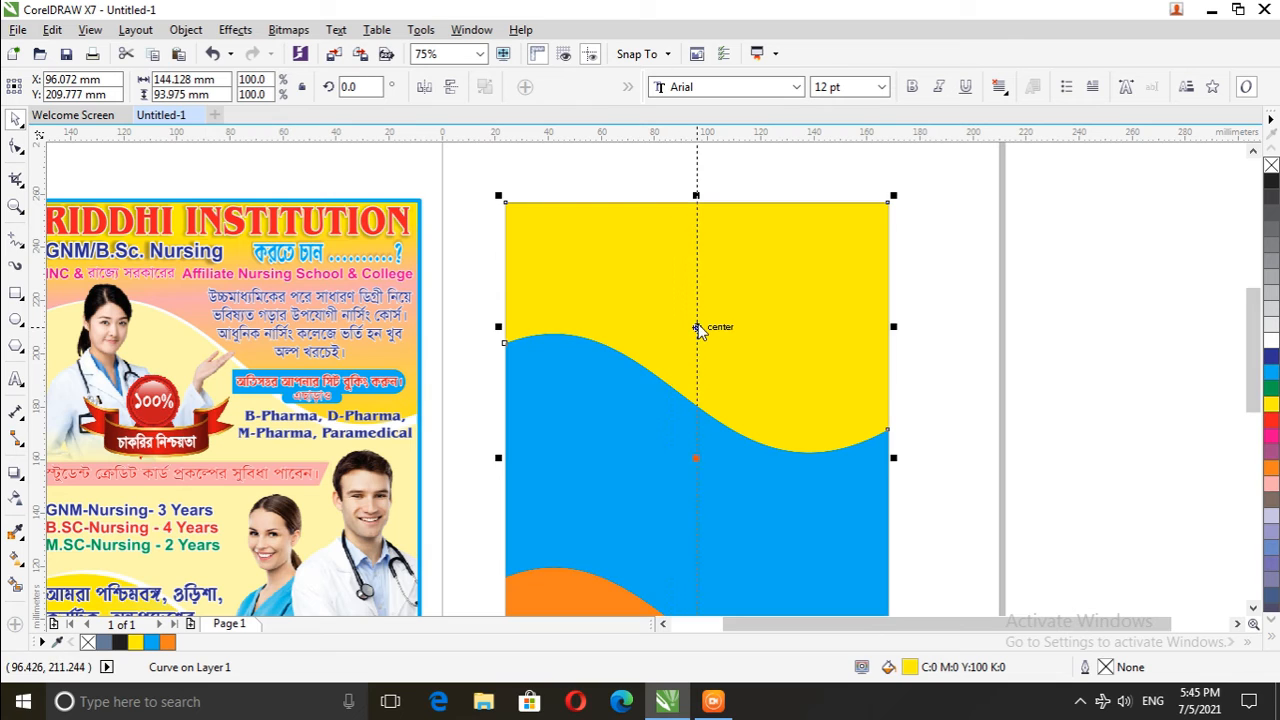
{"action": "left_click_drag", "start_coordinate": [699, 330], "coordinate": [697, 330]}
{"action": "left_click", "coordinate": [1114, 300]}
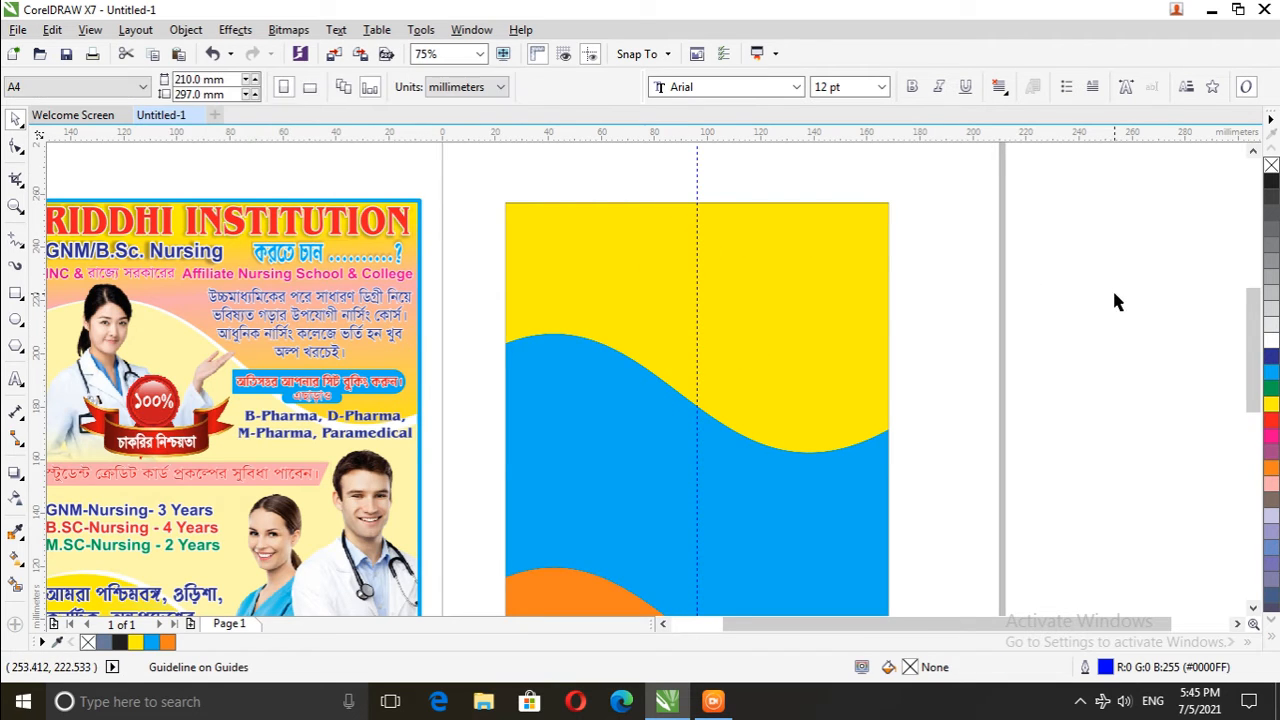
Move the RIDDHI INSTITUTION title from the reference flyer to the top of the yellow shape, centred on the guideline
{"action": "left_click", "coordinate": [260, 237]}
{"action": "right_click", "coordinate": [260, 237]}
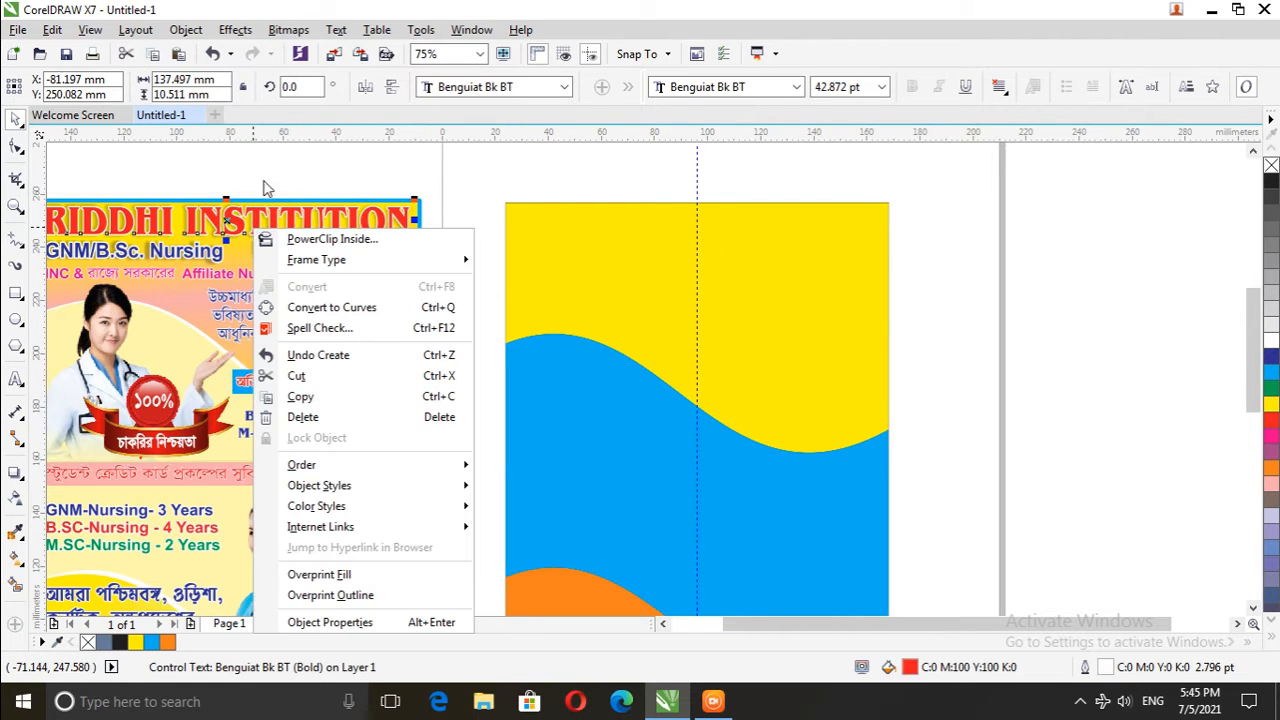
{"action": "left_click", "coordinate": [266, 188]}
{"action": "left_click_drag", "start_coordinate": [355, 243], "coordinate": [697, 231]}
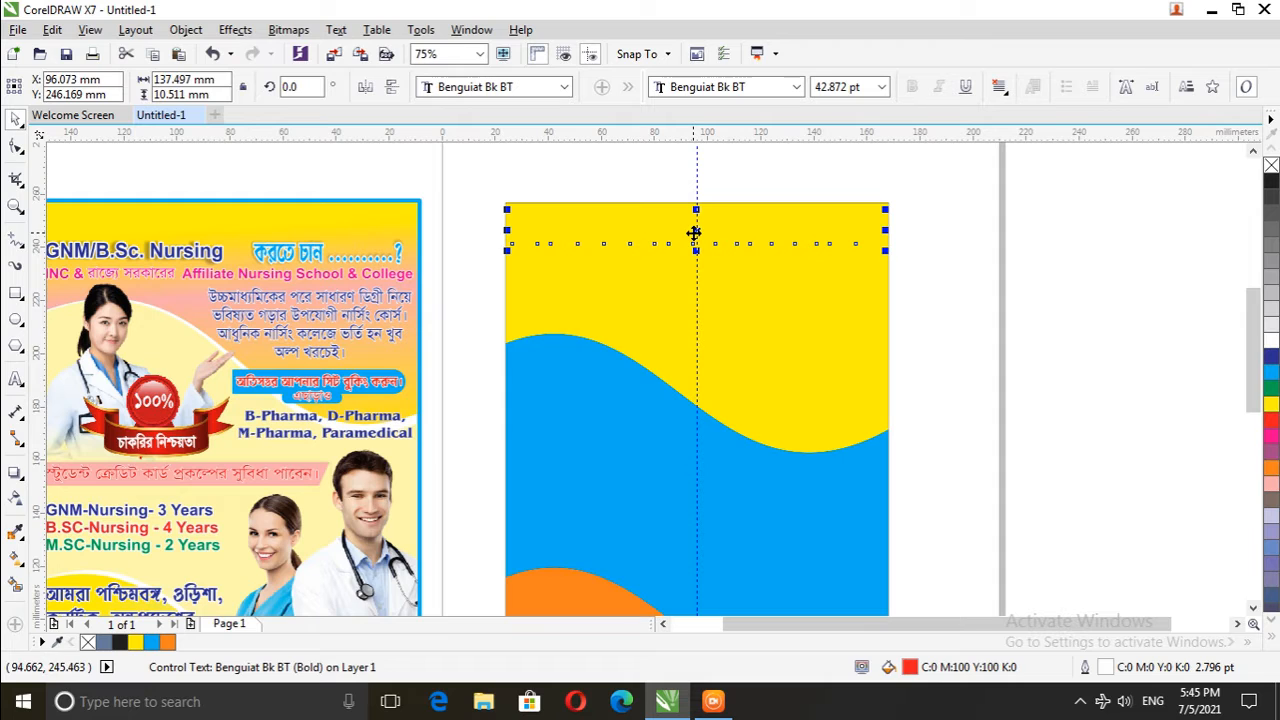
Set the RIDDHI INSTITUTION title's font to Besley* and narrow it to about 84.8% so it fits the flyer's width
{"action": "left_click", "coordinate": [787, 89]}
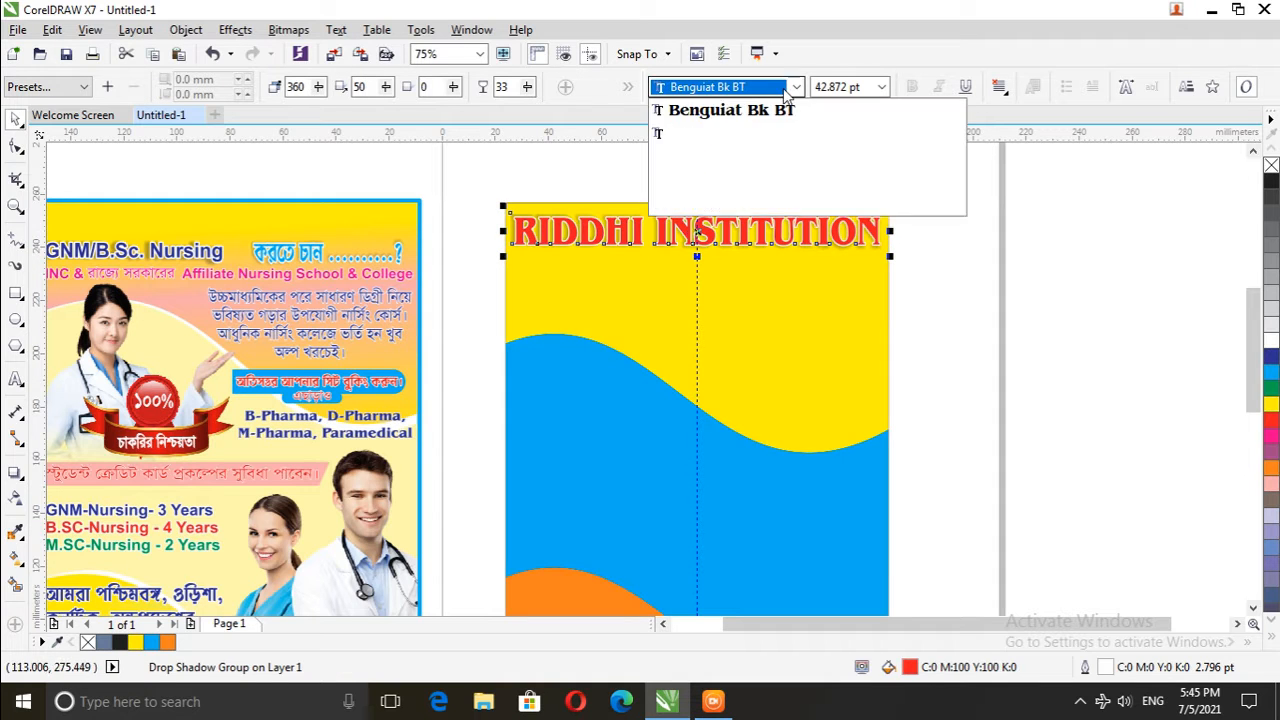
{"action": "mouse_move", "coordinate": [760, 262]}
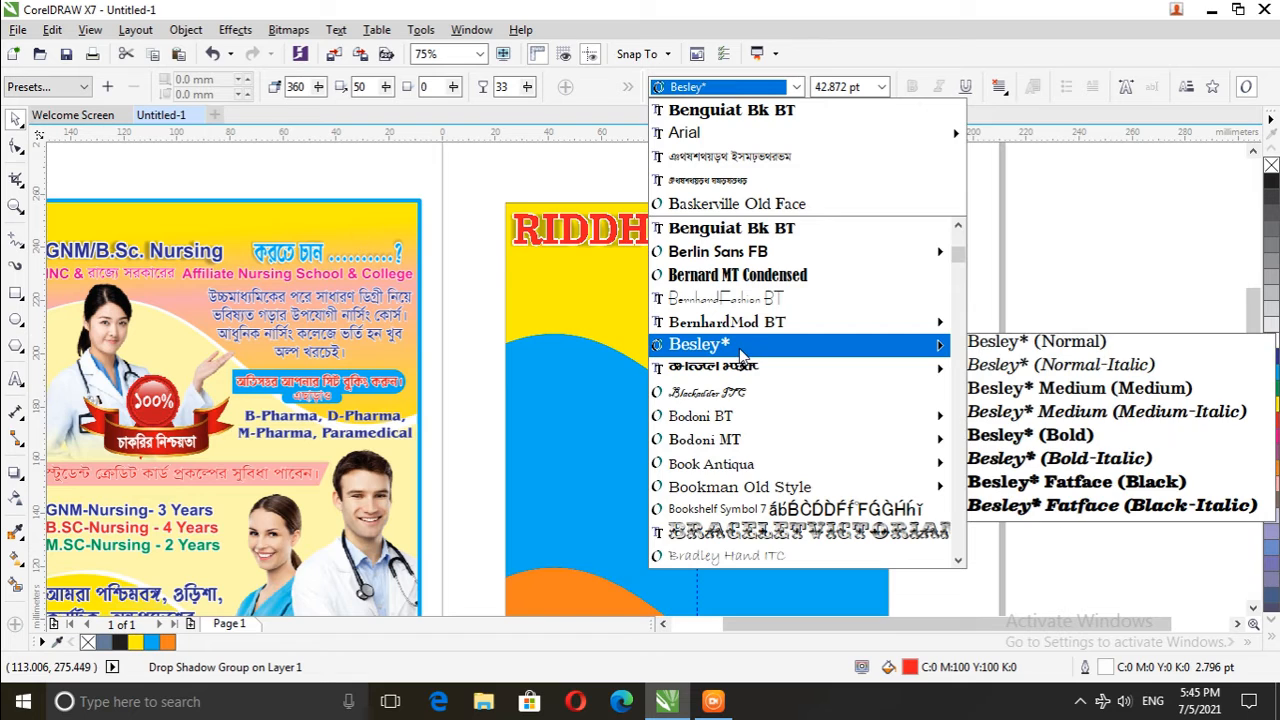
{"action": "left_click", "coordinate": [742, 350]}
{"action": "left_click_drag", "start_coordinate": [960, 229], "coordinate": [892, 250]}
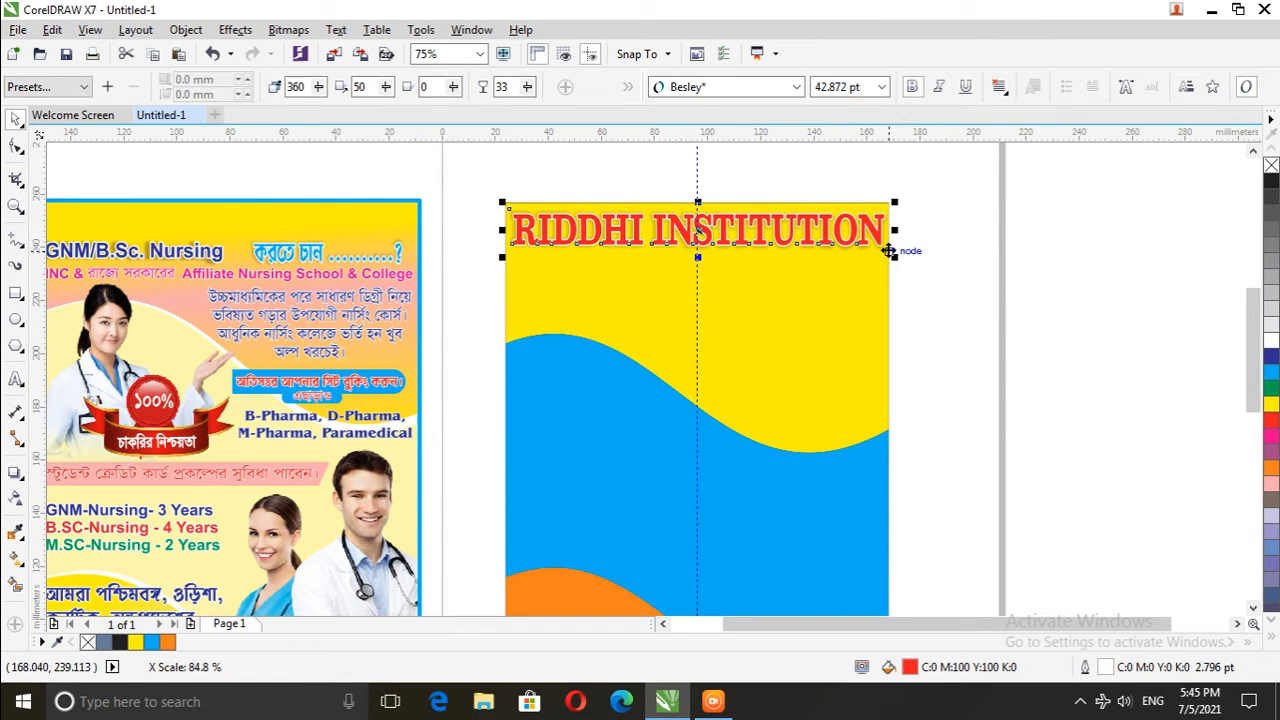
{"action": "left_click", "coordinate": [954, 287]}
Move the GNM/B.Sc. Nursing line and the cyan Bengali question line from the reference flyer to beneath the new flyer's title
{"action": "left_click", "coordinate": [145, 257]}
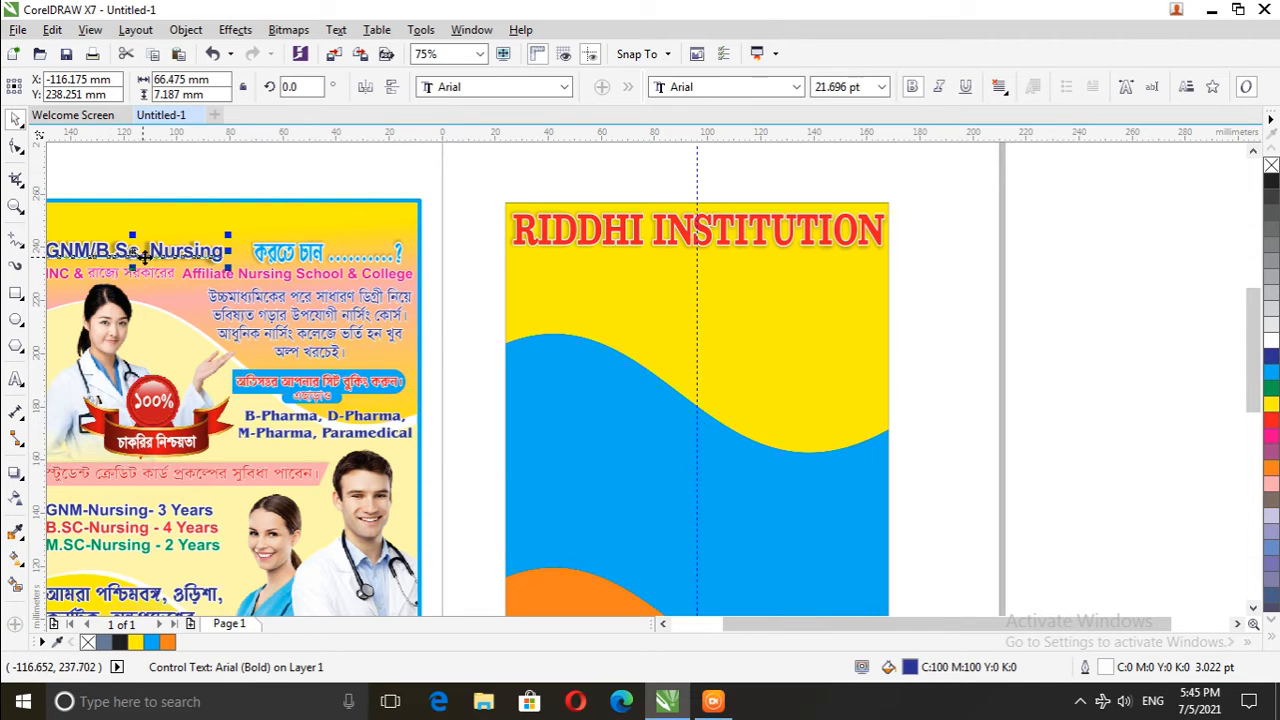
{"action": "left_click_drag", "start_coordinate": [145, 257], "coordinate": [697, 272]}
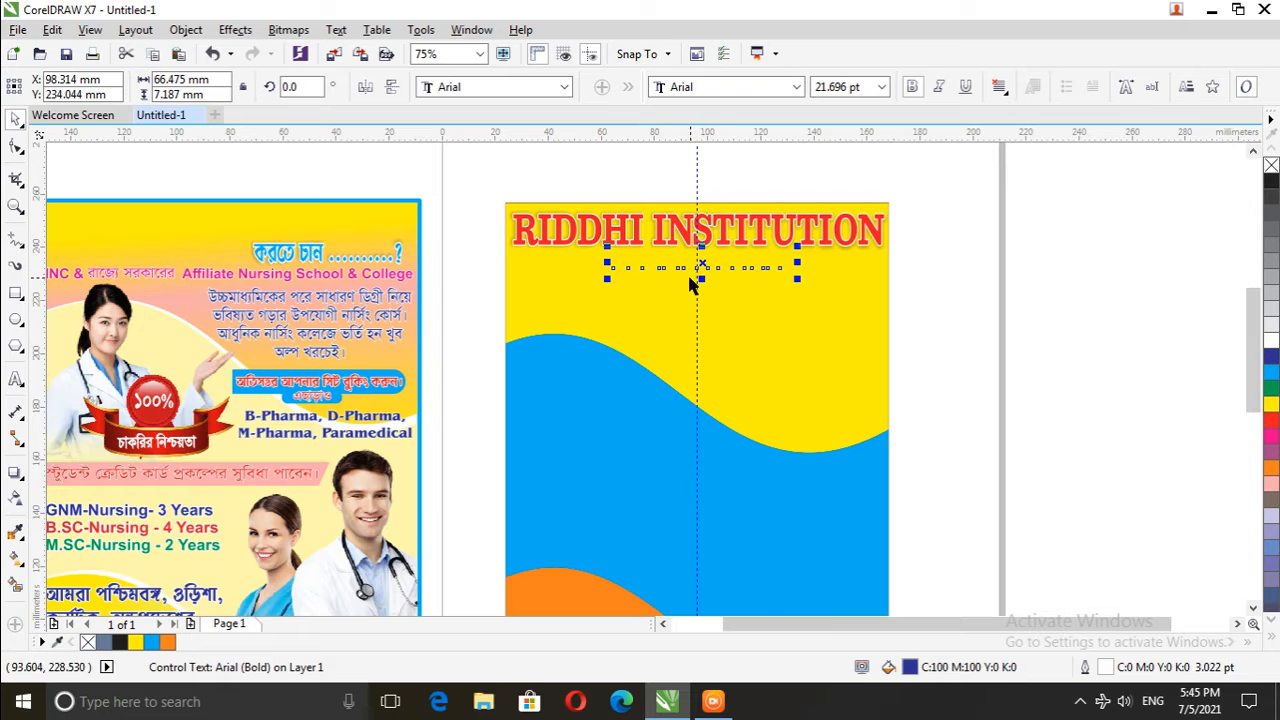
{"action": "left_click", "coordinate": [318, 256]}
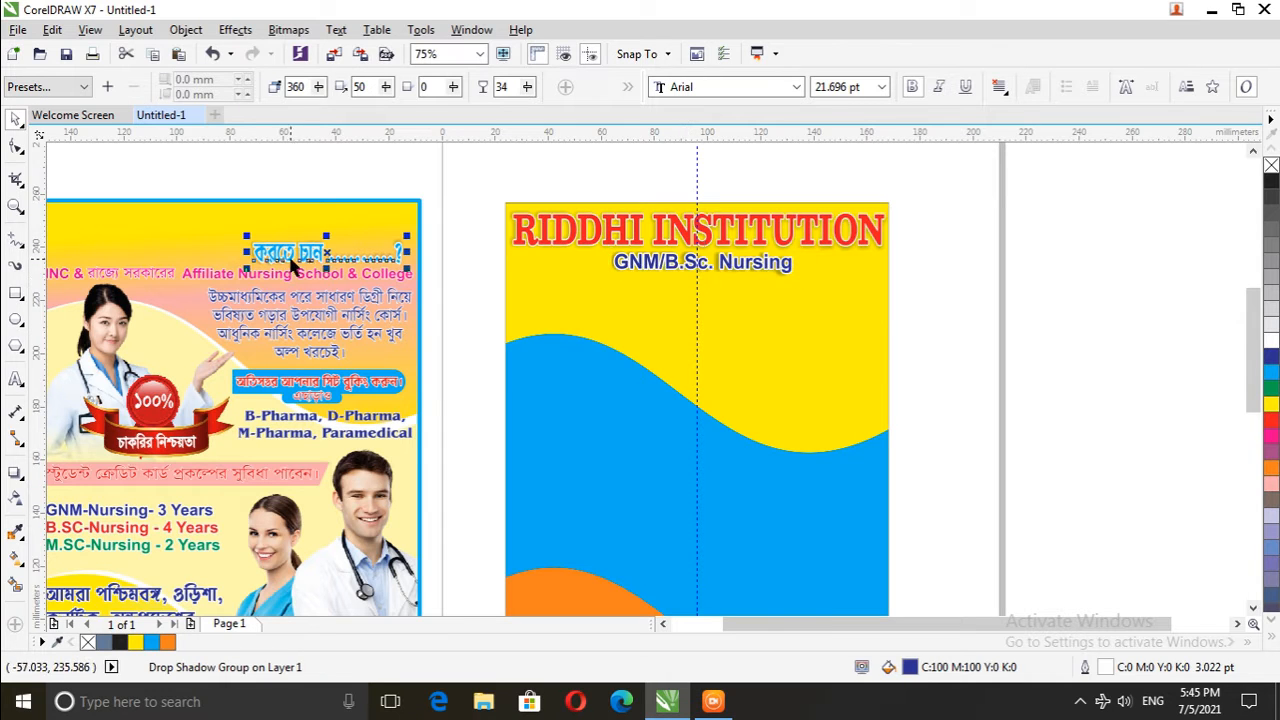
{"action": "left_click_drag", "start_coordinate": [318, 256], "coordinate": [778, 312]}
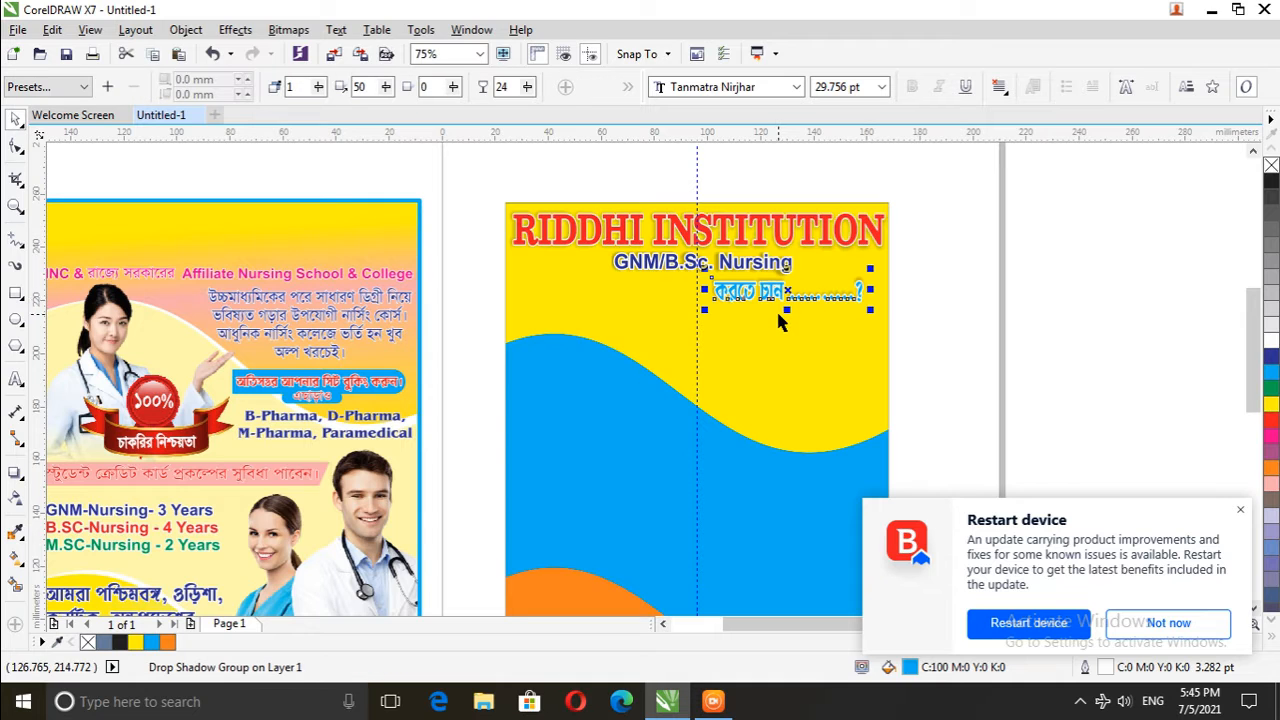
{"action": "left_click", "coordinate": [1240, 514]}
{"action": "left_click", "coordinate": [1089, 394]}
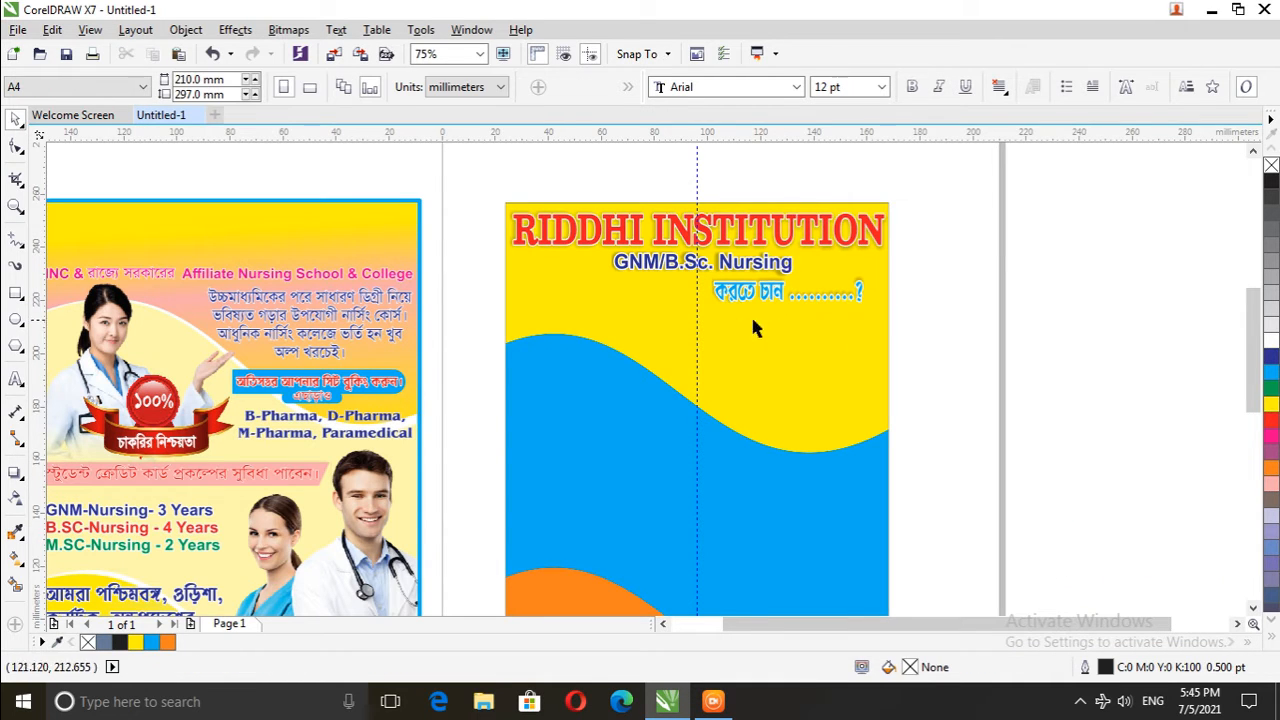
Move the INC and Affiliate Nursing School & College line beneath the headings, centred on the guideline, and colour it blue
{"action": "scroll", "coordinate": [694, 320], "scroll_direction": "down", "scroll_amount": 2}
{"action": "scroll", "coordinate": [693, 362], "scroll_direction": "up", "scroll_amount": 2}
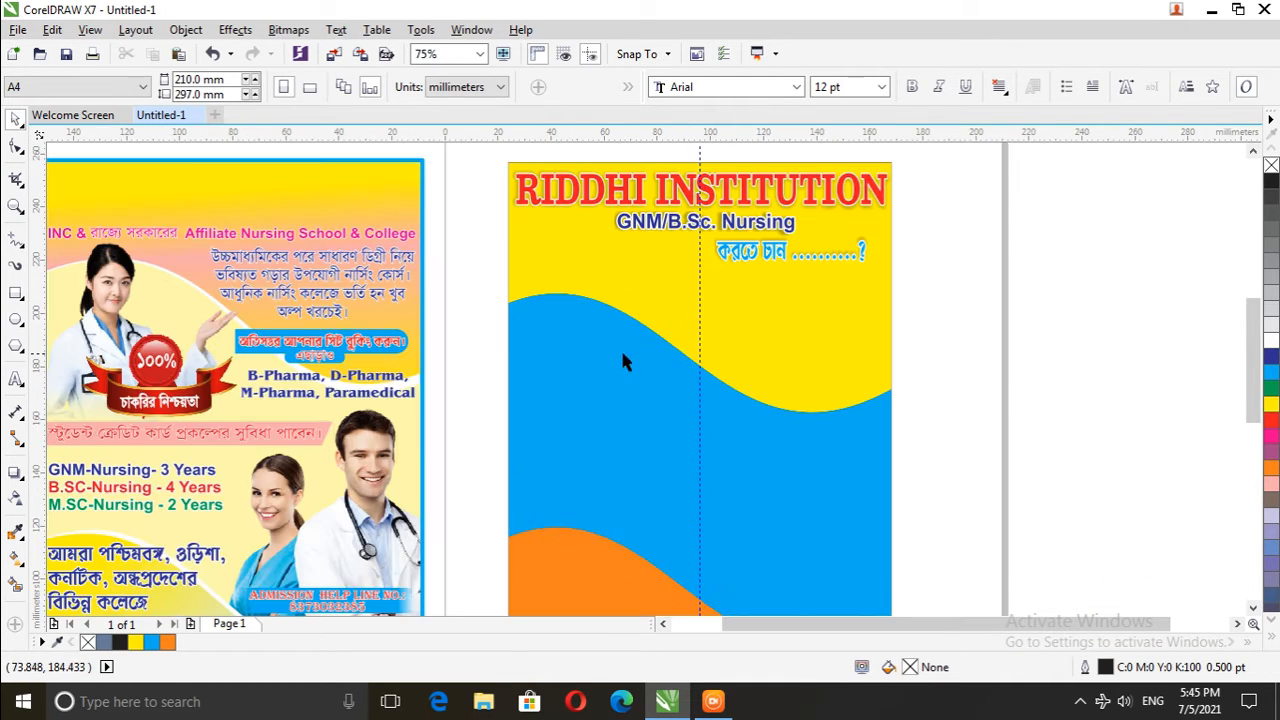
{"action": "left_click", "coordinate": [232, 236]}
{"action": "left_click_drag", "start_coordinate": [230, 236], "coordinate": [700, 275]}
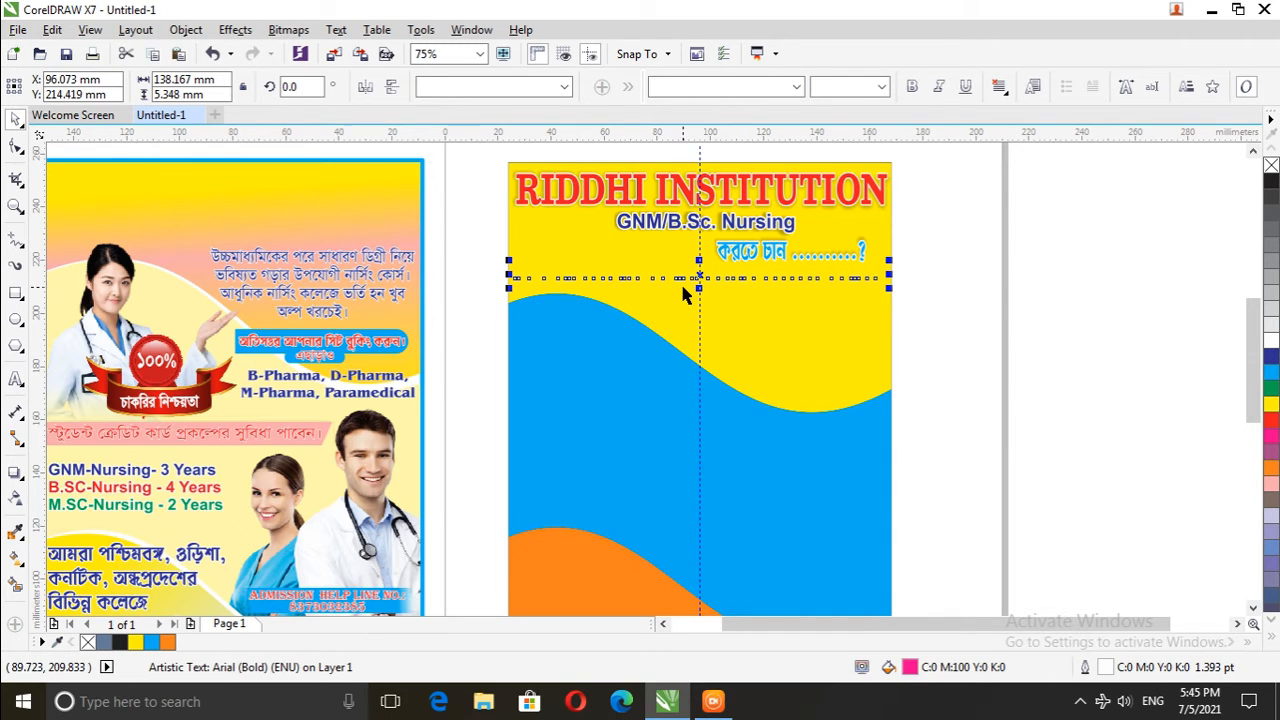
{"action": "left_click", "coordinate": [1271, 360]}
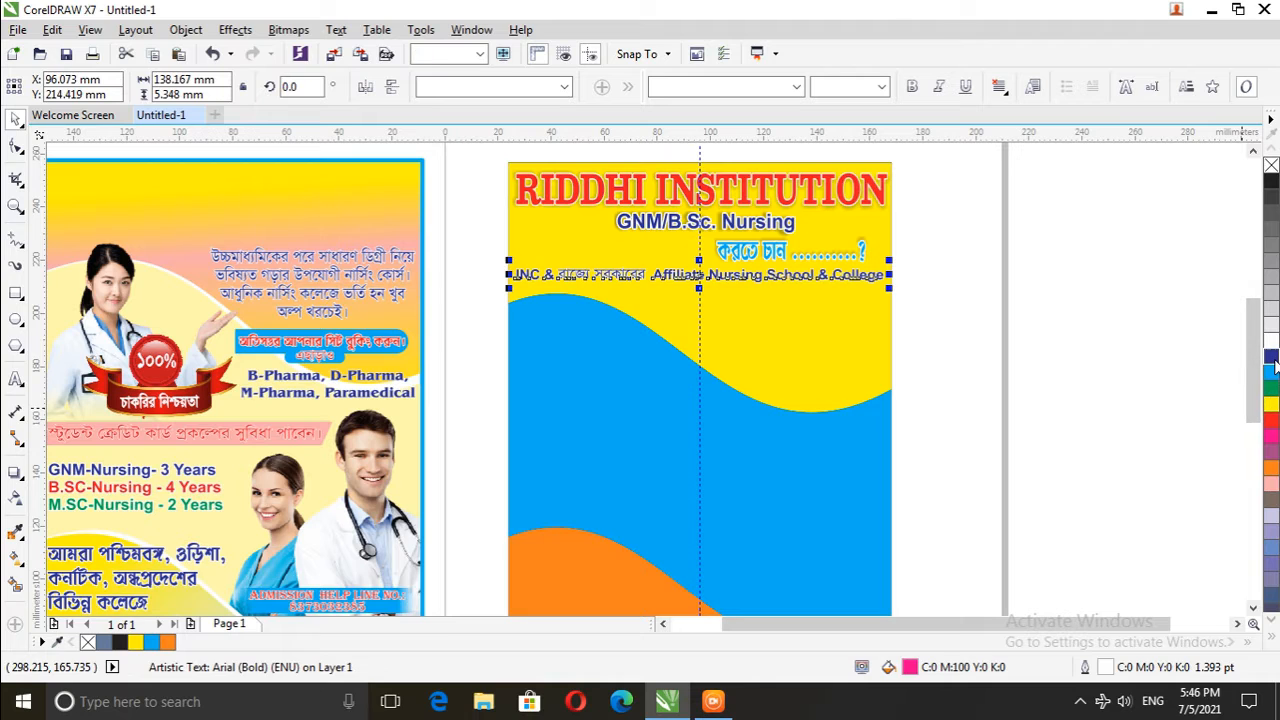
{"action": "left_click", "coordinate": [1137, 334]}
Move the four-line Bengali paragraph beneath the affiliation line on the flyer's right half and colour it magenta
{"action": "left_click_drag", "start_coordinate": [333, 281], "coordinate": [780, 321]}
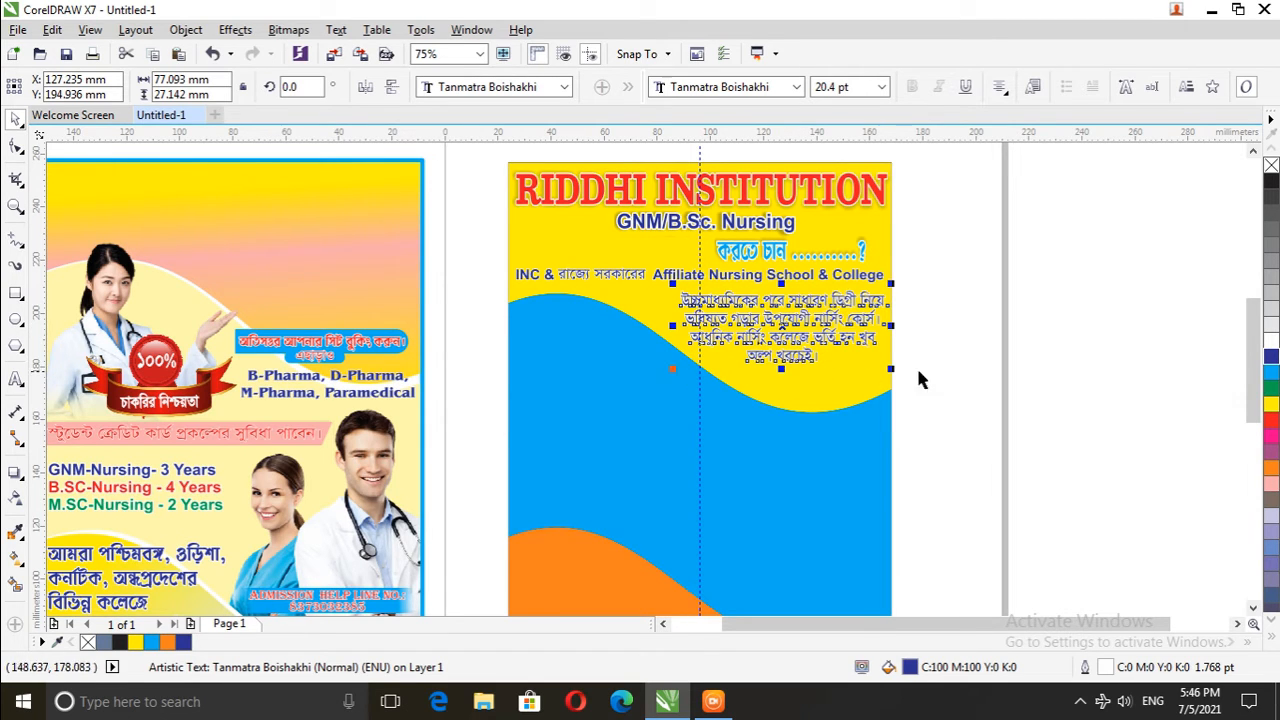
{"action": "left_click", "coordinate": [1109, 394]}
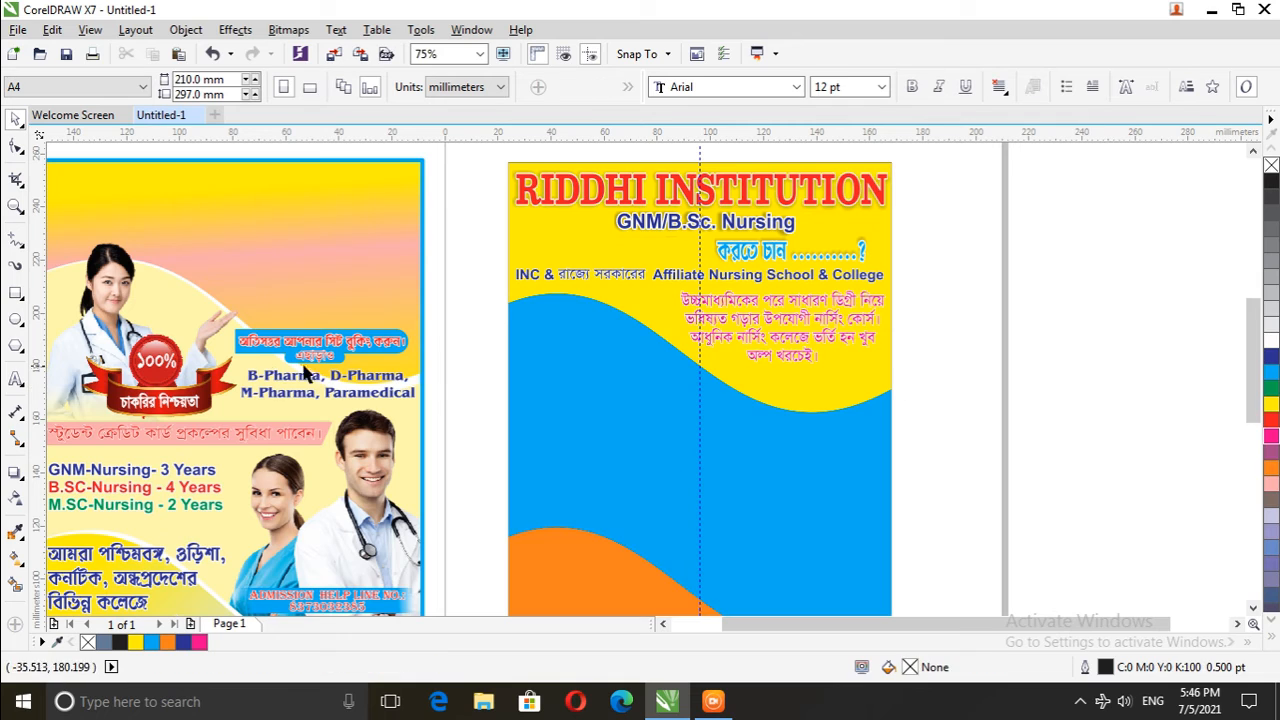
Move the blue booking banner together with the B-Pharma, D-Pharma, M-Pharma, Paramedical text beneath the magenta paragraph
{"action": "left_click", "coordinate": [380, 345]}
{"action": "left_click", "coordinate": [443, 352]}
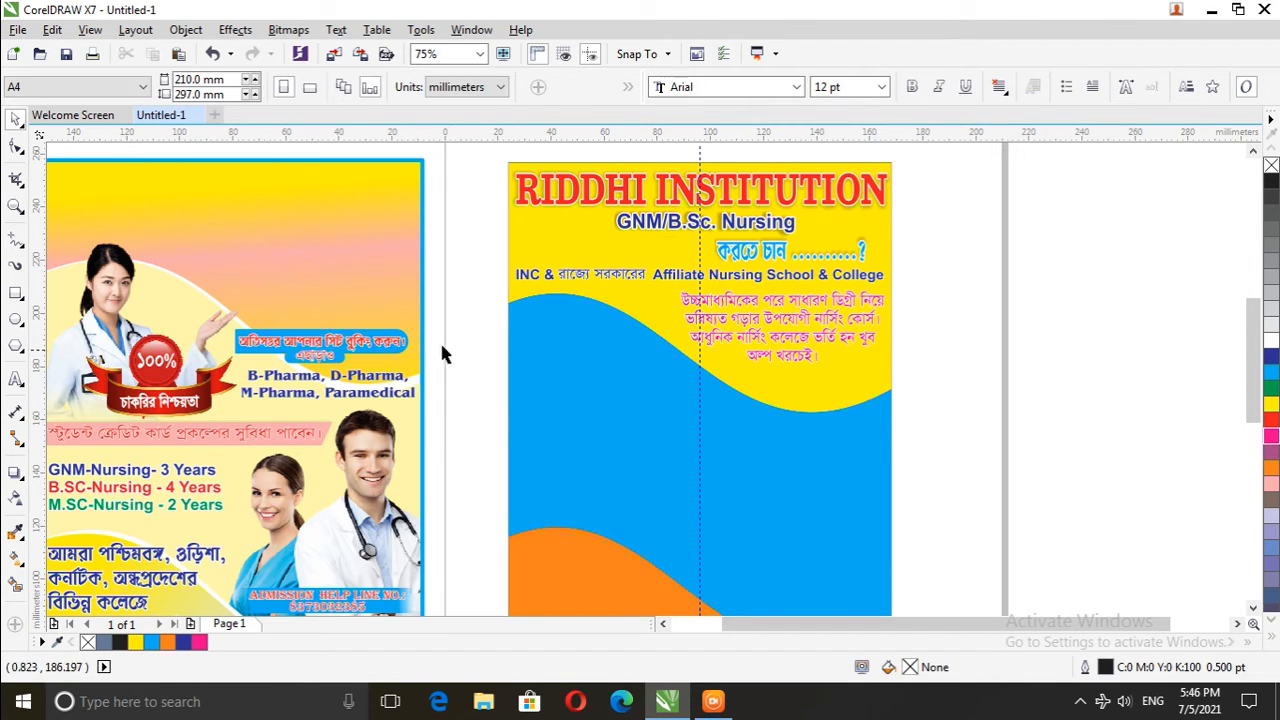
{"action": "left_click_drag", "start_coordinate": [455, 392], "coordinate": [198, 435]}
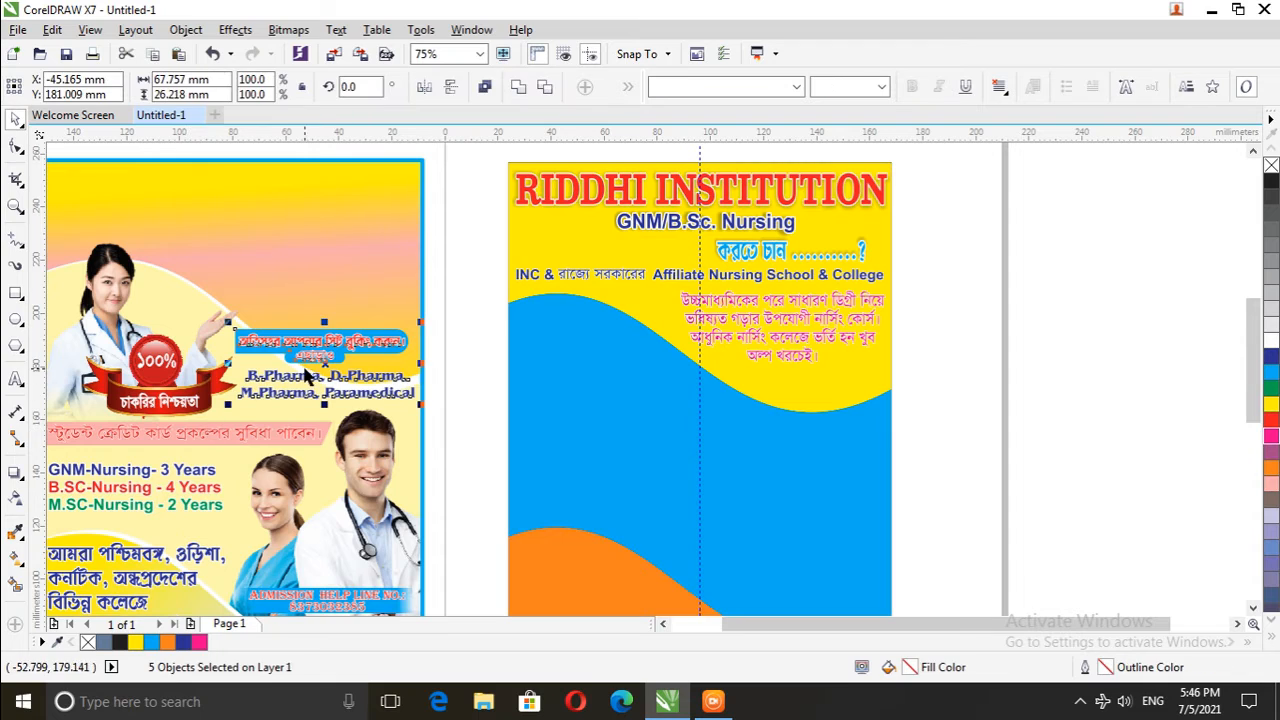
{"action": "left_click_drag", "start_coordinate": [322, 362], "coordinate": [797, 404]}
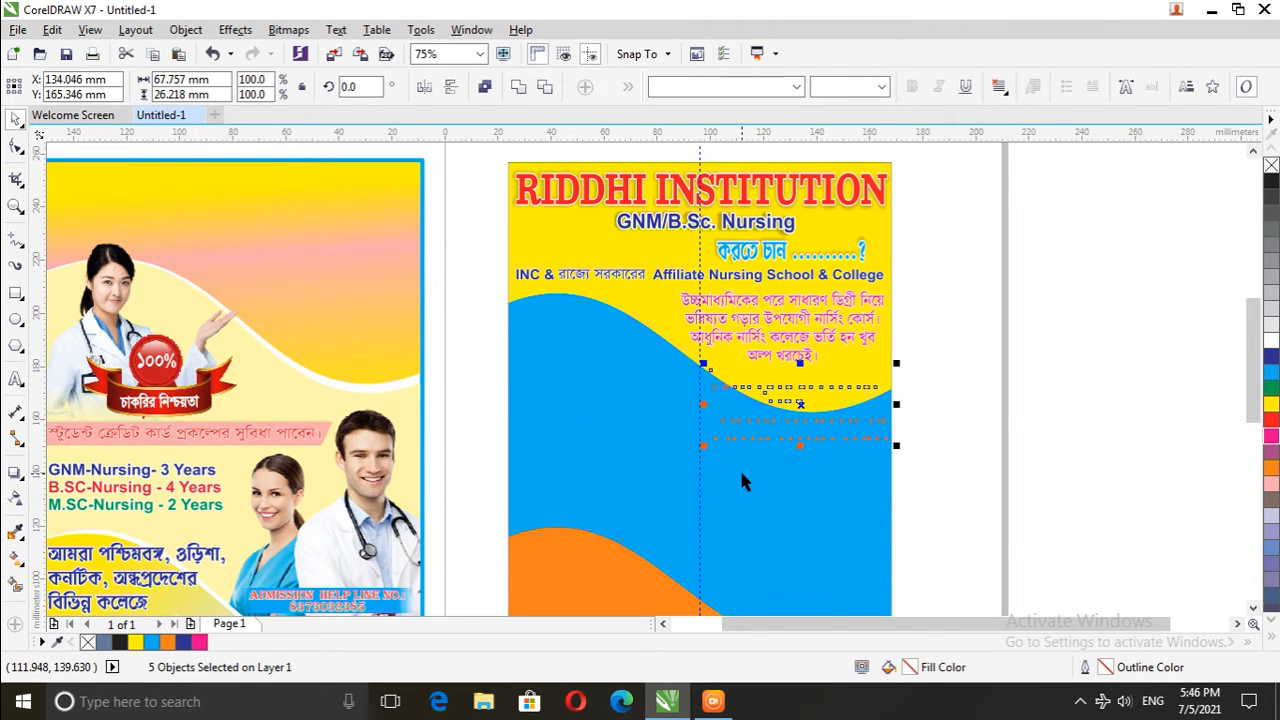
{"action": "left_click", "coordinate": [1058, 393]}
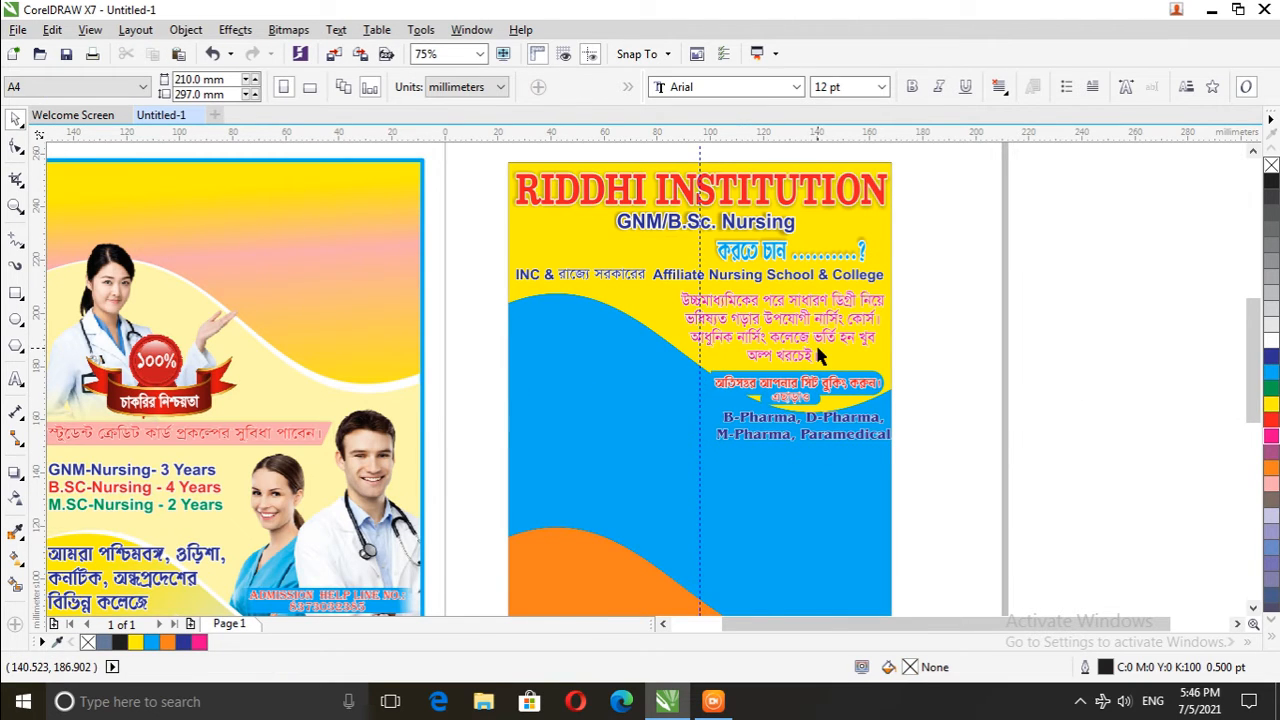
Fill the middle wave shape with the Chalk colour (C:0 M:0 Y:40 K:0)
{"action": "scroll", "coordinate": [815, 342], "scroll_direction": "down", "scroll_amount": 2}
{"action": "left_click", "coordinate": [775, 450]}
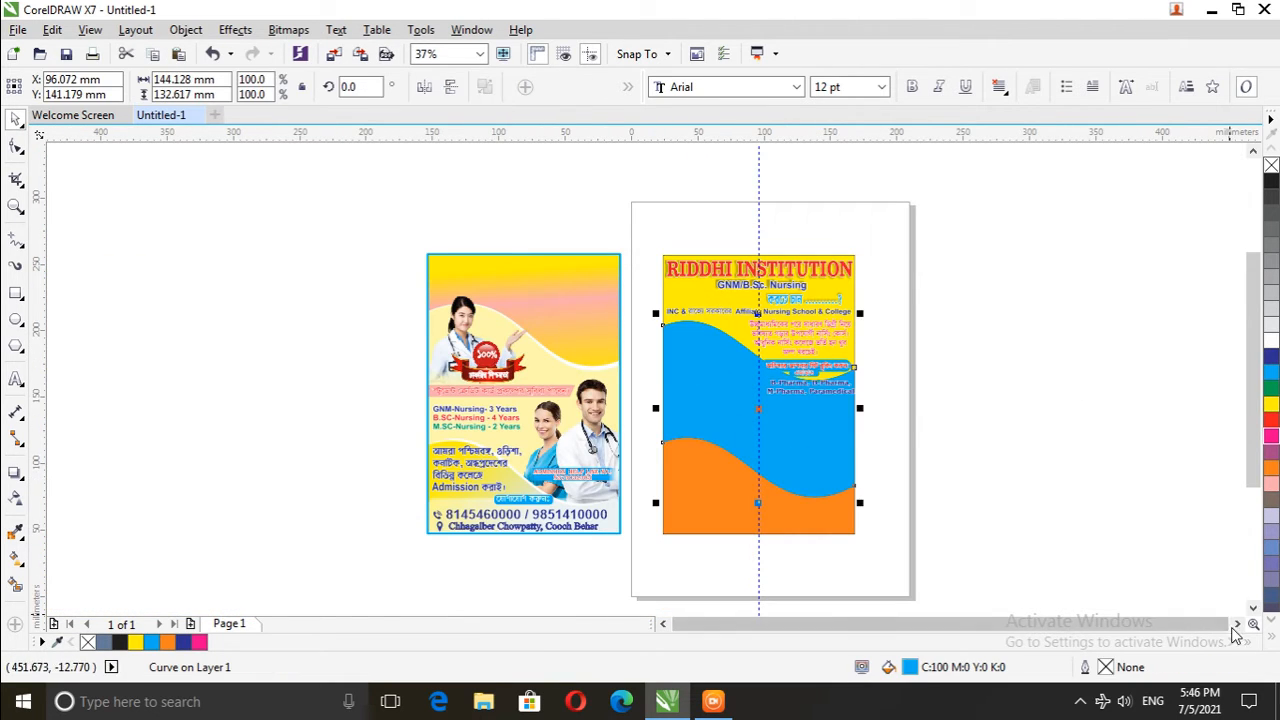
{"action": "left_click", "coordinate": [1270, 641]}
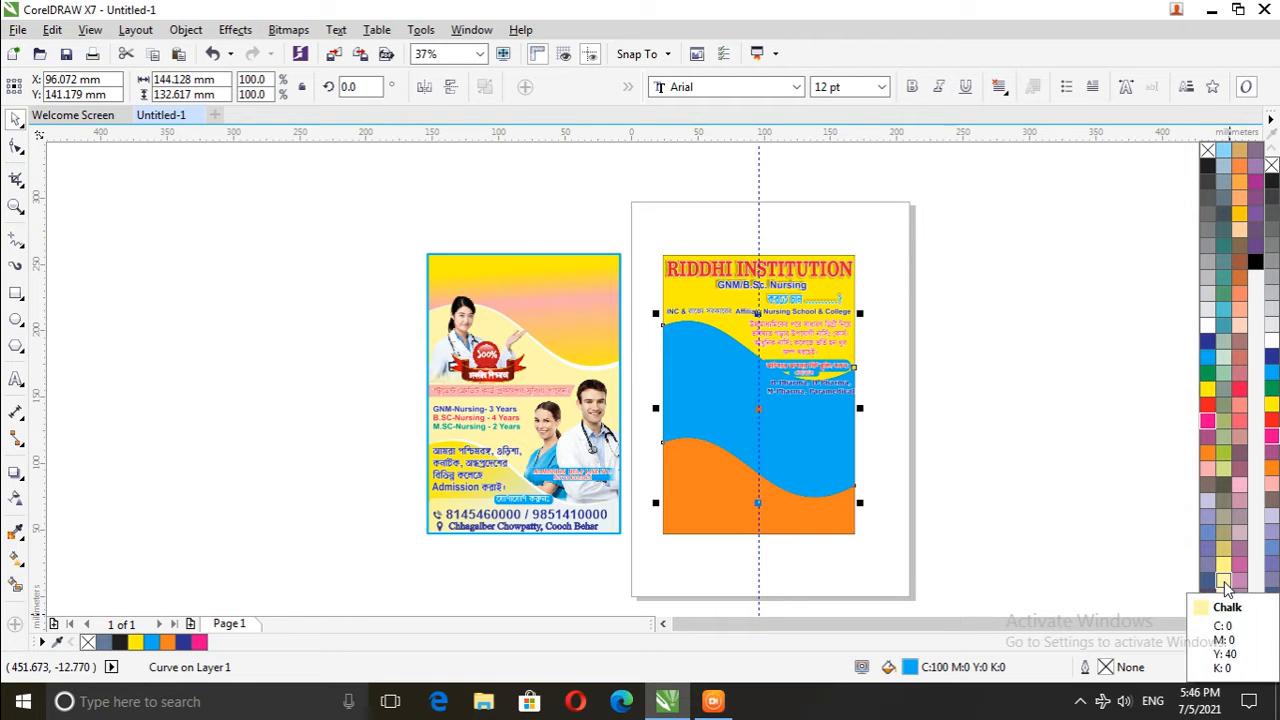
{"action": "left_click", "coordinate": [1224, 582]}
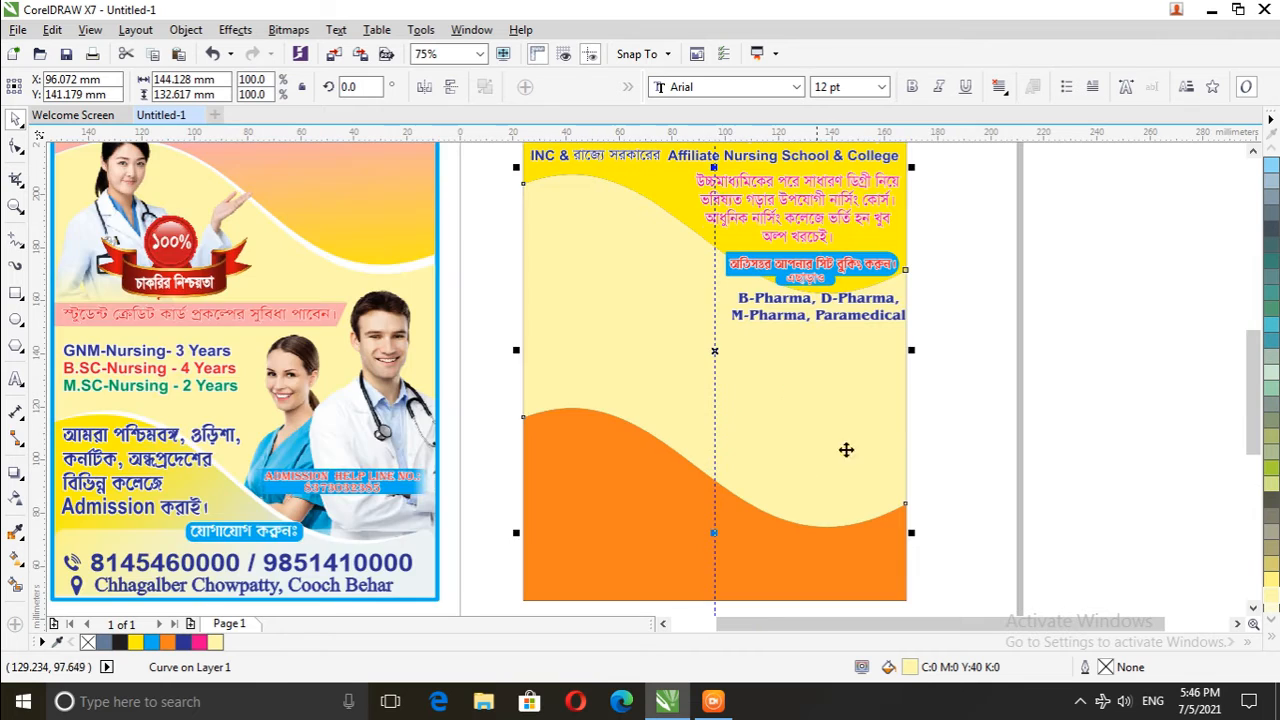
{"action": "scroll", "coordinate": [805, 462], "scroll_direction": "up", "scroll_amount": 1}
{"action": "left_click", "coordinate": [980, 431]}
Draw a rectangle about 144 by 20 mm across the full width of the flyer's bottom edge
{"action": "scroll", "coordinate": [437, 360], "scroll_direction": "down", "scroll_amount": 1}
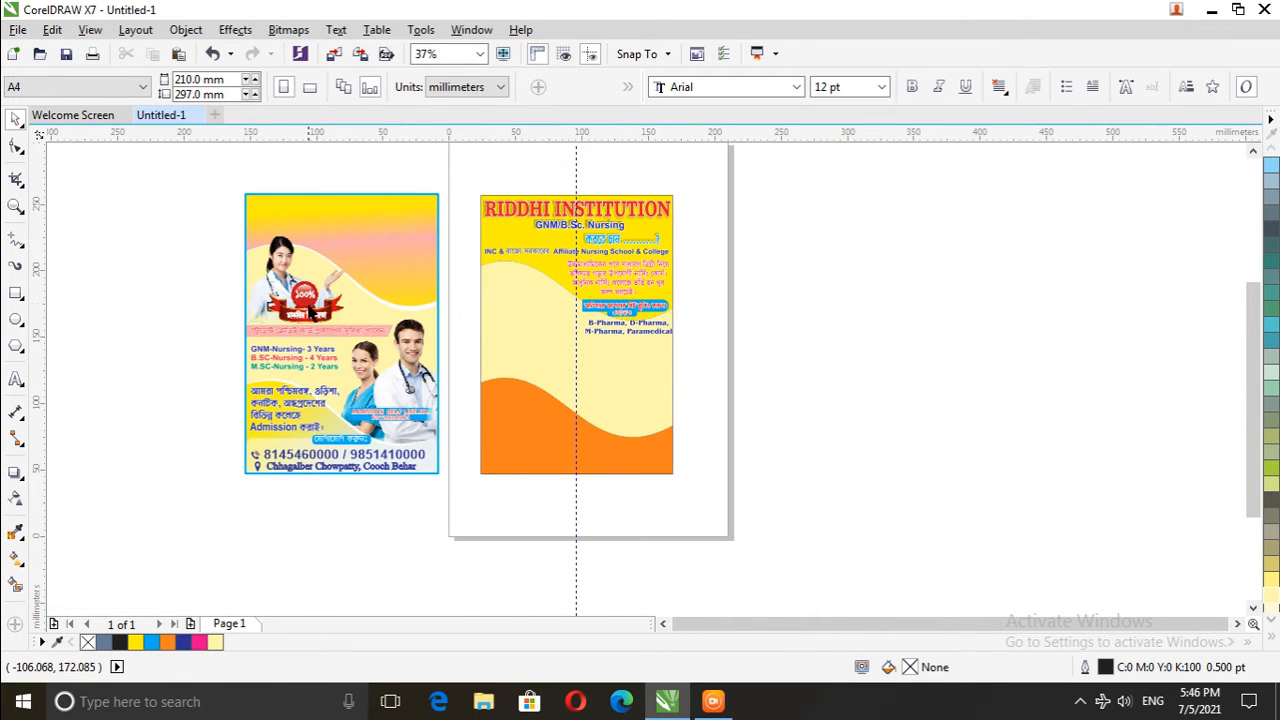
{"action": "scroll", "coordinate": [320, 368], "scroll_direction": "up", "scroll_amount": 1}
{"action": "scroll", "coordinate": [316, 362], "scroll_direction": "down", "scroll_amount": 1}
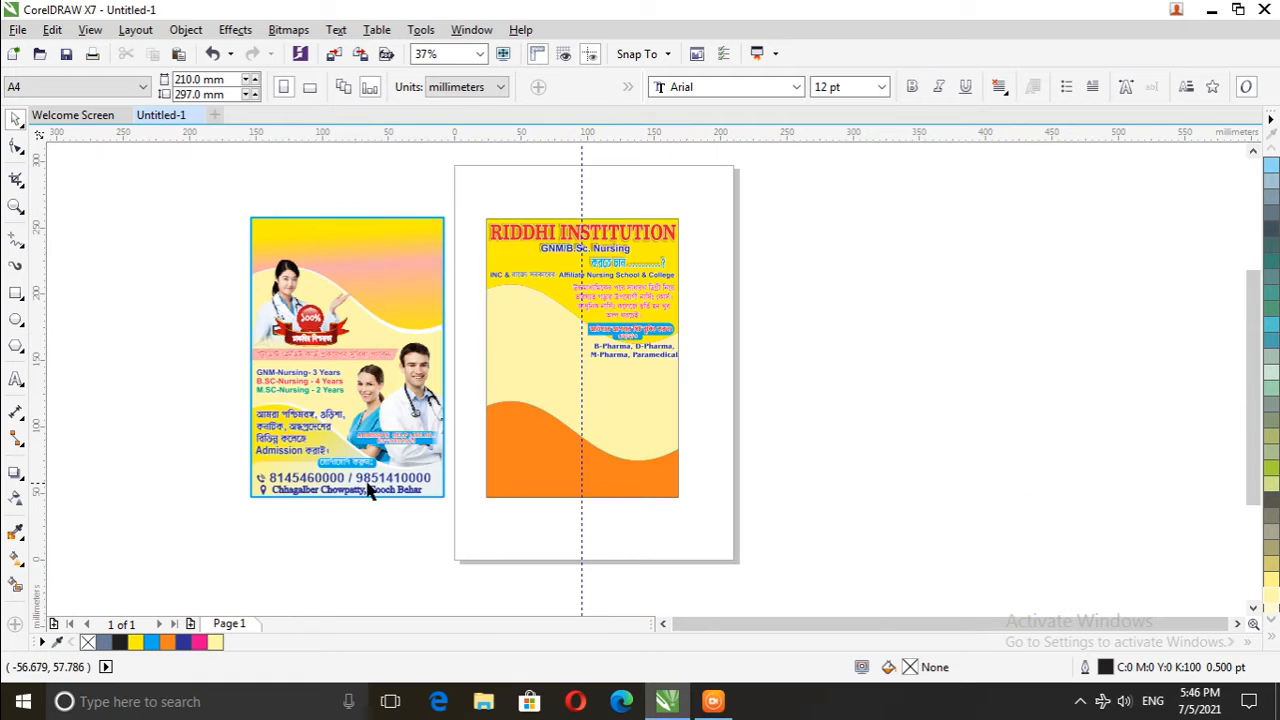
{"action": "scroll", "coordinate": [346, 509], "scroll_direction": "up", "scroll_amount": 1}
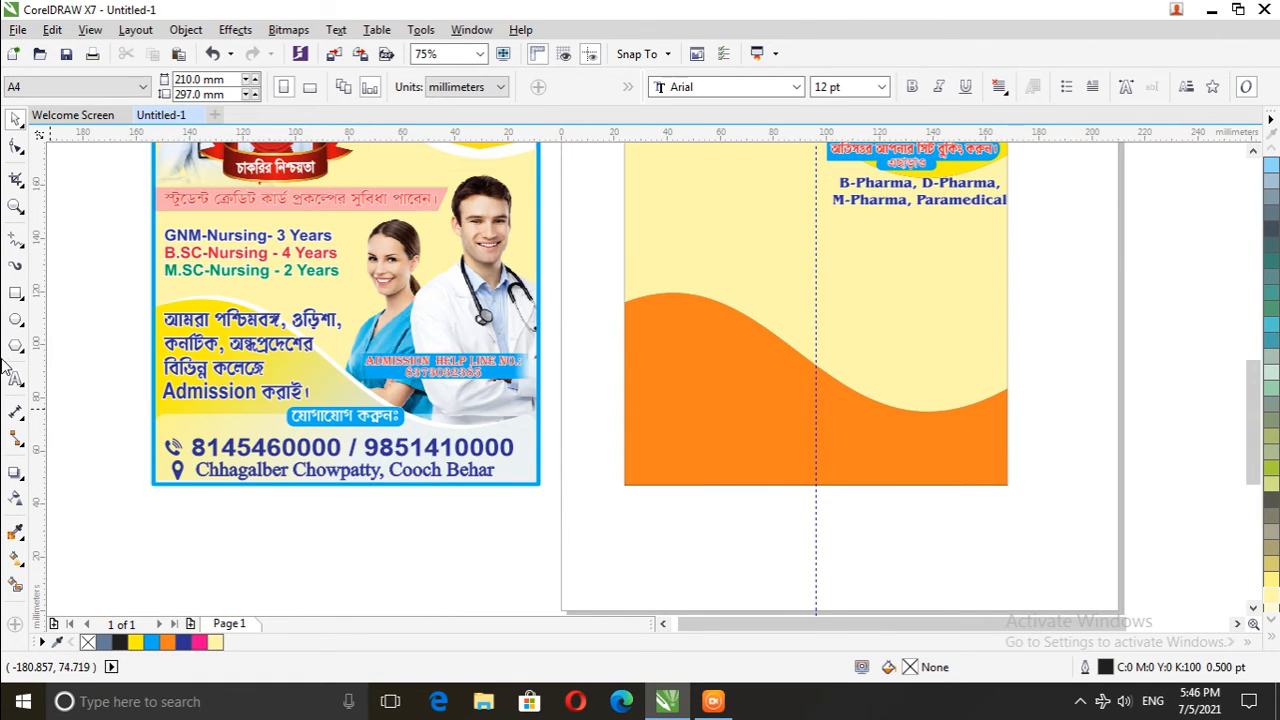
{"action": "left_click", "coordinate": [15, 292]}
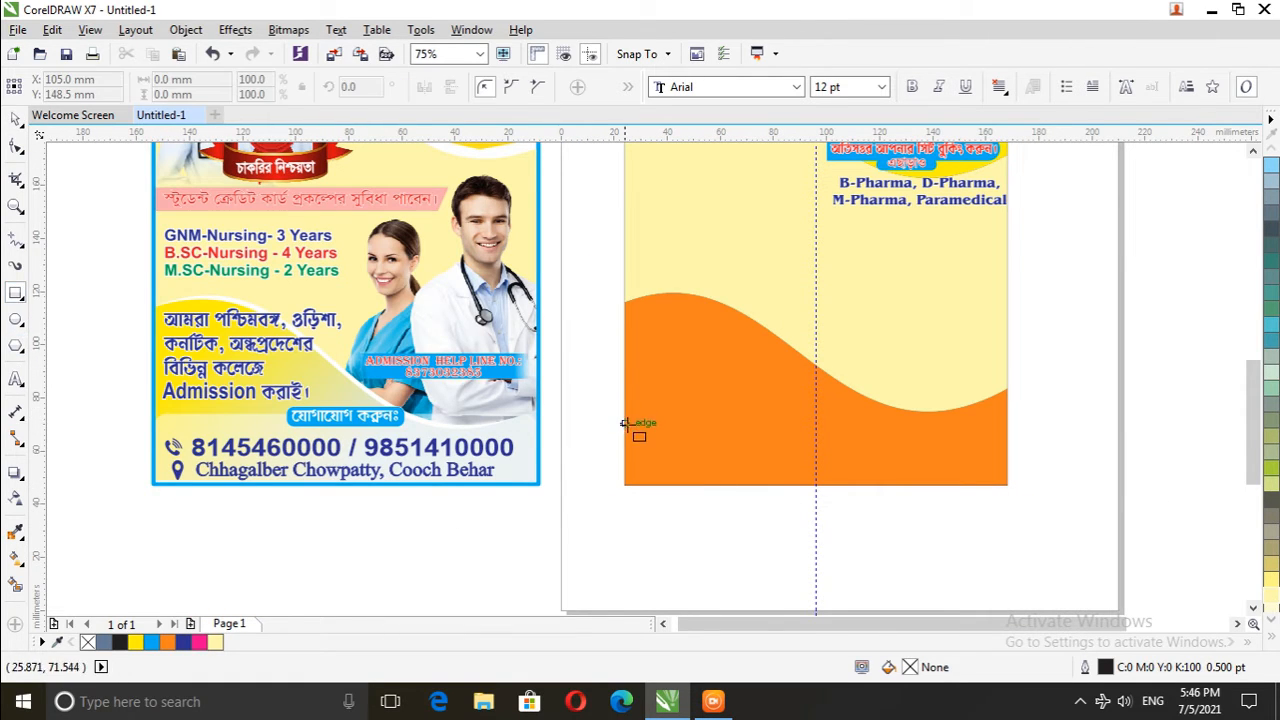
{"action": "left_click_drag", "start_coordinate": [625, 431], "coordinate": [1007, 486]}
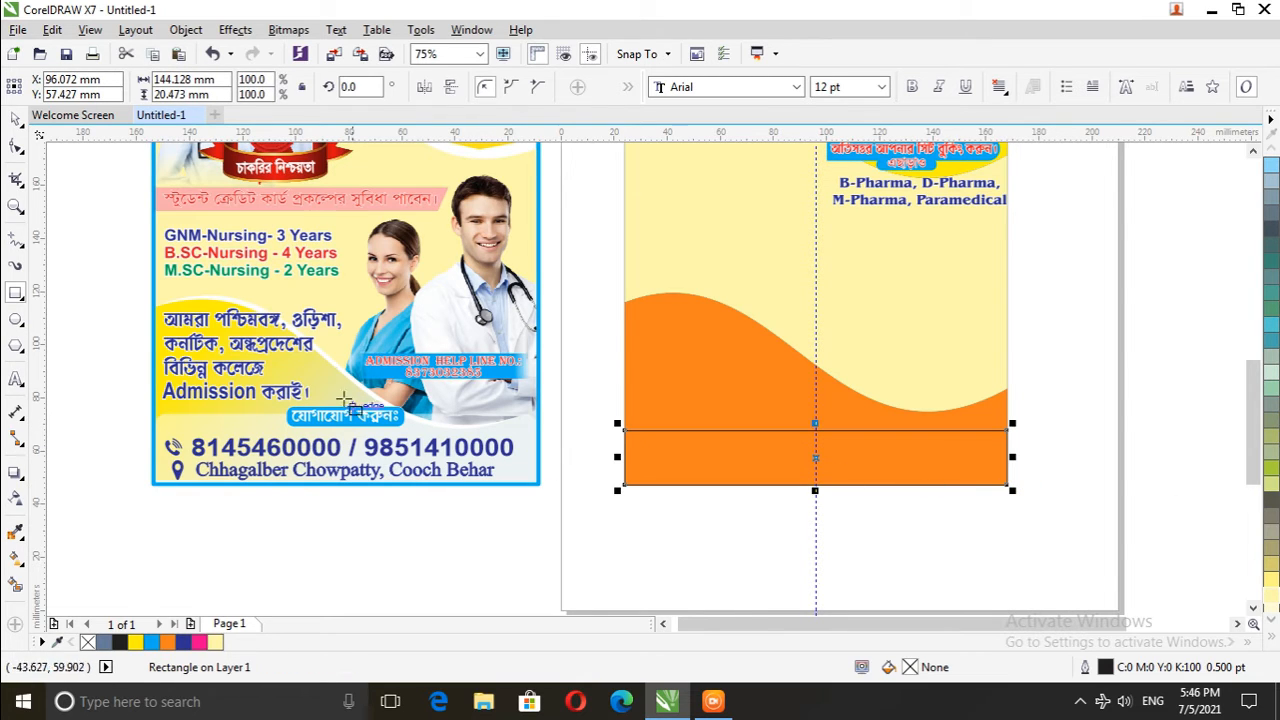
Fill the bottom rectangle with blue (C:100 M:100 Y:0 K:0) and remove its outline
{"action": "left_click", "coordinate": [1274, 641]}
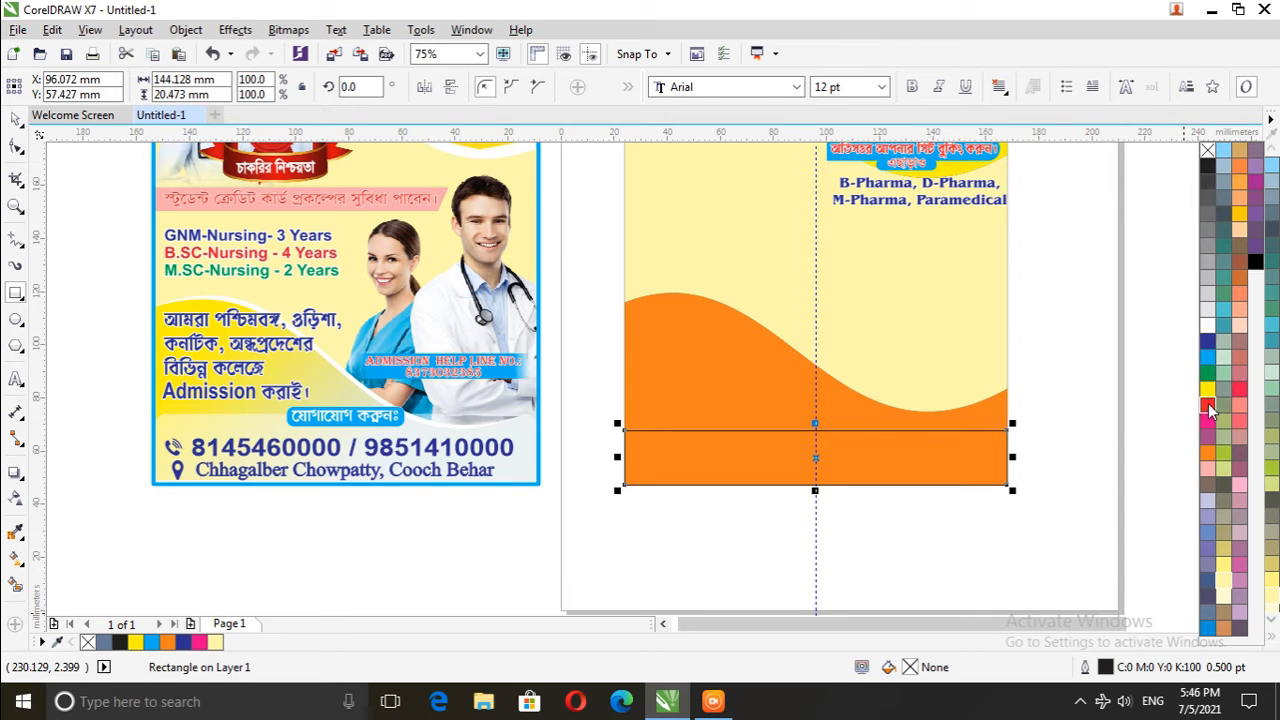
{"action": "left_click", "coordinate": [1208, 342]}
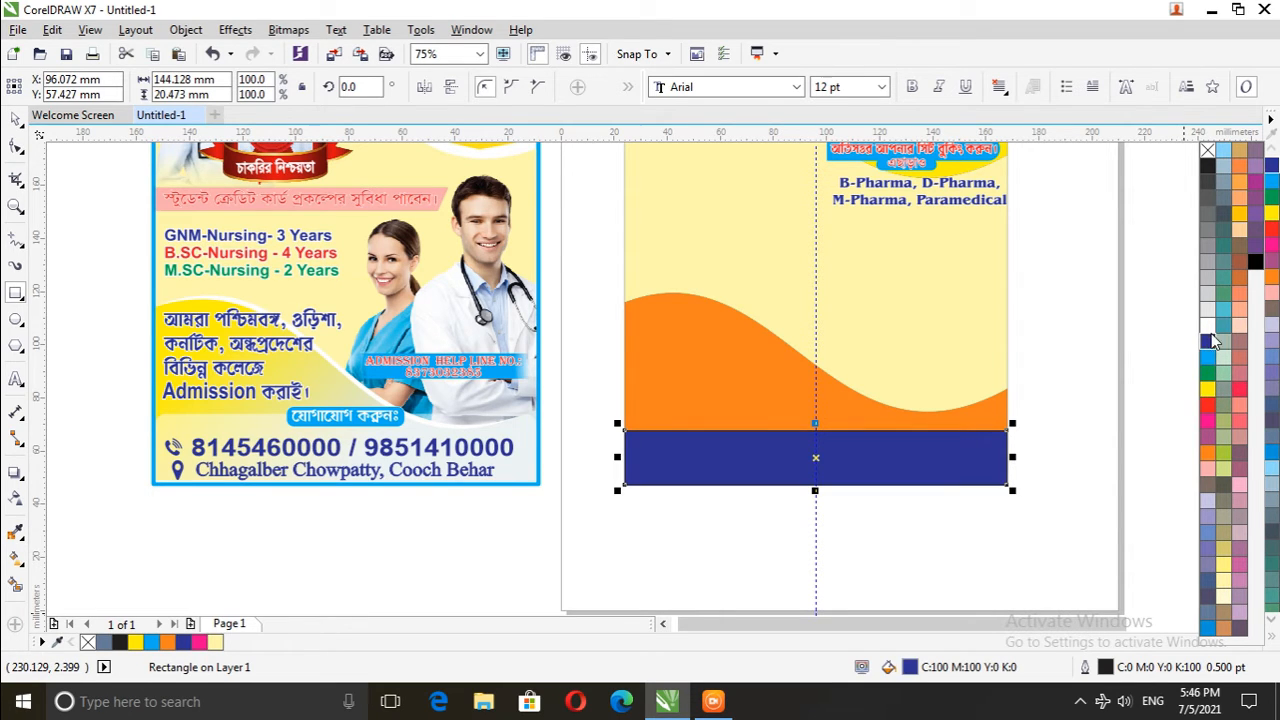
{"action": "right_click", "coordinate": [1207, 152]}
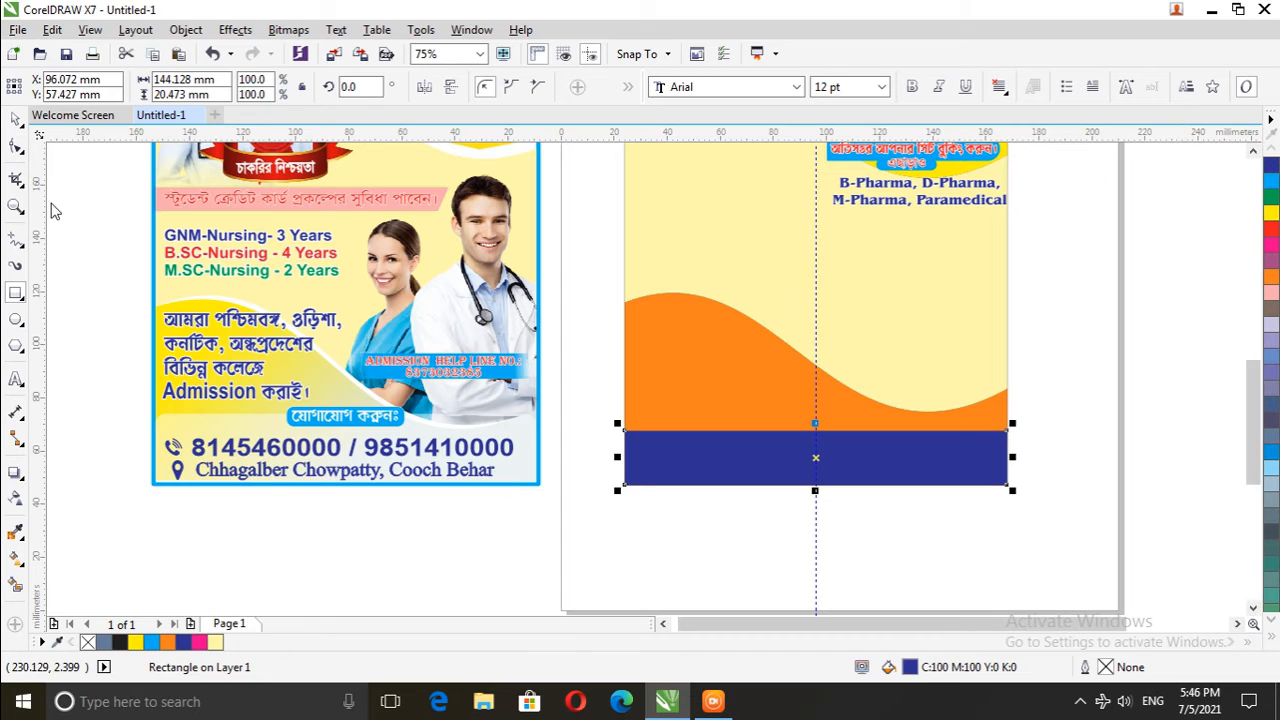
Move the phone number and address lines with their icons from the reference flyer onto the blue bar of the new flyer
{"action": "left_click", "coordinate": [103, 229]}
{"action": "left_click", "coordinate": [12, 119]}
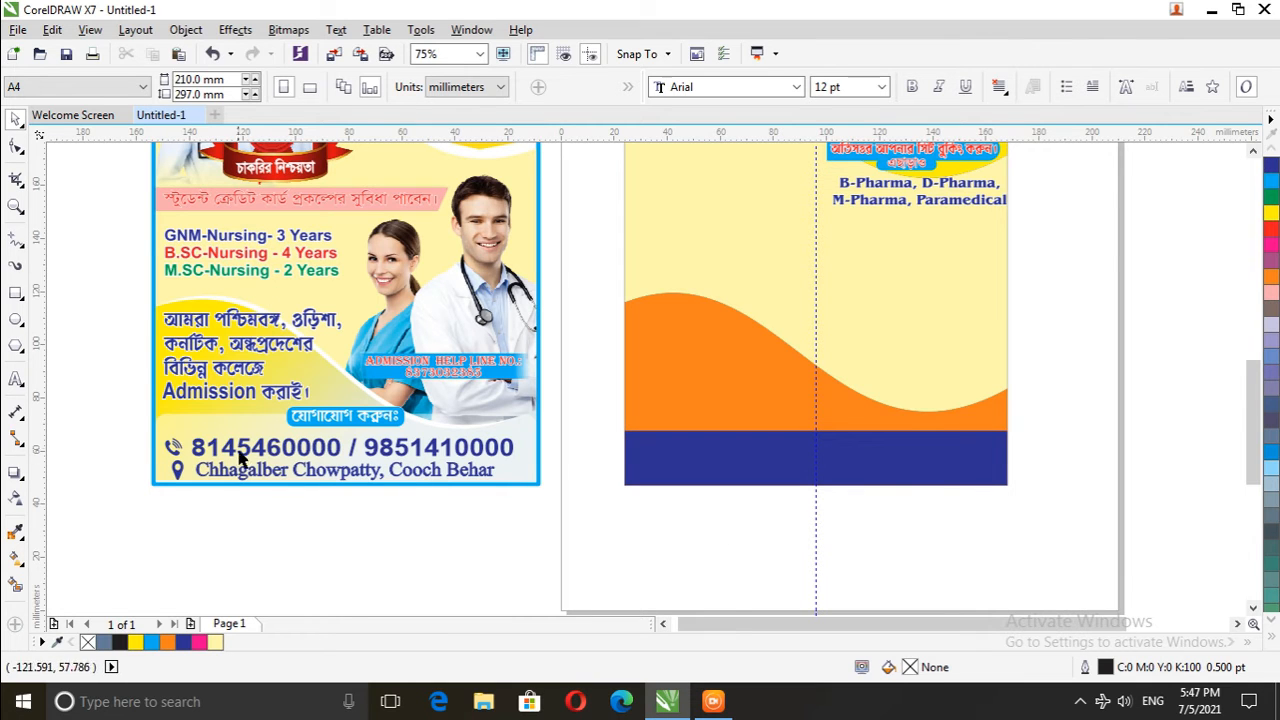
{"action": "left_click", "coordinate": [260, 447]}
{"action": "left_click_drag", "start_coordinate": [105, 434], "coordinate": [522, 524]}
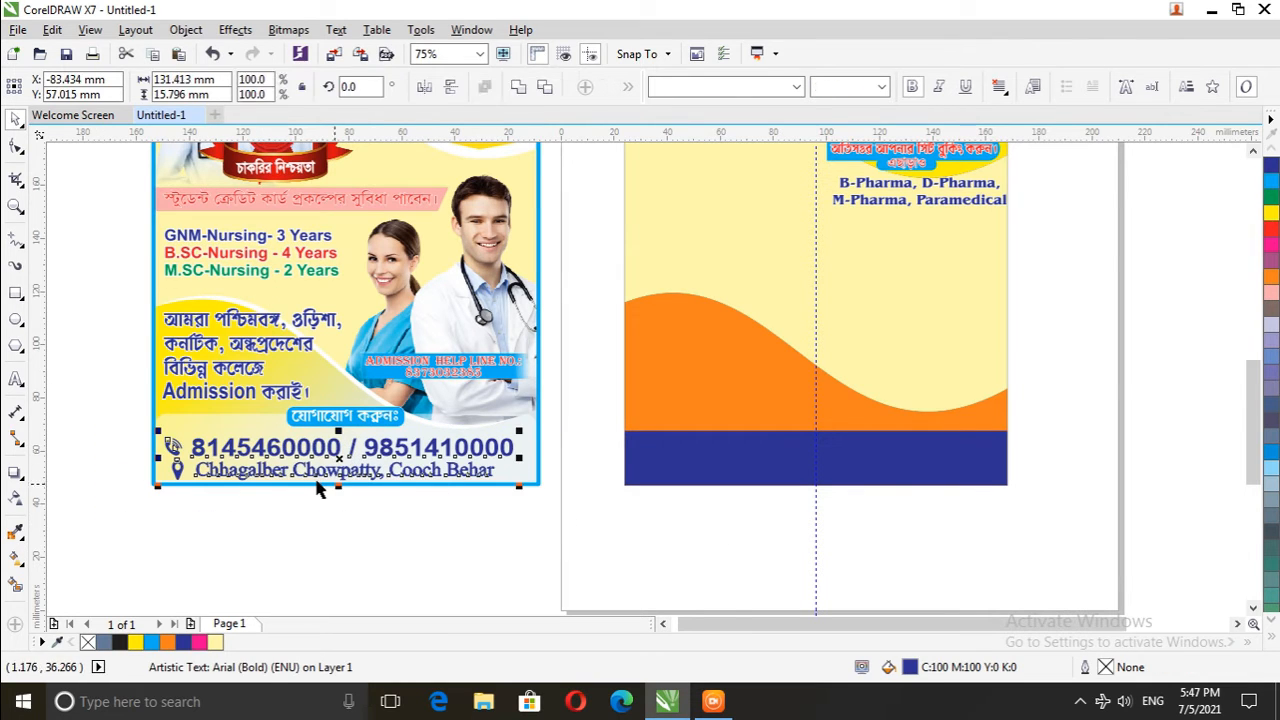
{"action": "left_click_drag", "start_coordinate": [332, 458], "coordinate": [905, 467]}
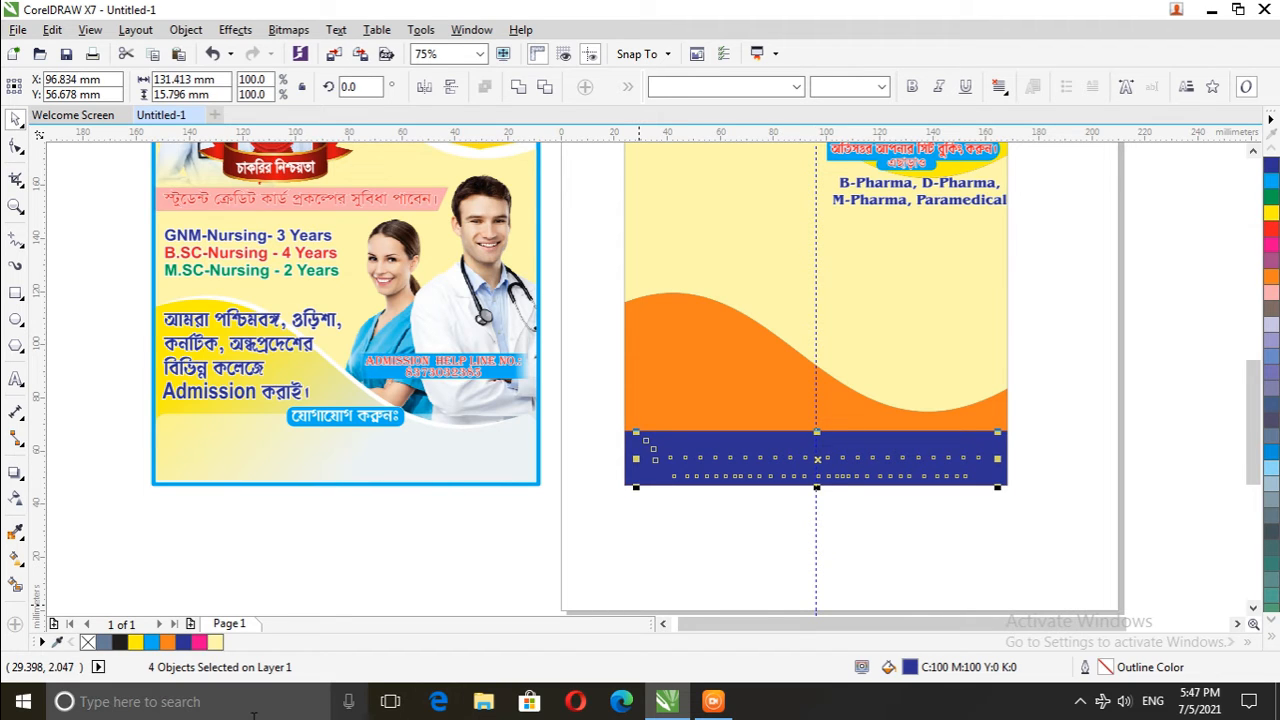
Set both the fill and outline of the contact lines and icons on the blue bar to white (C:0 M:0 Y:0 K:0)
{"action": "left_click", "coordinate": [1273, 639]}
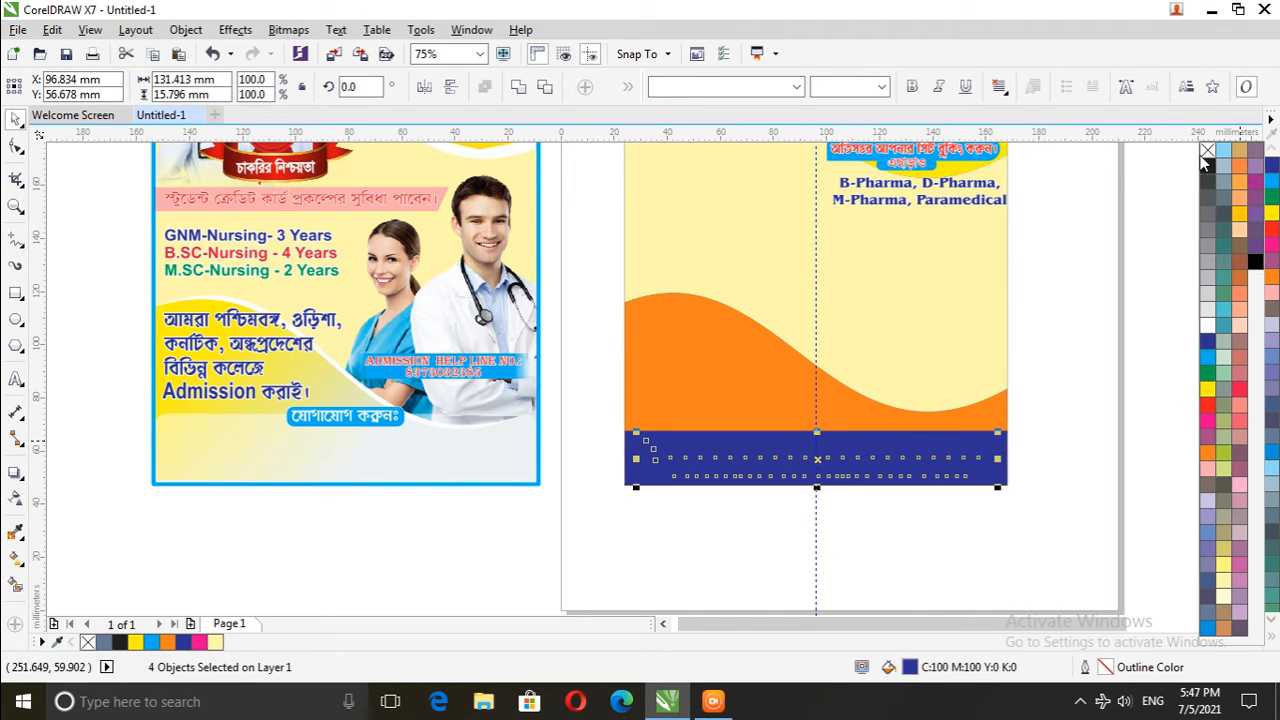
{"action": "left_click", "coordinate": [1210, 327]}
{"action": "right_click", "coordinate": [1210, 327]}
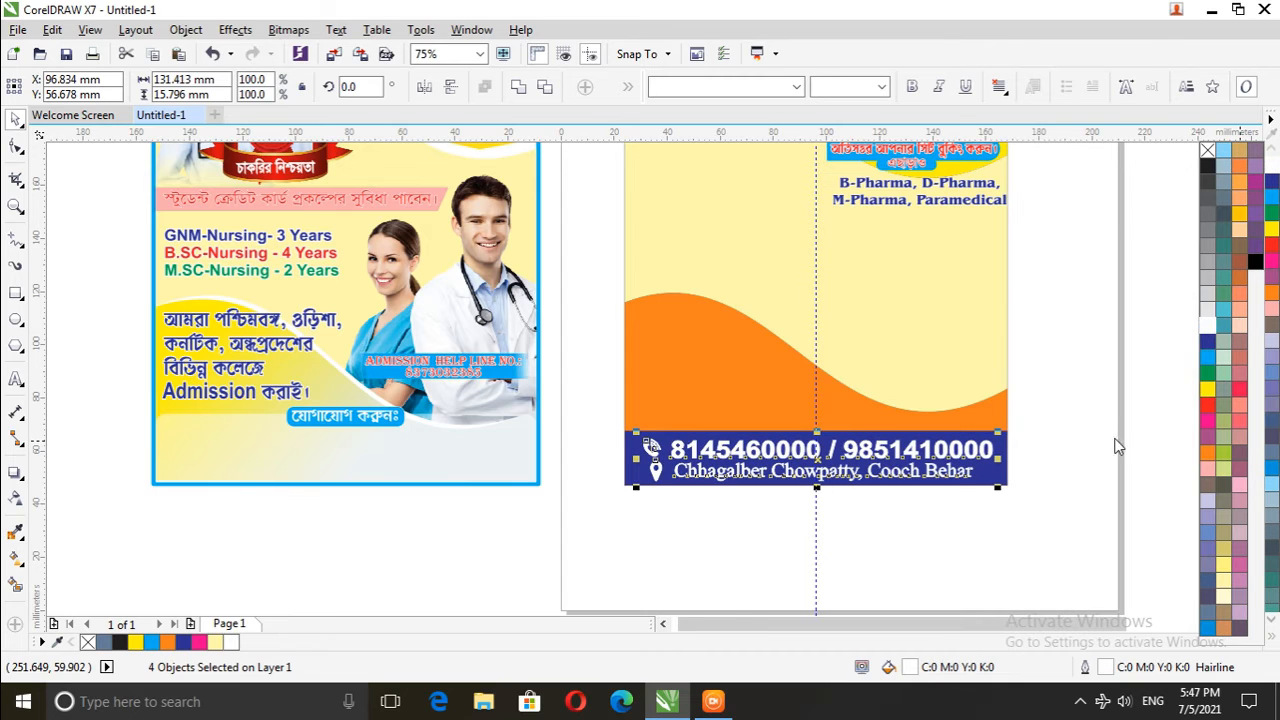
Move the female doctor picture below the INC & Affiliate Nursing School line of the new flyer and overlay the red 100% ribbon badge
{"action": "scroll", "coordinate": [938, 518], "scroll_direction": "down", "scroll_amount": 2}
{"action": "scroll", "coordinate": [978, 450], "scroll_direction": "up", "scroll_amount": 2}
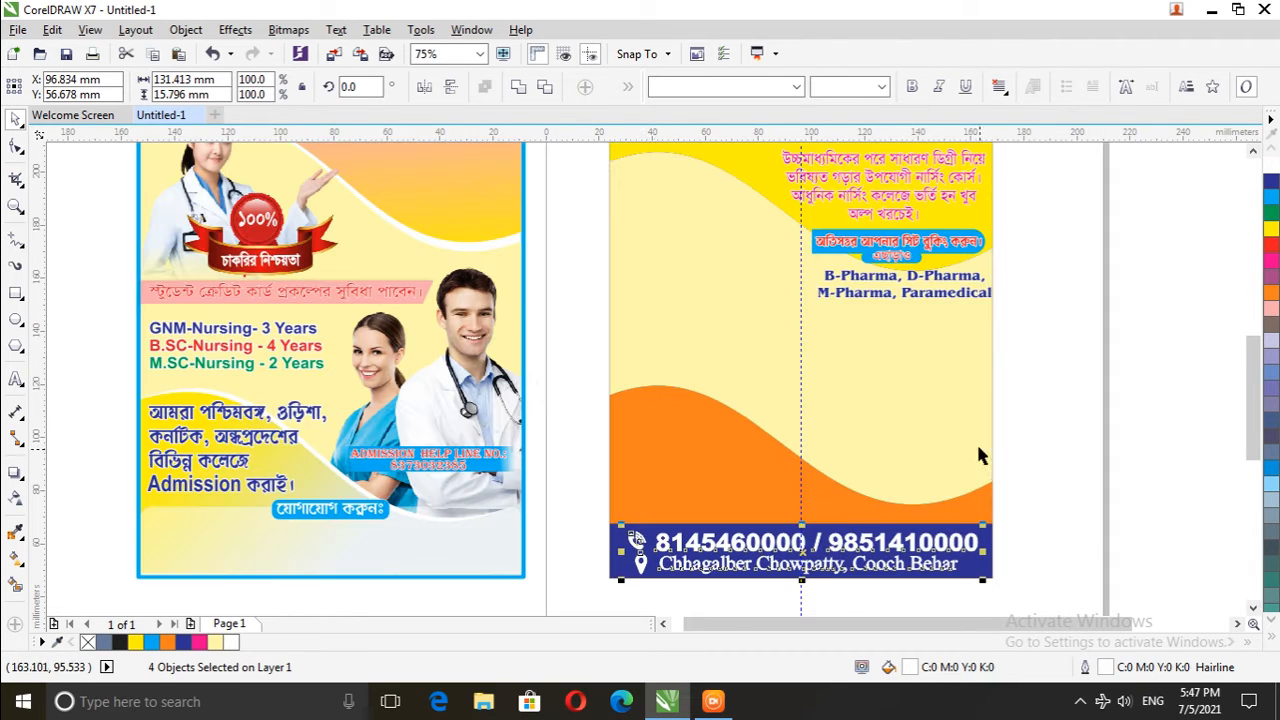
{"action": "left_click", "coordinate": [465, 343]}
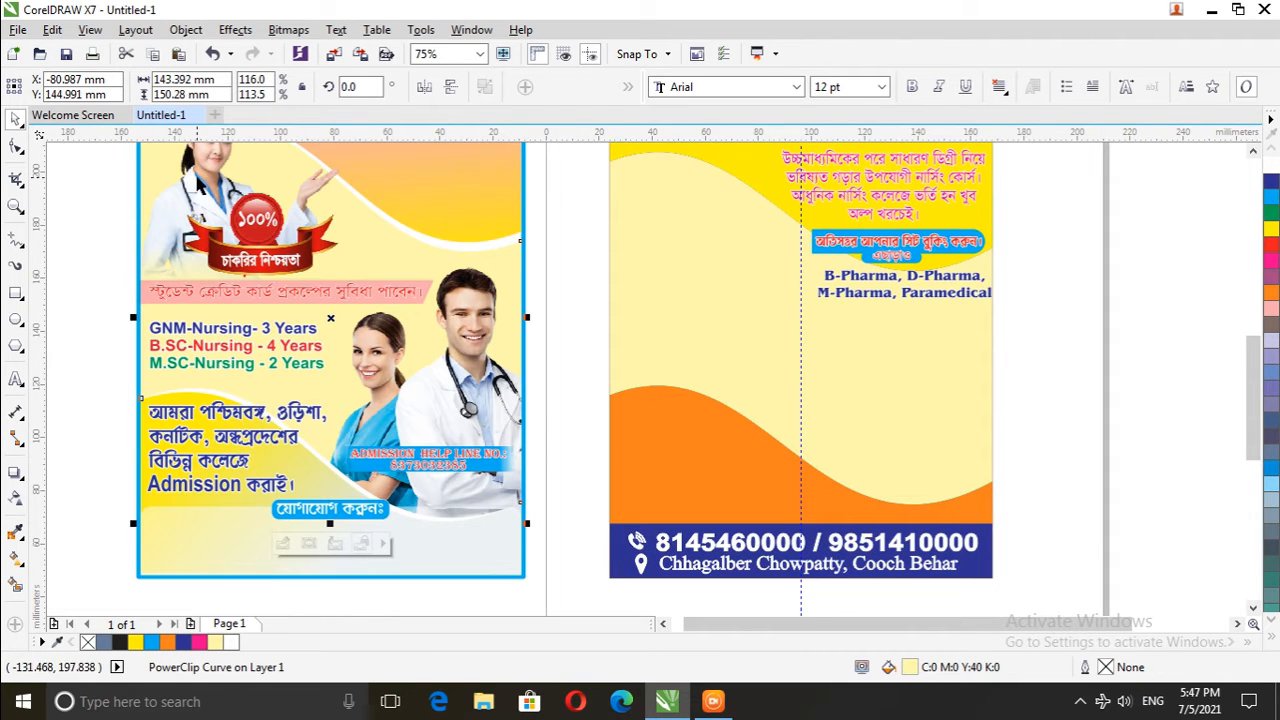
{"action": "left_click_drag", "start_coordinate": [198, 194], "coordinate": [706, 270]}
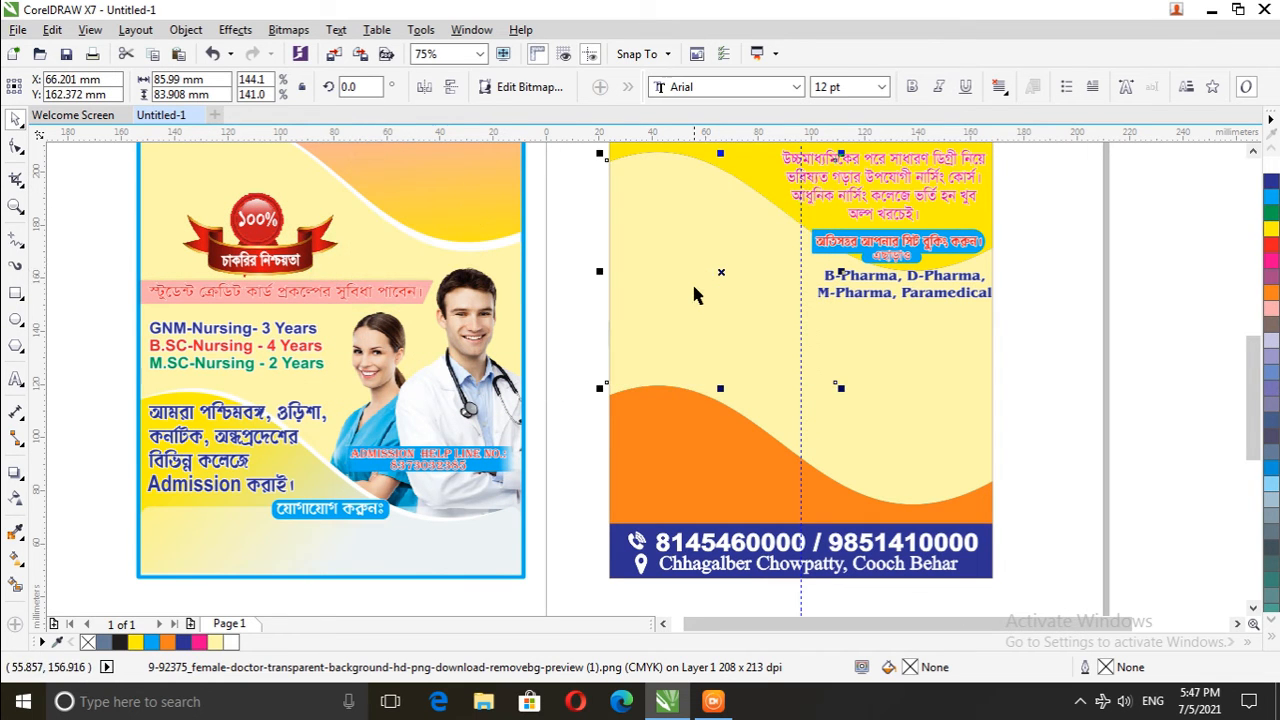
{"action": "scroll", "coordinate": [674, 357], "scroll_direction": "down", "scroll_amount": 1}
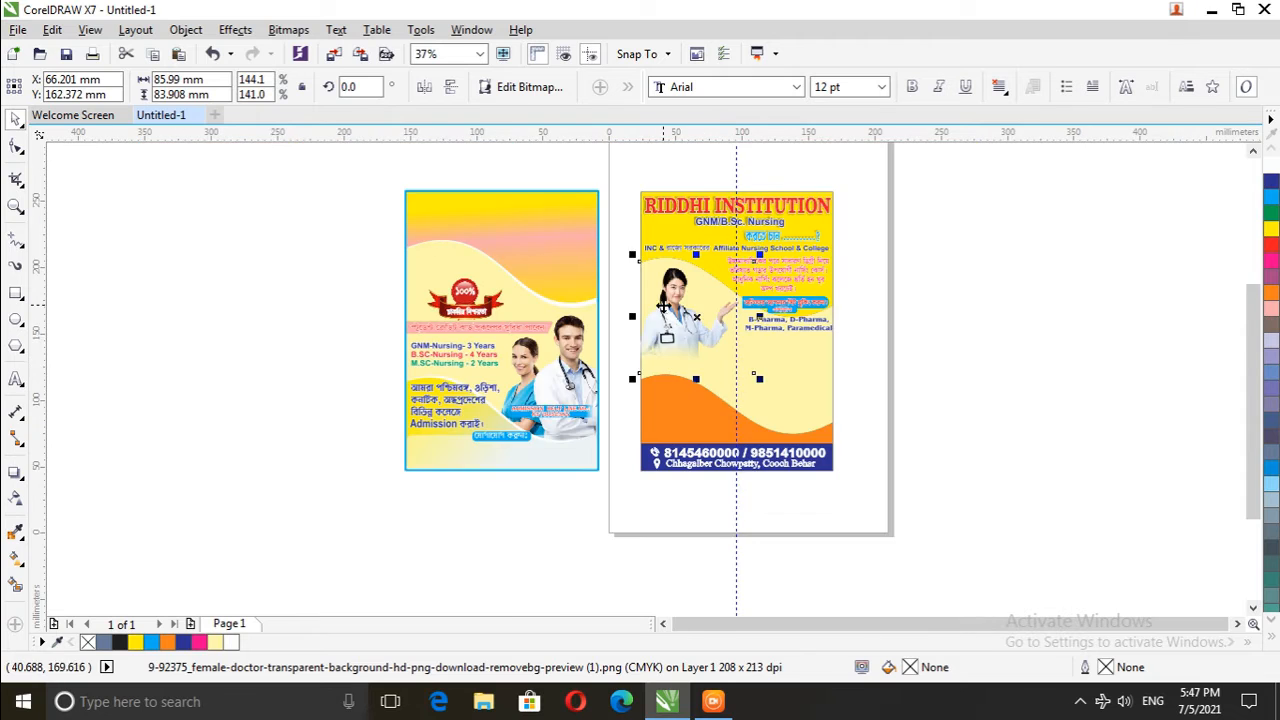
{"action": "scroll", "coordinate": [685, 366], "scroll_direction": "up", "scroll_amount": 1}
{"action": "left_click_drag", "start_coordinate": [731, 330], "coordinate": [731, 302]}
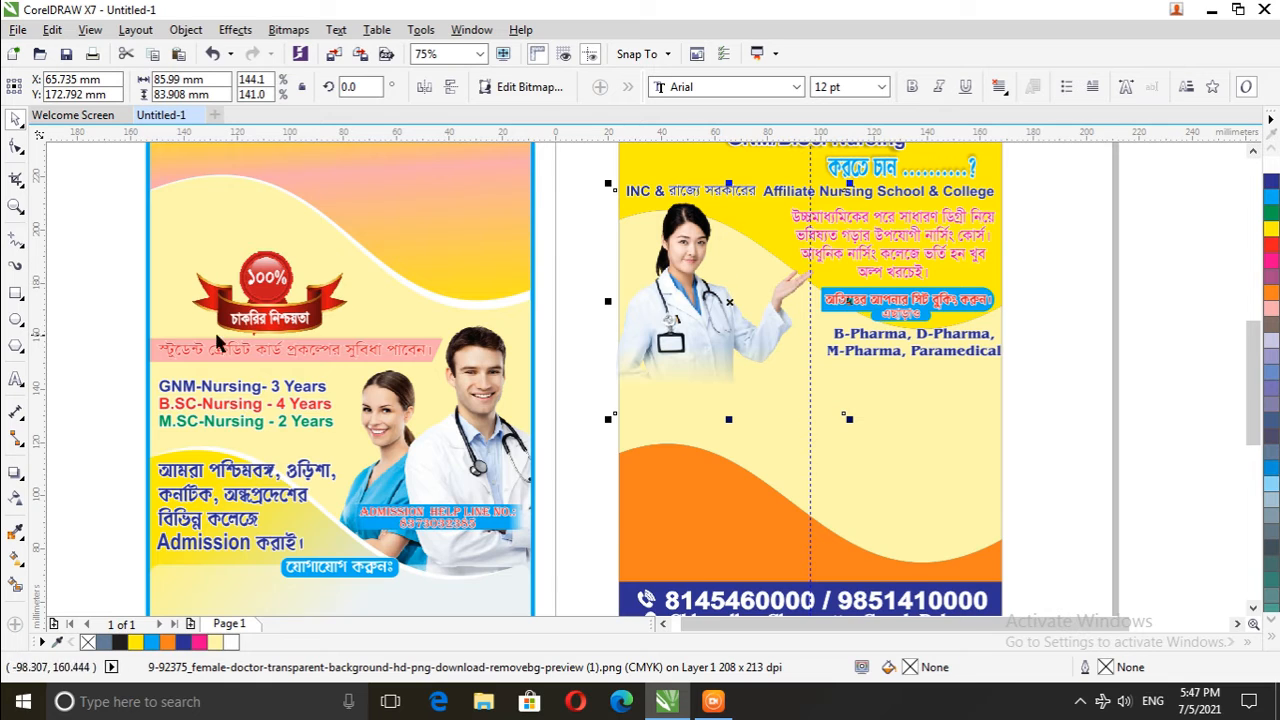
{"action": "left_click", "coordinate": [262, 316]}
{"action": "left_click_drag", "start_coordinate": [271, 309], "coordinate": [745, 343]}
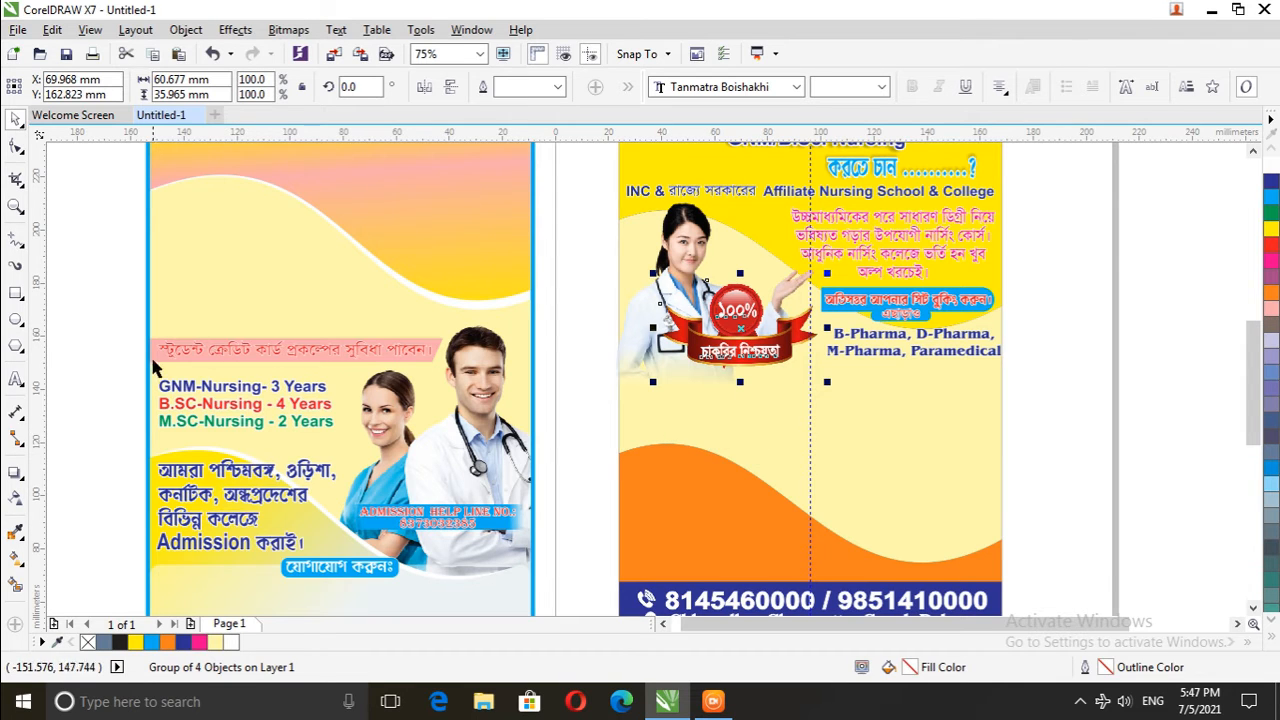
Move the pink student credit card banner beneath the female doctor picture and the GNM, B.SC and M.SC-Nursing lines under that banner
{"action": "left_click", "coordinate": [136, 336]}
{"action": "left_click_drag", "start_coordinate": [430, 390], "coordinate": [430, 390]}
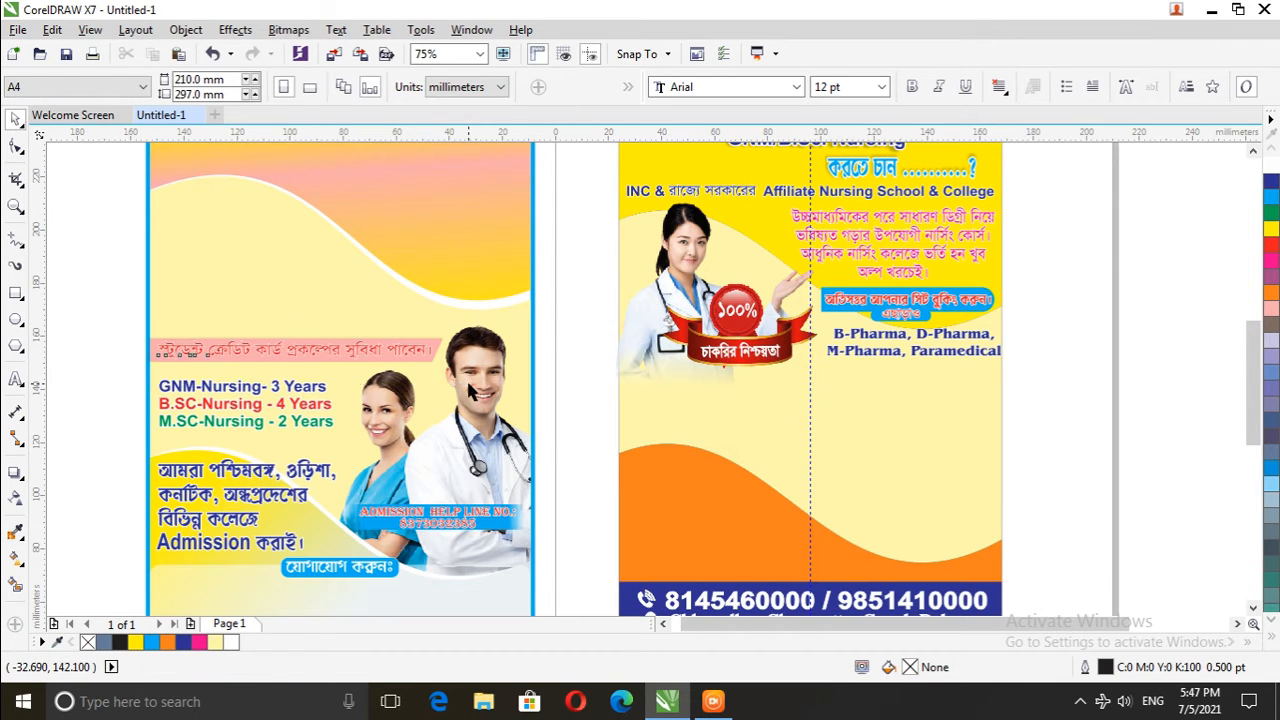
{"action": "left_click_drag", "start_coordinate": [294, 356], "coordinate": [767, 377]}
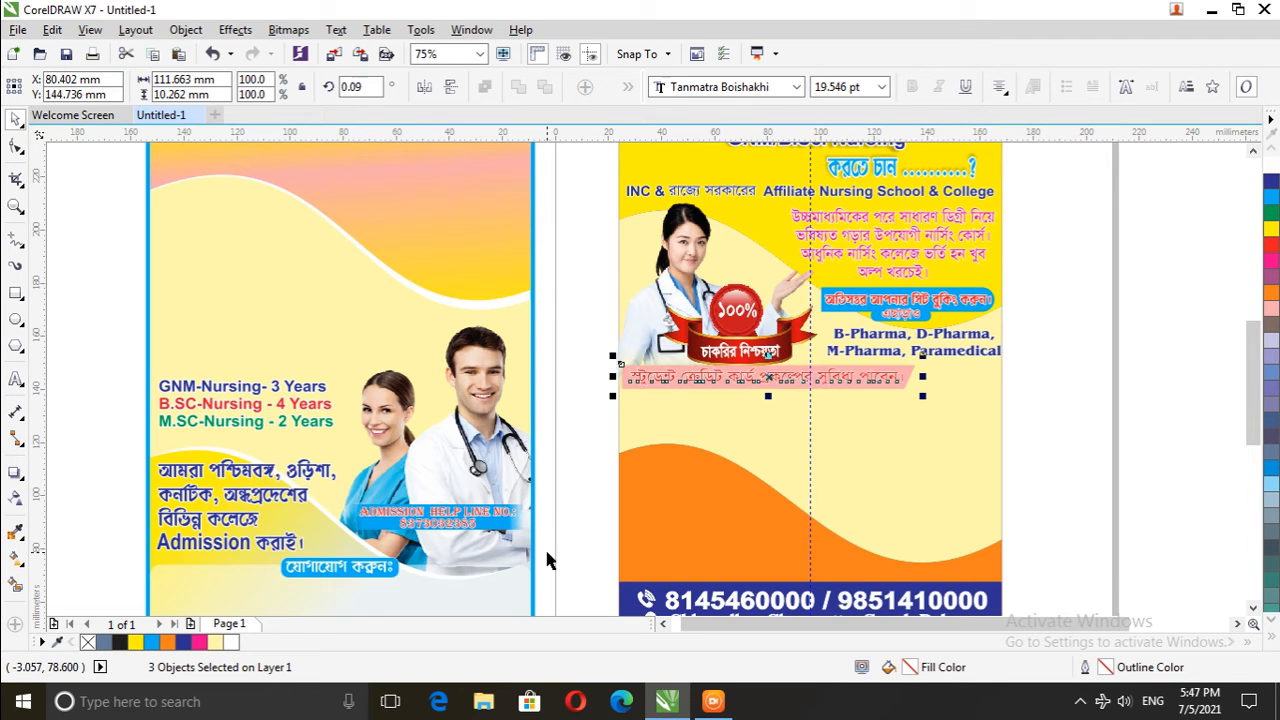
{"action": "left_click_drag", "start_coordinate": [100, 377], "coordinate": [340, 442]}
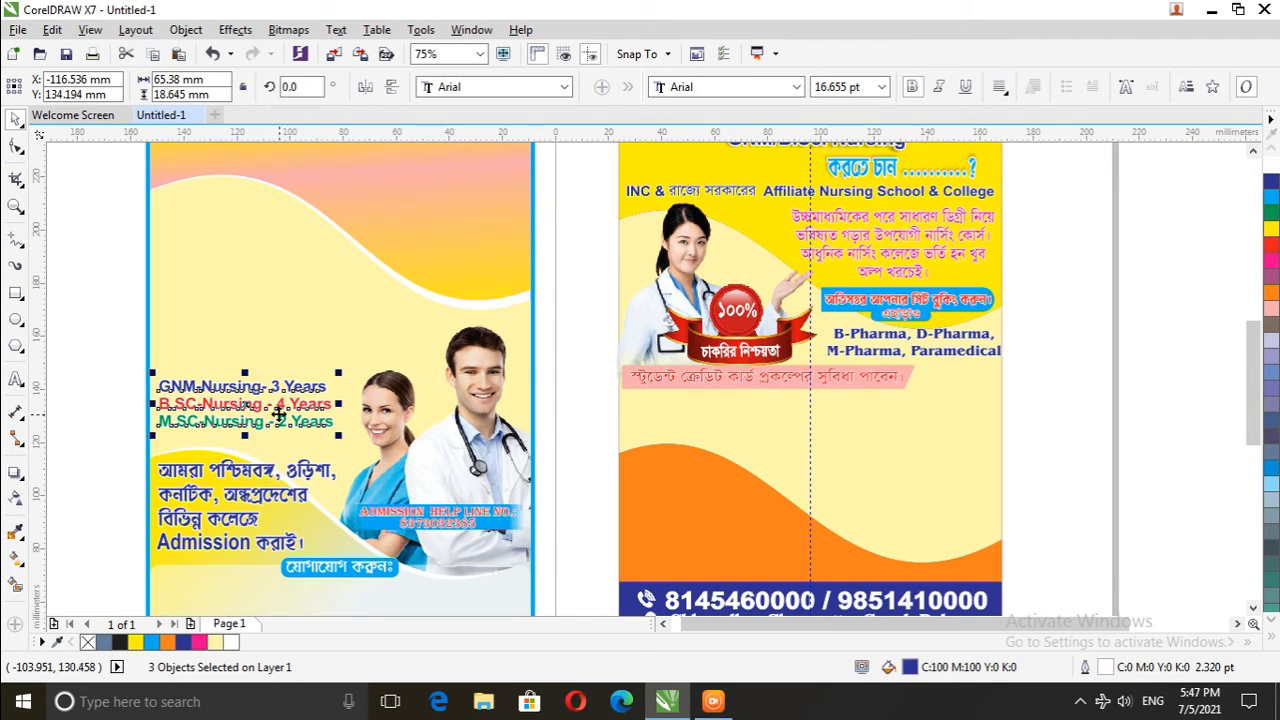
{"action": "left_click_drag", "start_coordinate": [245, 403], "coordinate": [721, 421]}
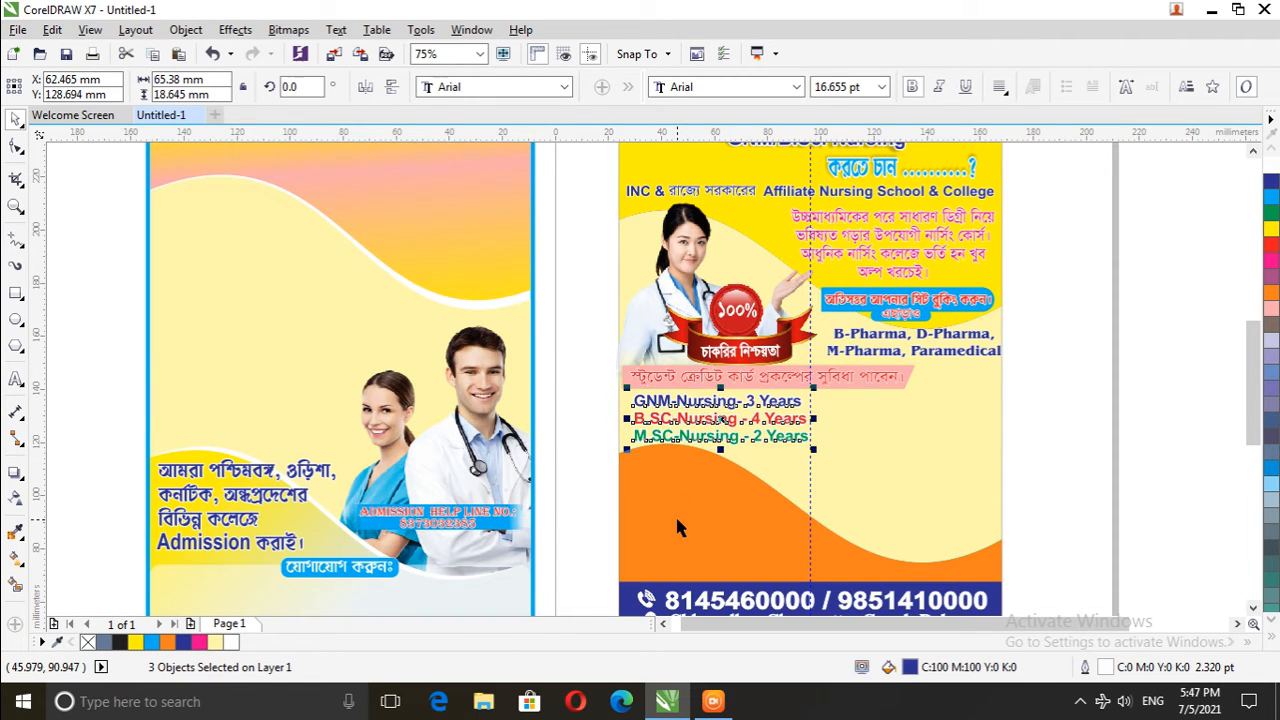
{"action": "left_click", "coordinate": [220, 490]}
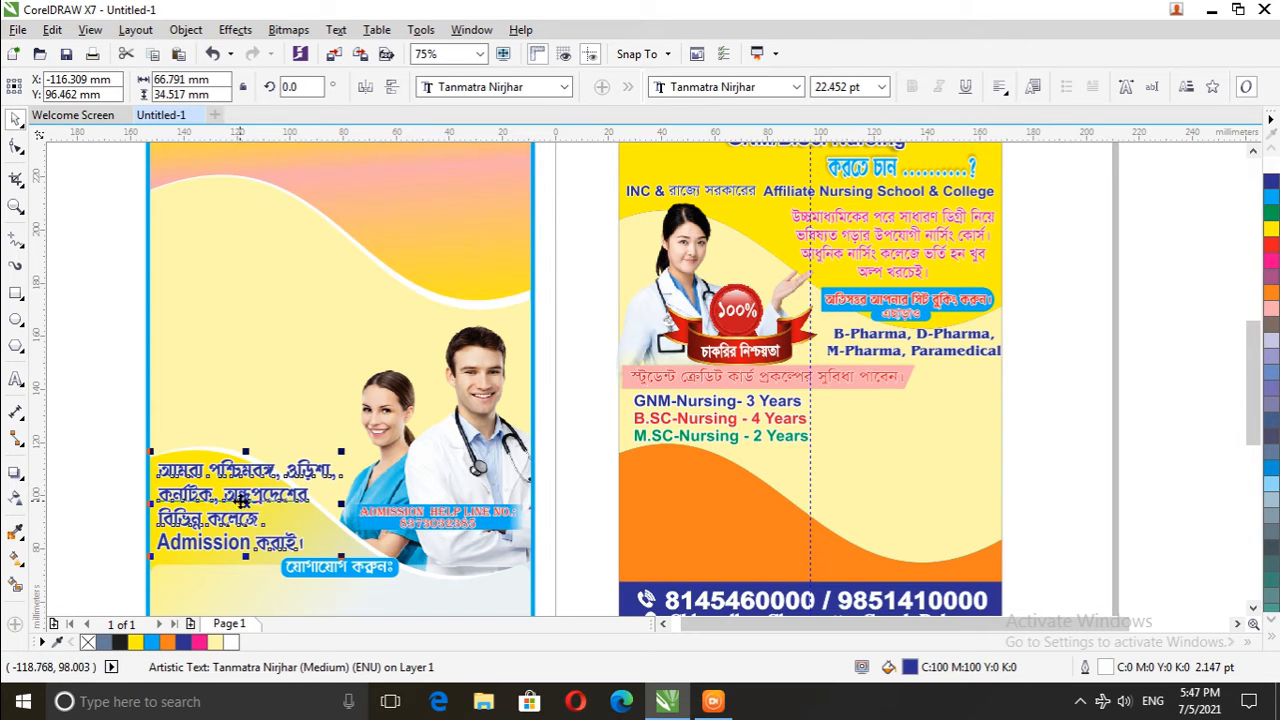
{"action": "left_click_drag", "start_coordinate": [245, 503], "coordinate": [301, 508]}
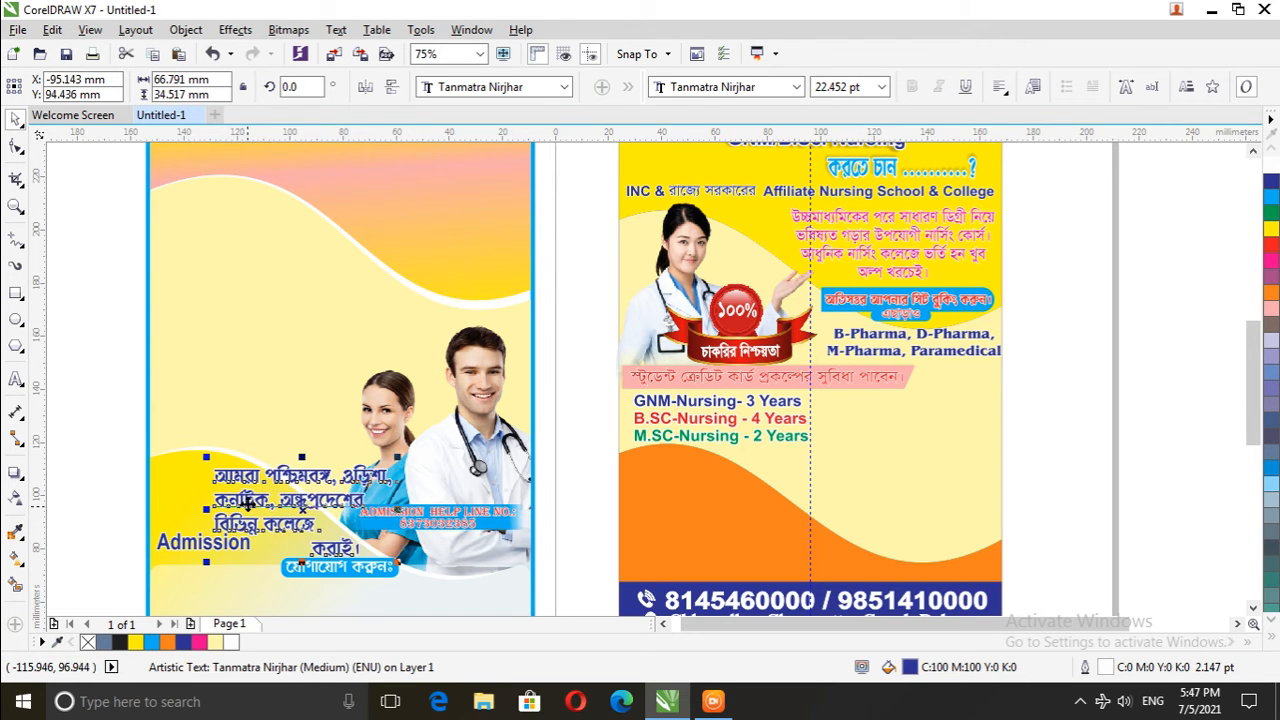
{"action": "key", "text": "ctrl+z"}
Move the Bengali paragraph together with its word Admission from the reference flyer onto the orange wave of the new flyer
{"action": "left_click_drag", "start_coordinate": [104, 422], "coordinate": [344, 575]}
{"action": "left_click_drag", "start_coordinate": [245, 508], "coordinate": [718, 508]}
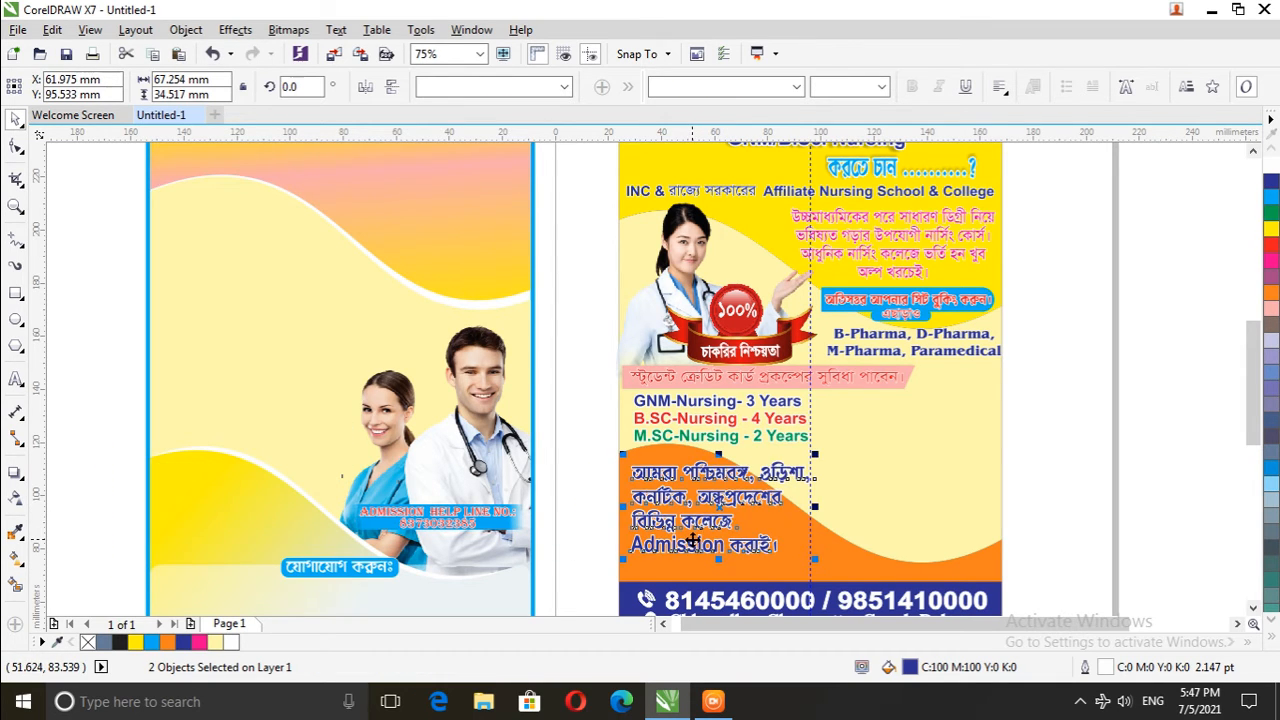
{"action": "left_click", "coordinate": [1152, 457]}
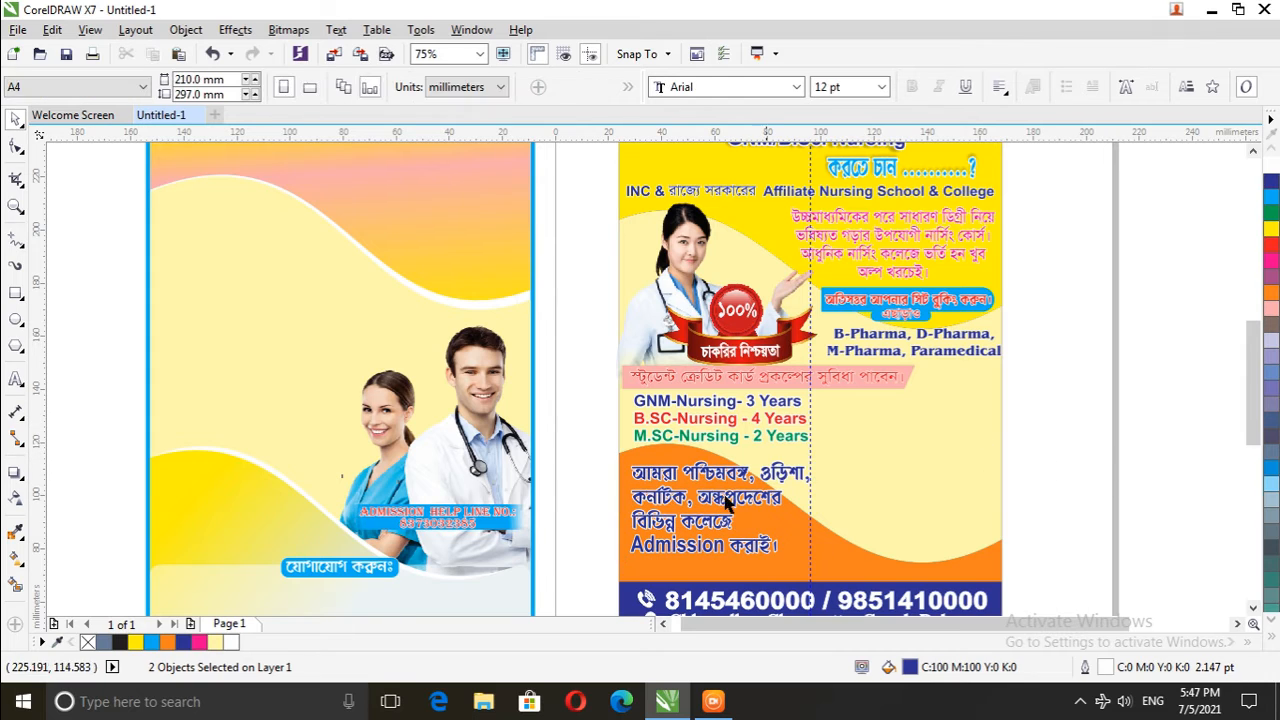
Extract the two-doctor picture from the reference flyer's PowerClip and move it onto the lower part of the new flyer
{"action": "left_click", "coordinate": [458, 421]}
{"action": "right_click", "coordinate": [476, 433]}
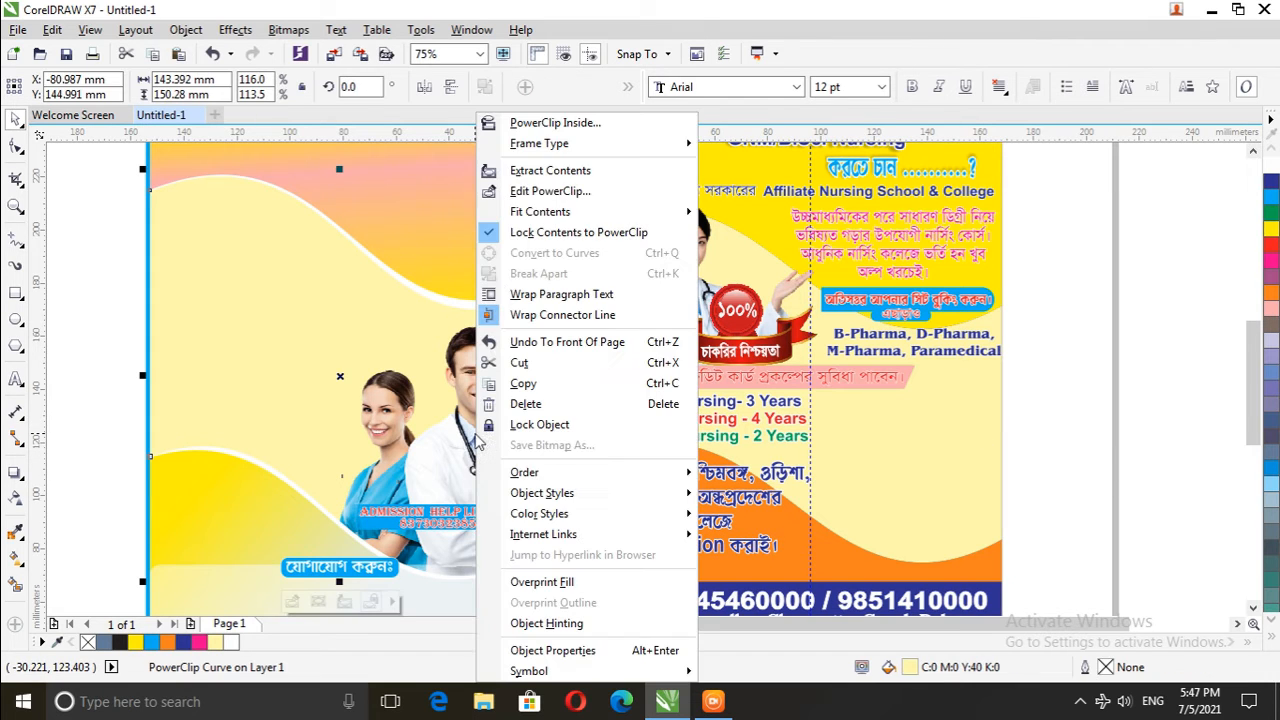
{"action": "left_click", "coordinate": [537, 192]}
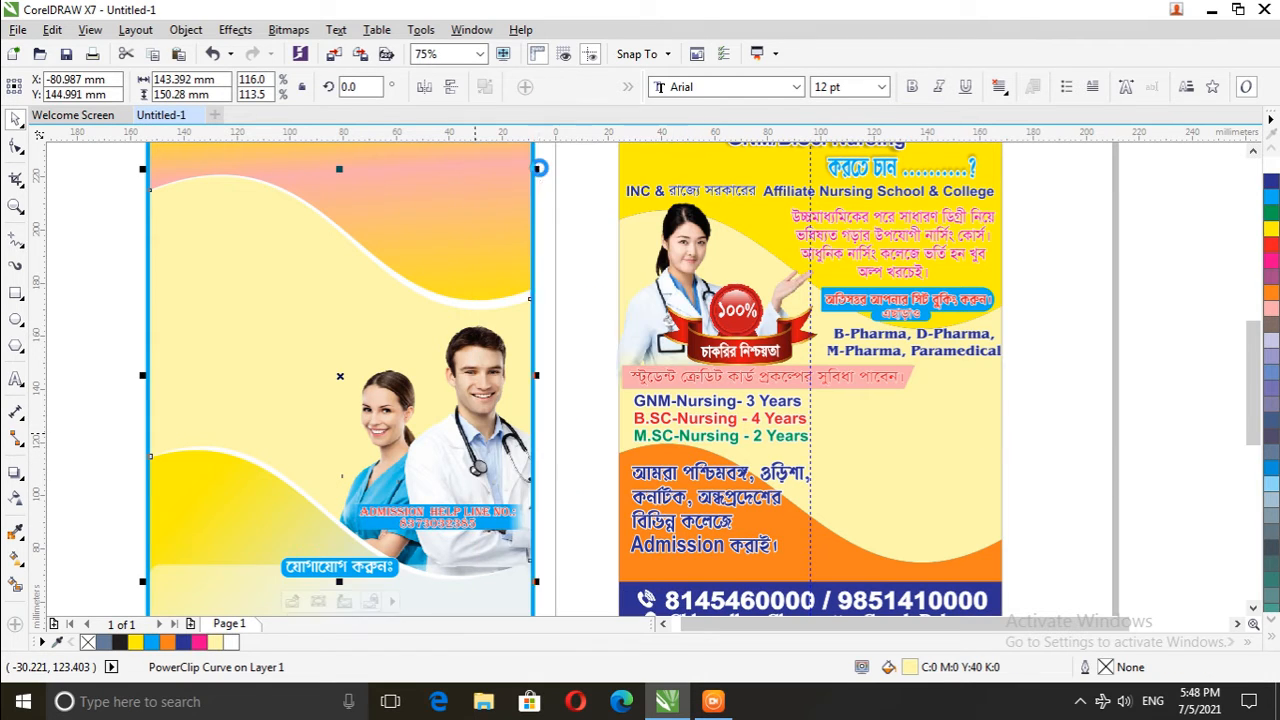
{"action": "left_click", "coordinate": [86, 268]}
{"action": "left_click", "coordinate": [493, 462]}
{"action": "left_click_drag", "start_coordinate": [451, 443], "coordinate": [854, 463]}
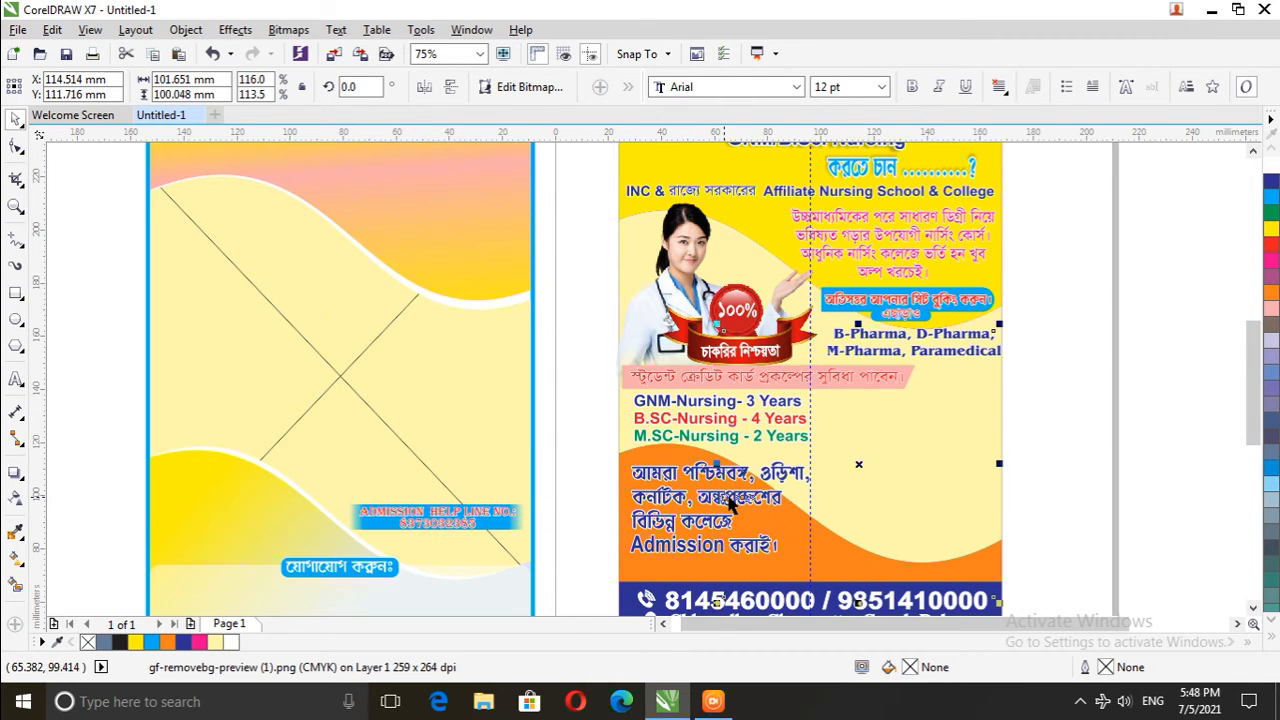
Try to place the two-doctor picture inside the cream wave shape with PowerClip
{"action": "right_click", "coordinate": [857, 493]}
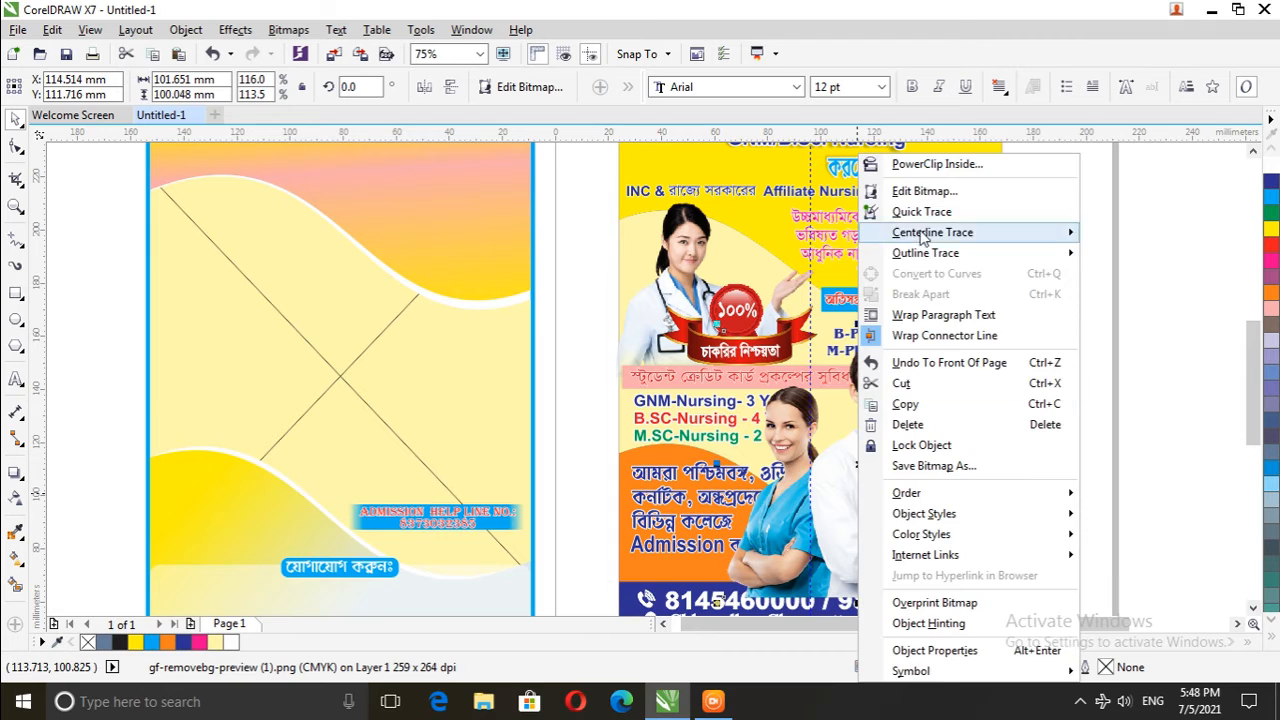
{"action": "left_click", "coordinate": [905, 163]}
{"action": "left_click", "coordinate": [966, 412]}
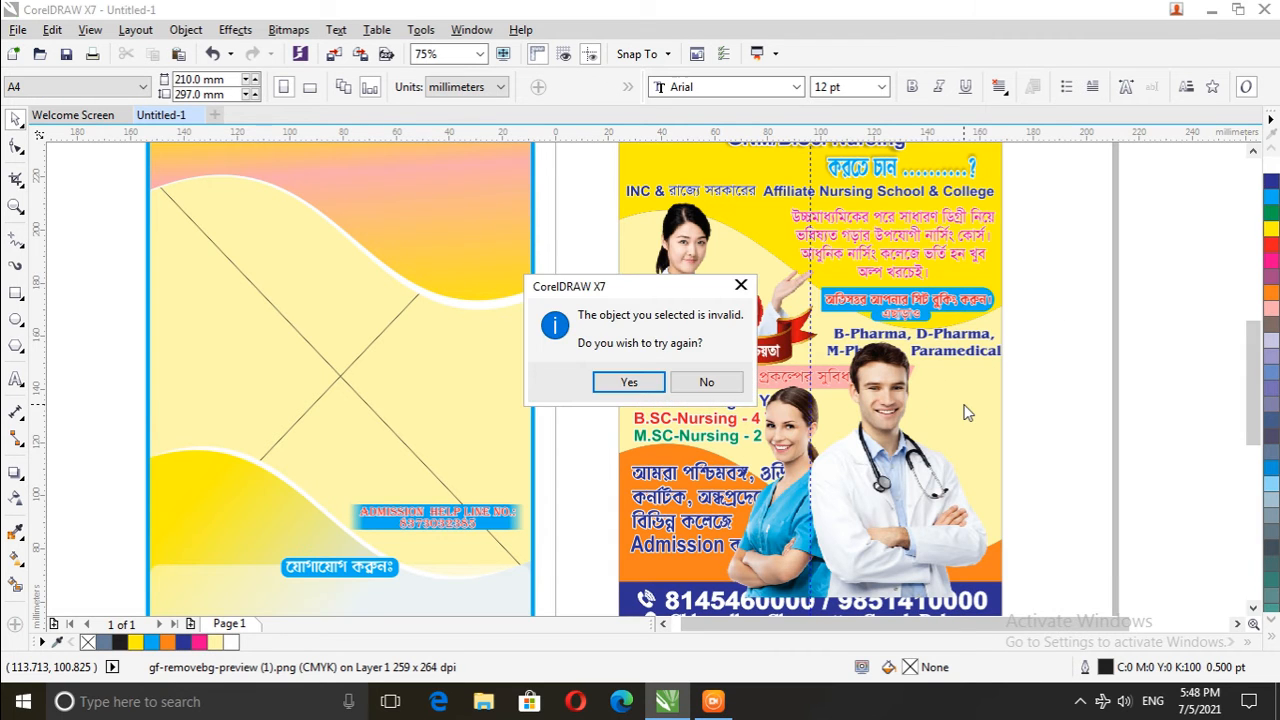
{"action": "left_click", "coordinate": [684, 387]}
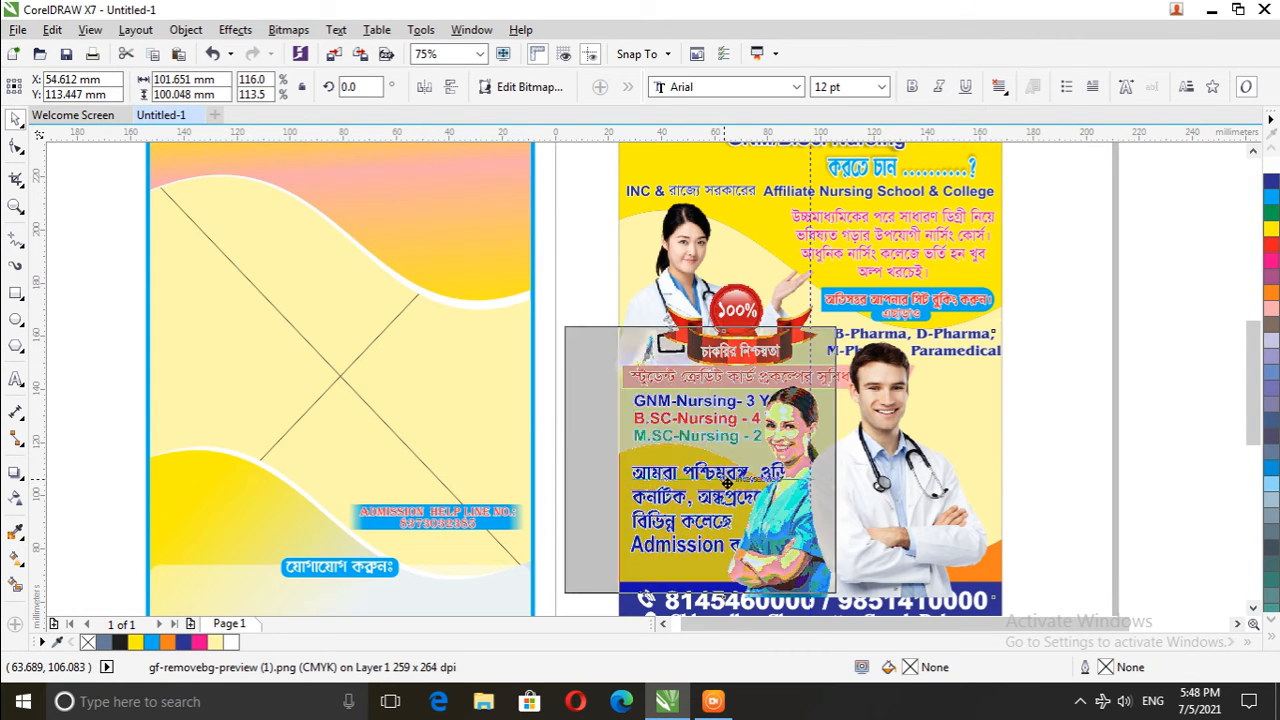
Shift the two-doctor picture away from the free cream area and place it inside the cream wave shape with PowerClip
{"action": "left_click_drag", "start_coordinate": [727, 483], "coordinate": [729, 489]}
{"action": "right_click", "coordinate": [688, 472]}
{"action": "left_click", "coordinate": [734, 163]}
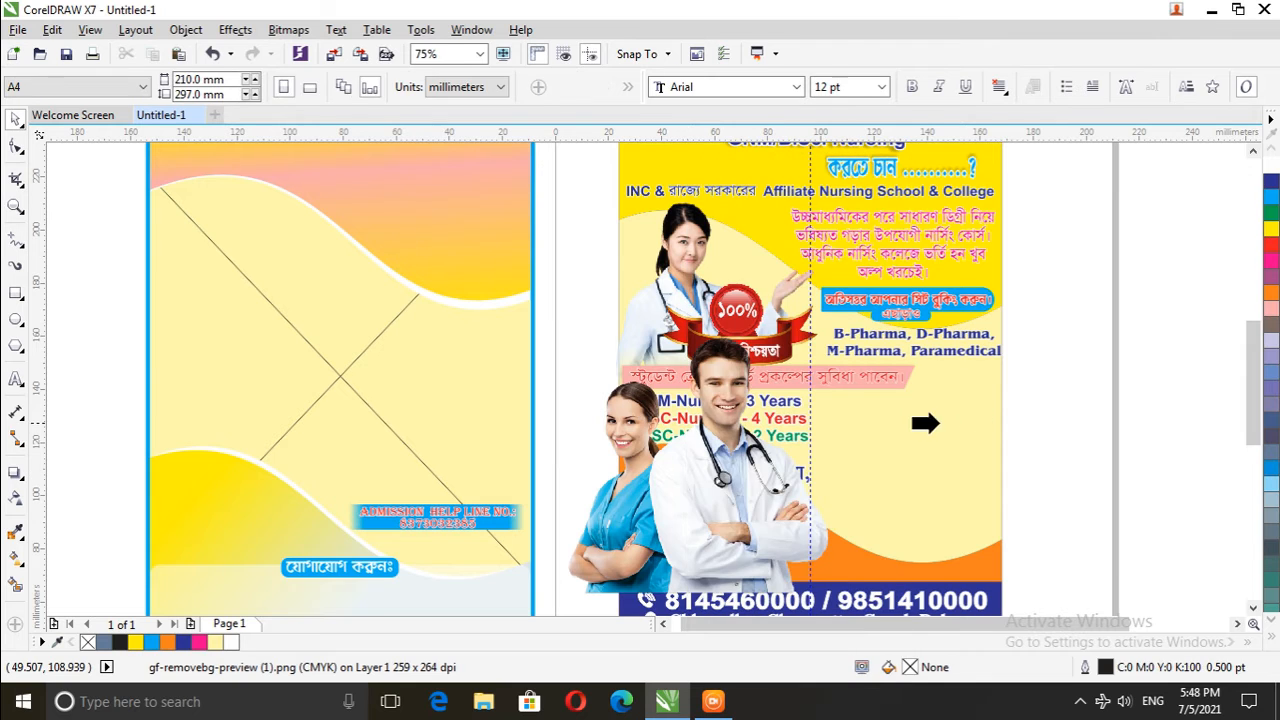
{"action": "left_click", "coordinate": [925, 423]}
Edit the cream wave's PowerClip, position the two-doctor picture beneath the M-Pharma, Paramedical line beside the course texts, and finish editing
{"action": "right_click", "coordinate": [926, 423]}
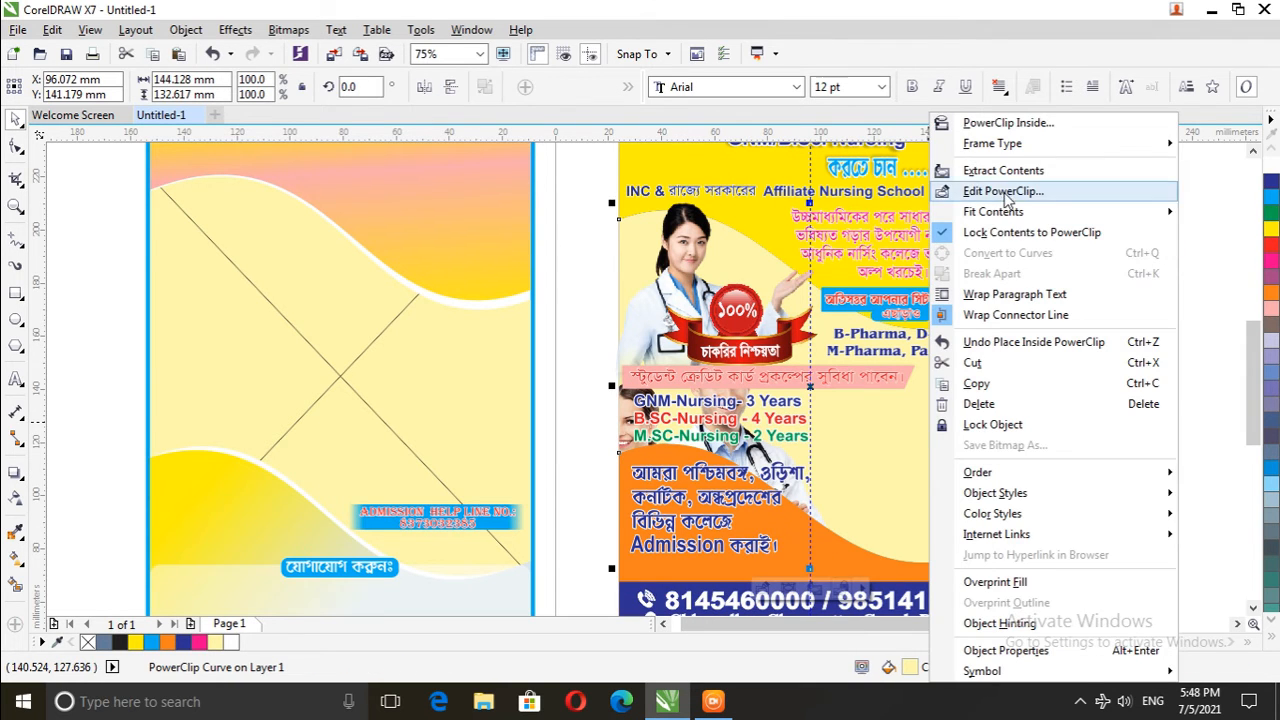
{"action": "left_click", "coordinate": [1004, 191]}
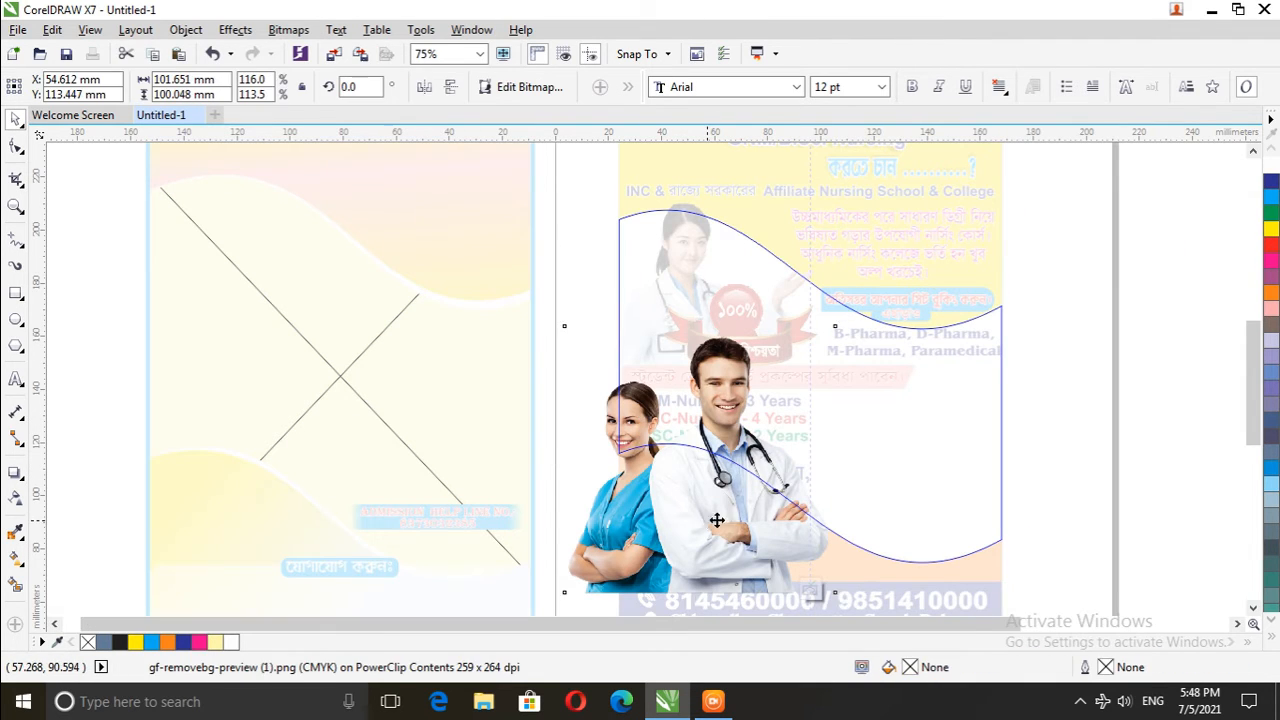
{"action": "left_click_drag", "start_coordinate": [717, 520], "coordinate": [930, 496]}
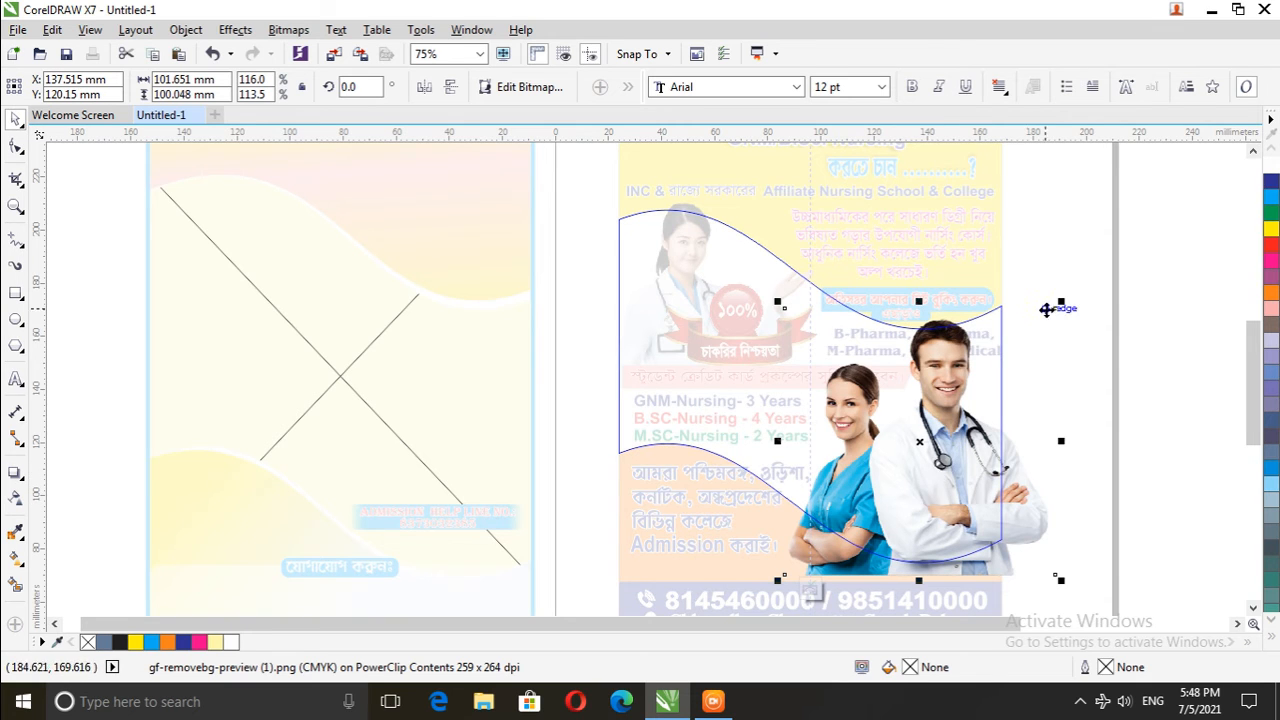
{"action": "left_click_drag", "start_coordinate": [943, 440], "coordinate": [940, 484]}
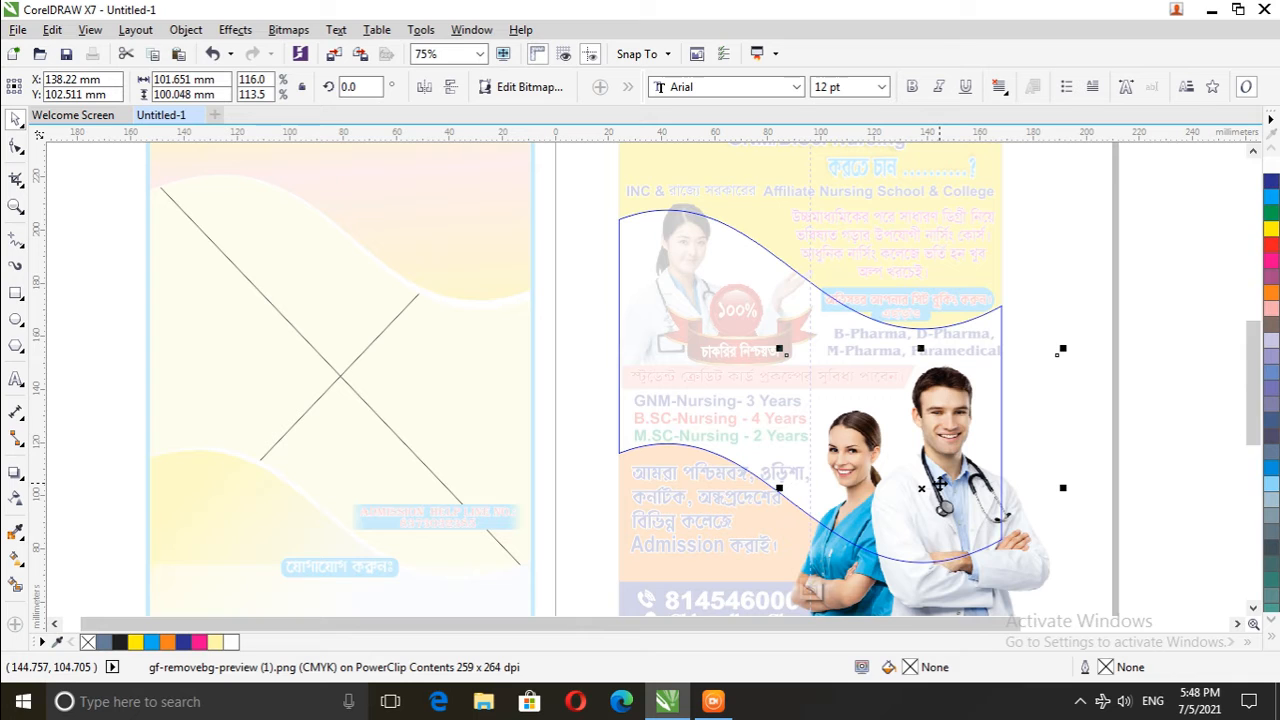
{"action": "left_click", "coordinate": [940, 483]}
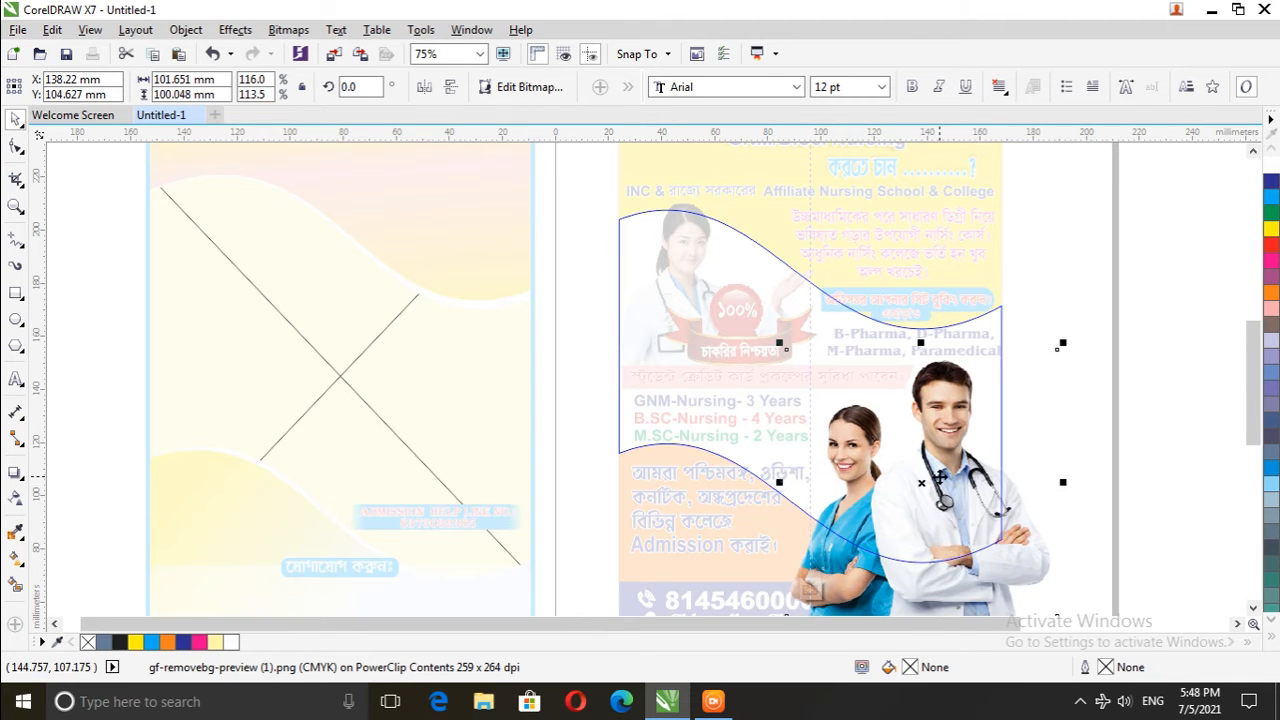
{"action": "right_click", "coordinate": [940, 483]}
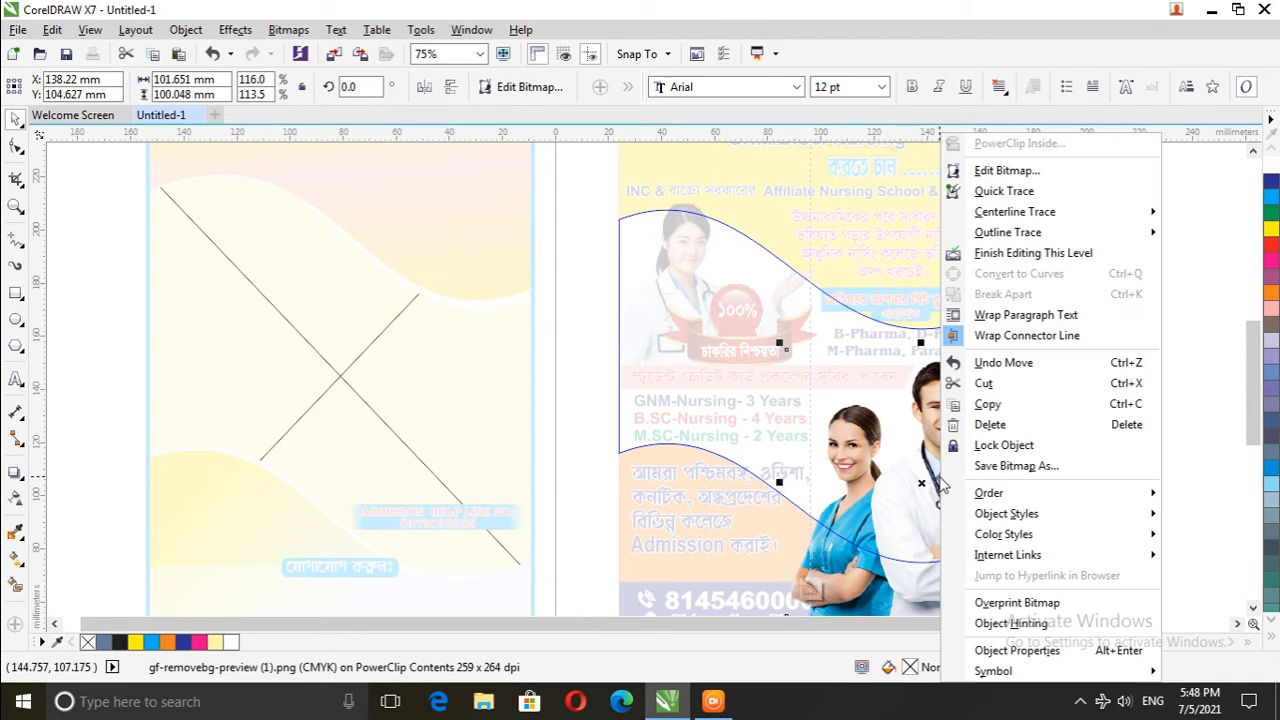
{"action": "left_click", "coordinate": [1020, 253]}
{"action": "scroll", "coordinate": [586, 358], "scroll_direction": "down", "scroll_amount": 2}
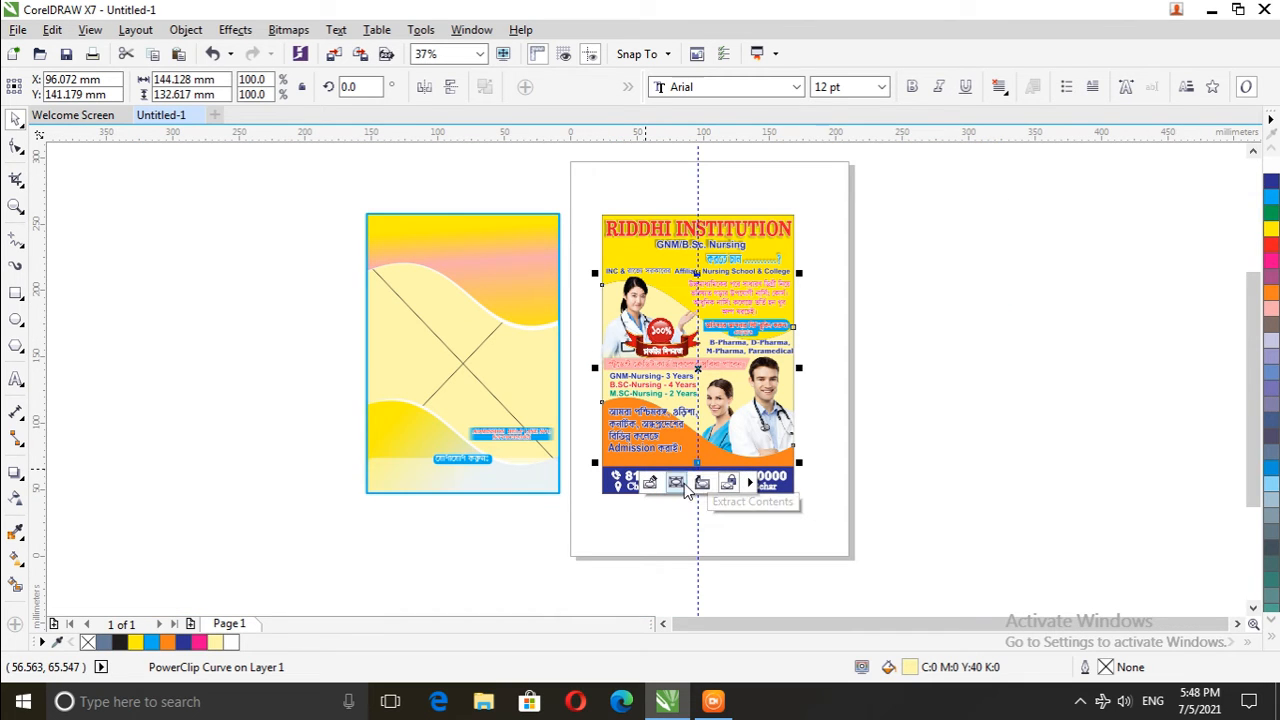
{"action": "left_click", "coordinate": [641, 519]}
{"action": "scroll", "coordinate": [641, 515], "scroll_direction": "up", "scroll_amount": 2}
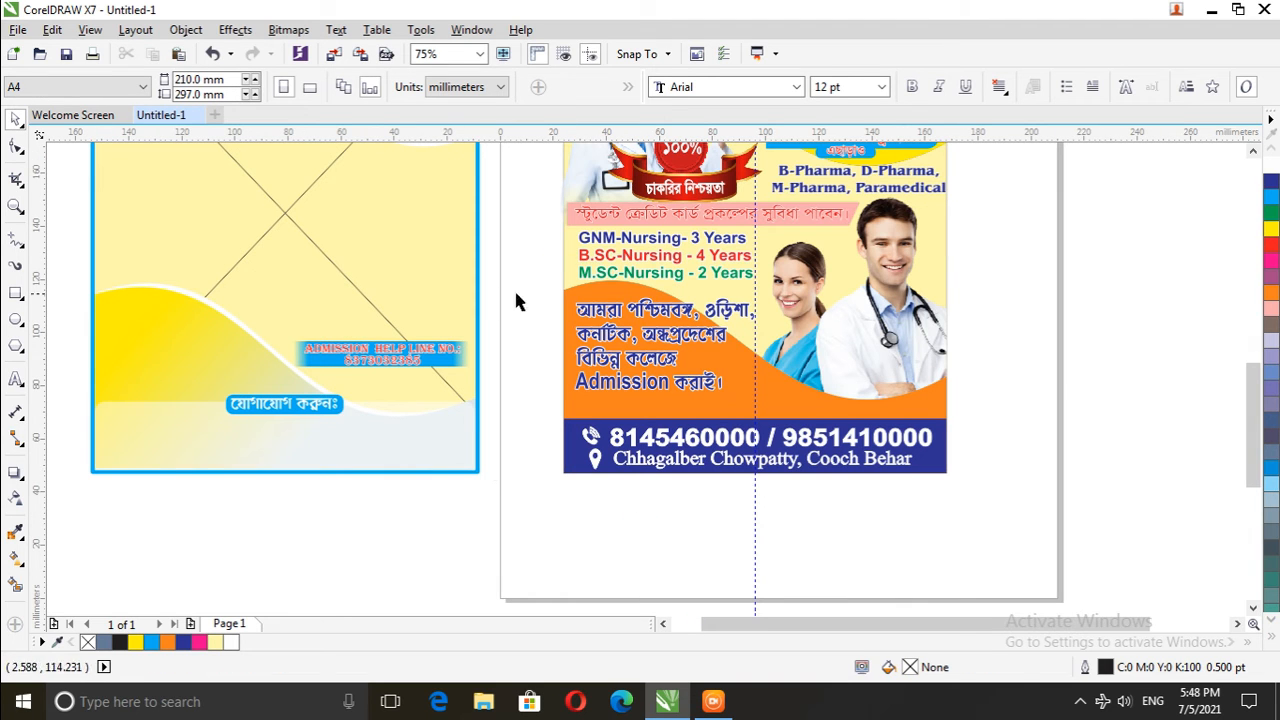
{"action": "left_click_drag", "start_coordinate": [531, 314], "coordinate": [271, 400]}
{"action": "left_click", "coordinate": [412, 478]}
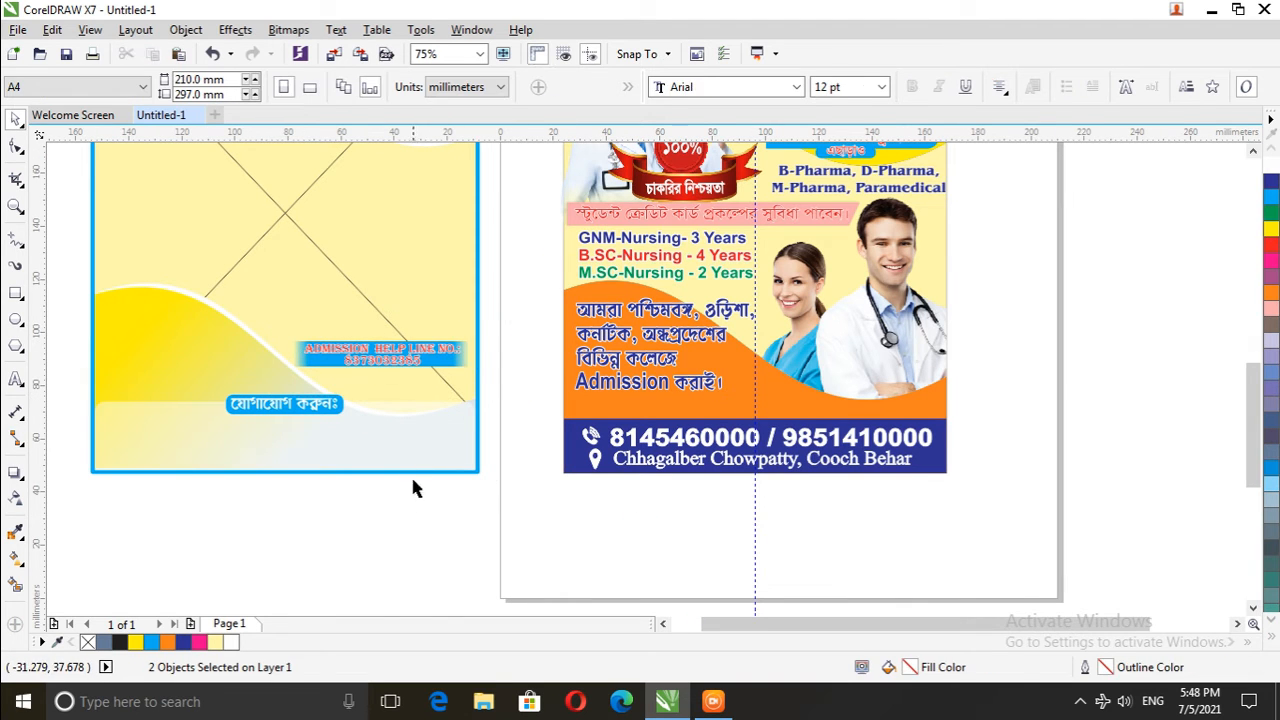
Replace the last digits of the reference flyer's admission help line number with zeros
{"action": "left_click", "coordinate": [410, 353]}
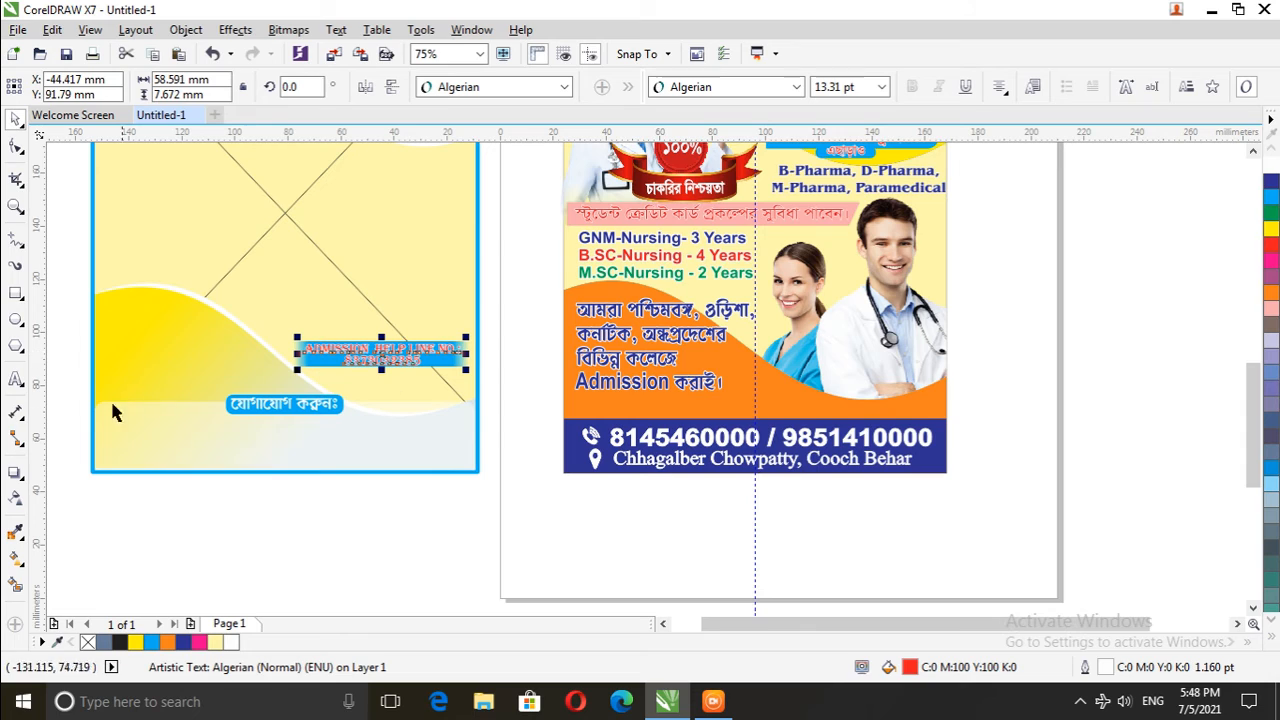
{"action": "left_click", "coordinate": [16, 379]}
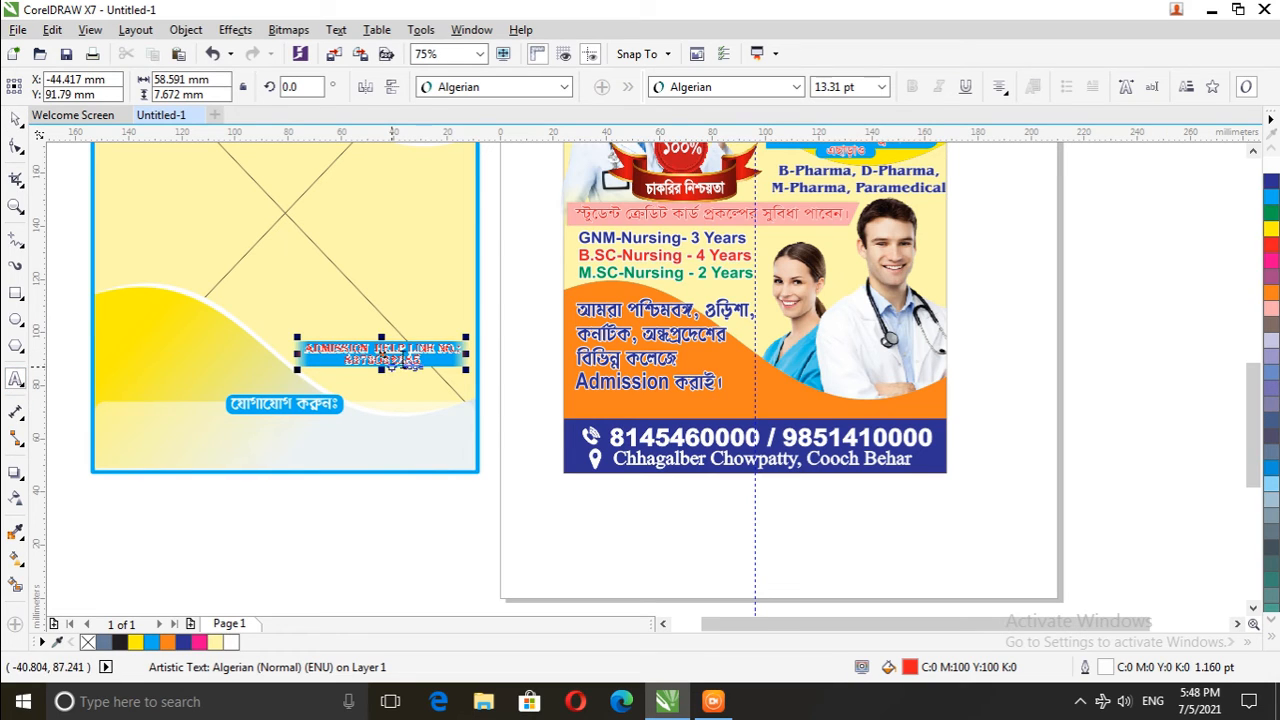
{"action": "left_click", "coordinate": [426, 358]}
{"action": "key", "text": "shift+Left"}
{"action": "key", "text": "shift+Left"}
{"action": "key", "text": "shift+Left"}
{"action": "key", "text": "shift+Left"}
{"action": "key", "text": "shift+Left"}
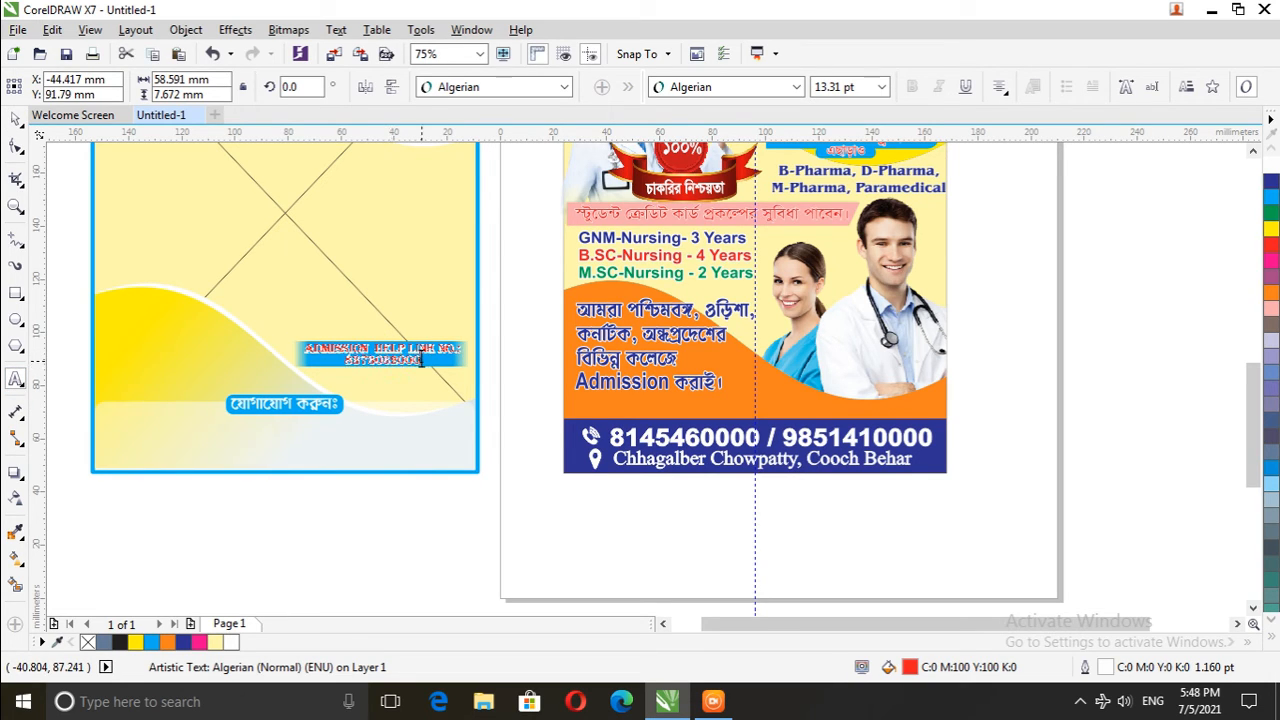
{"action": "key", "text": "ctrl+space"}
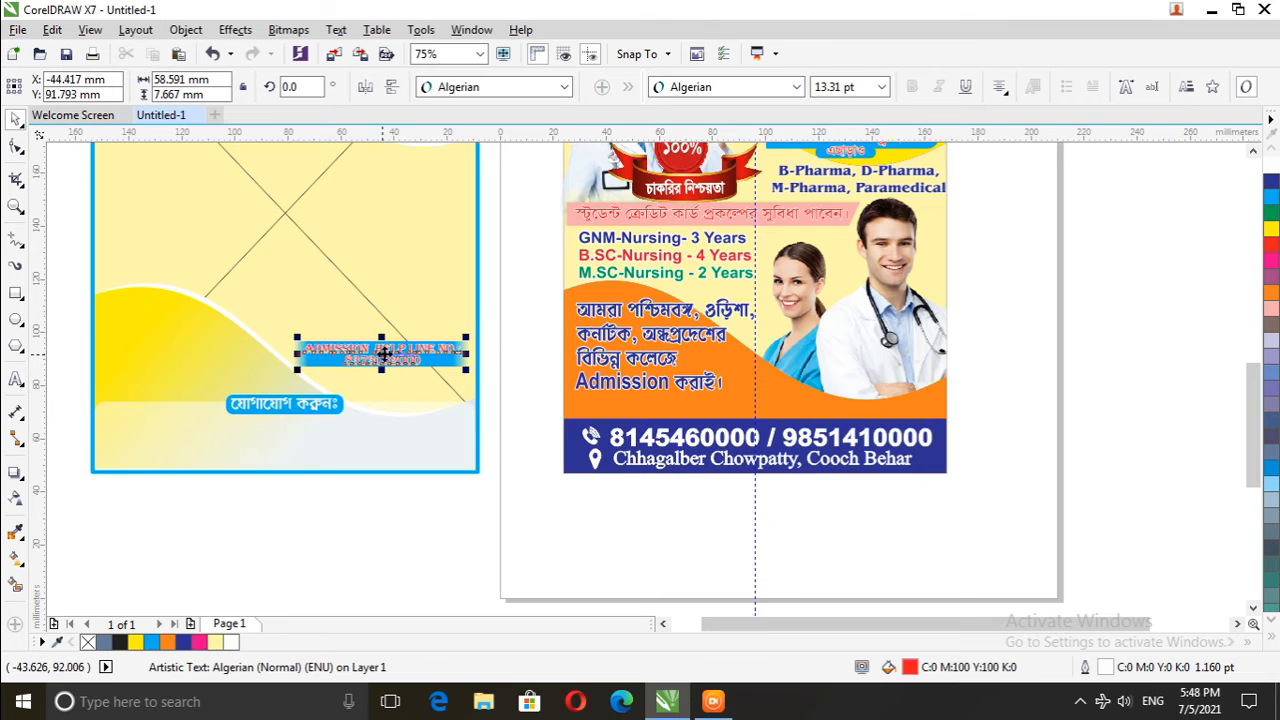
Move the admission help line text with its blue background onto the new flyer, beneath the two-doctor picture and above the phone strip
{"action": "left_click_drag", "start_coordinate": [515, 302], "coordinate": [245, 400]}
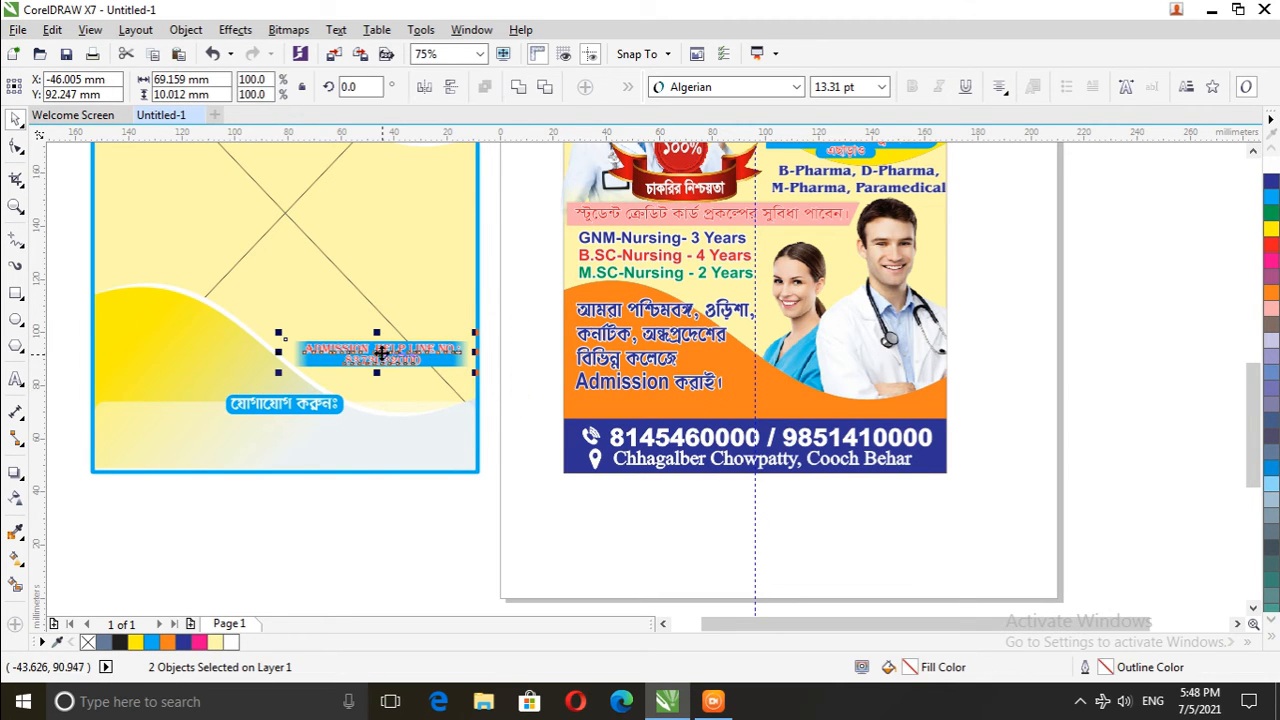
{"action": "left_click_drag", "start_coordinate": [380, 350], "coordinate": [848, 396]}
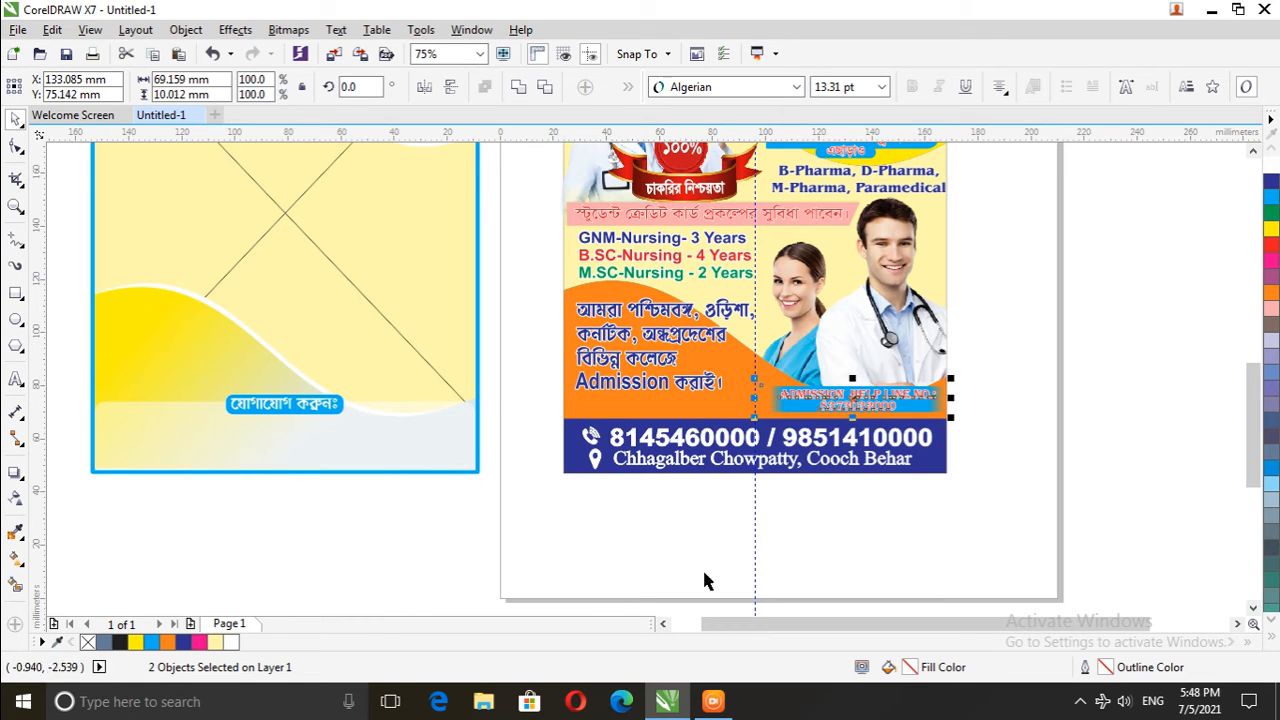
{"action": "left_click_drag", "start_coordinate": [851, 407], "coordinate": [848, 403]}
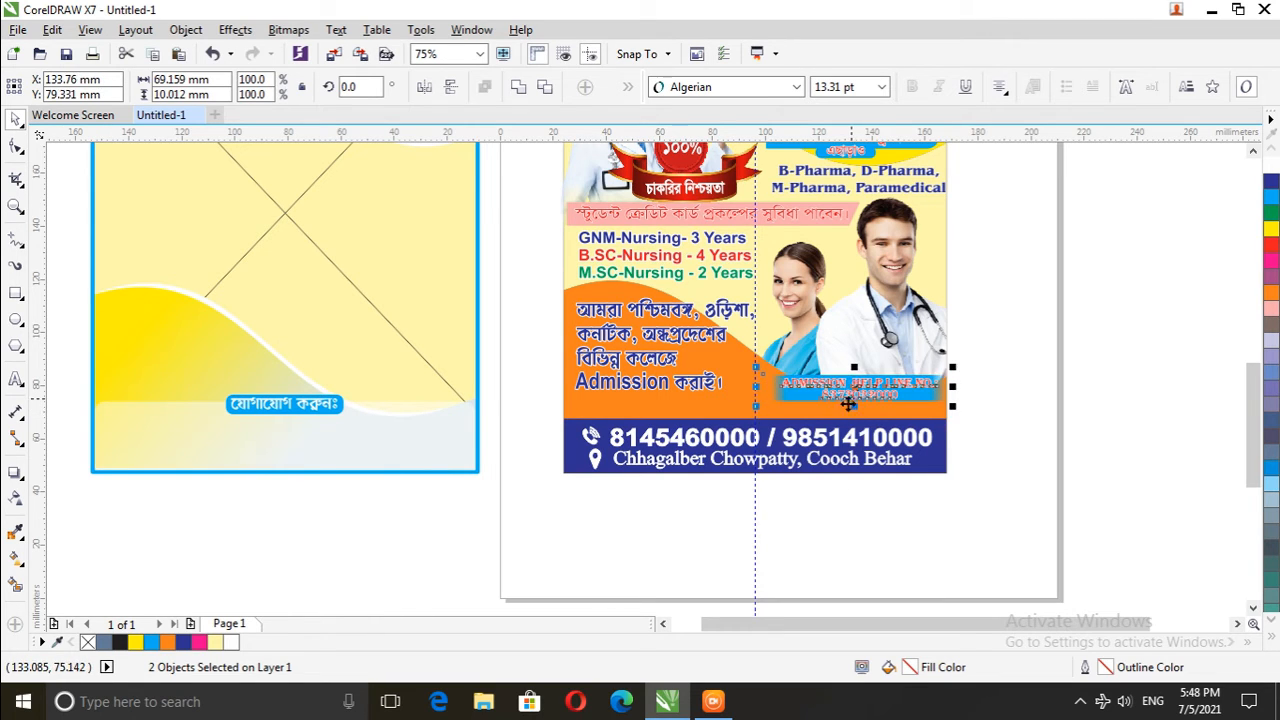
{"action": "left_click", "coordinate": [979, 492]}
Move the যোগাযোগ করুনঃ label with its blue box onto the new flyer, centred just above the phone strip
{"action": "left_click", "coordinate": [285, 406]}
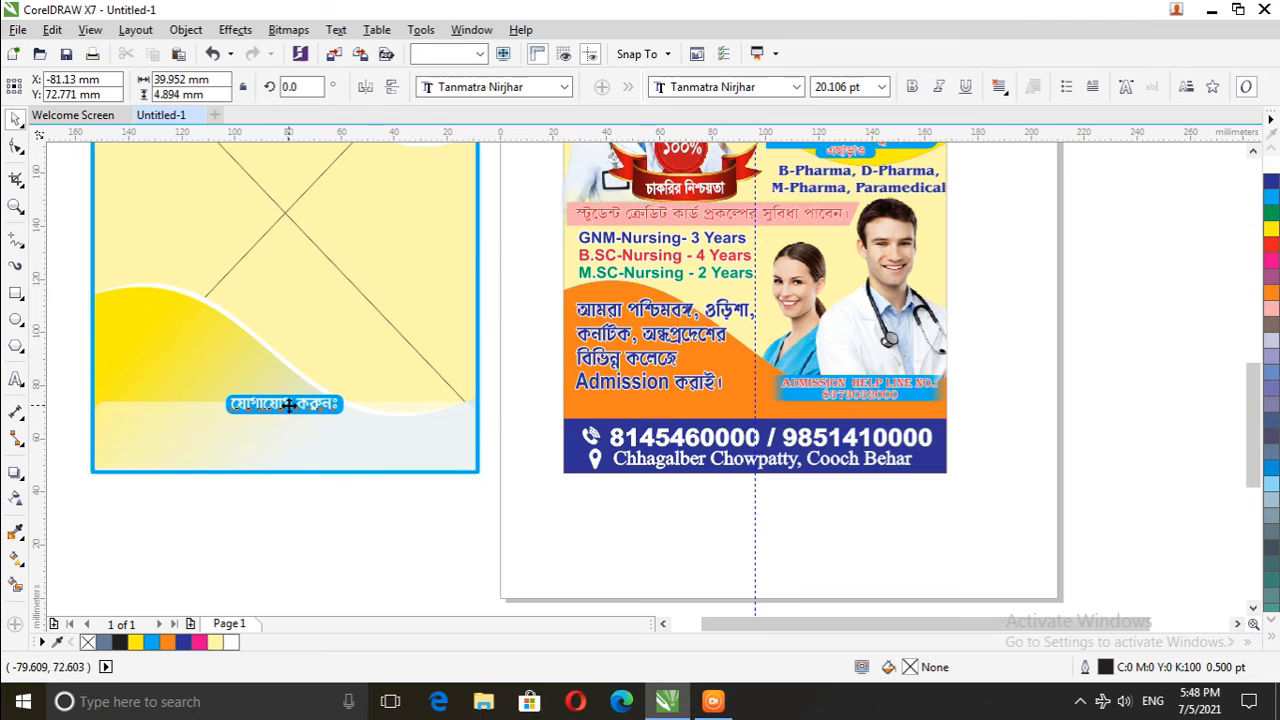
{"action": "left_click_drag", "start_coordinate": [535, 376], "coordinate": [221, 438]}
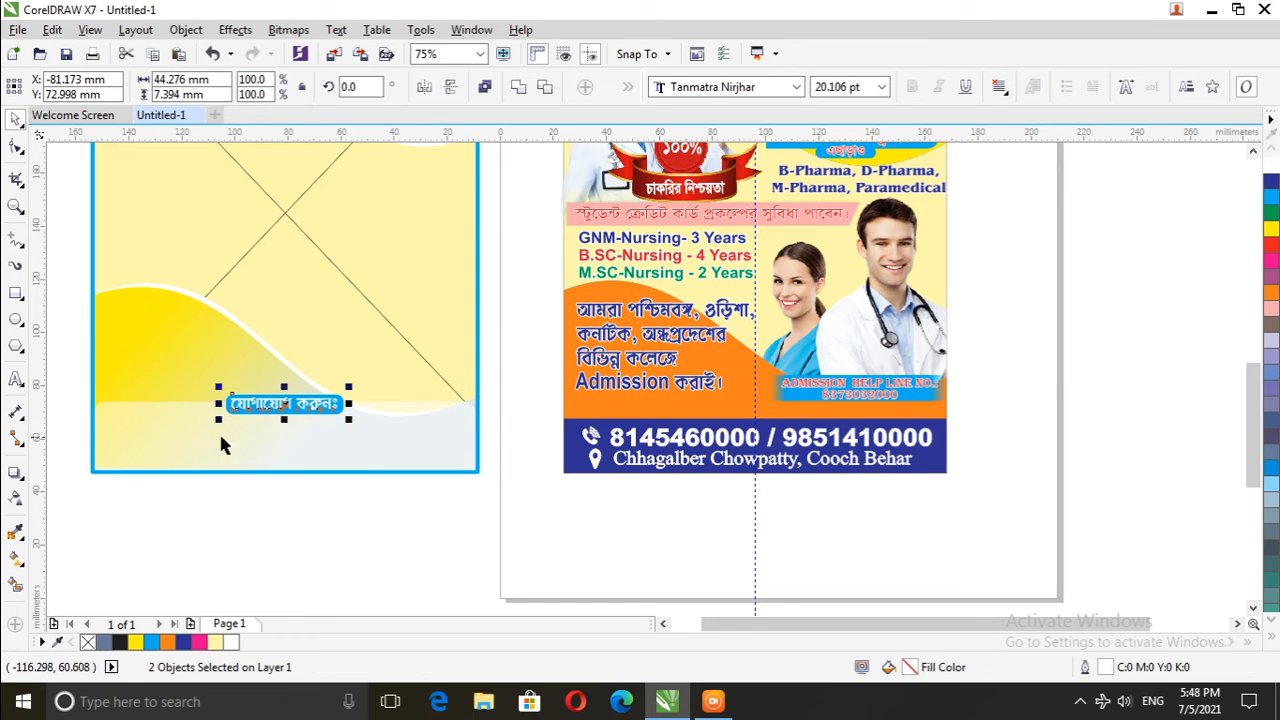
{"action": "left_click_drag", "start_coordinate": [285, 406], "coordinate": [752, 409]}
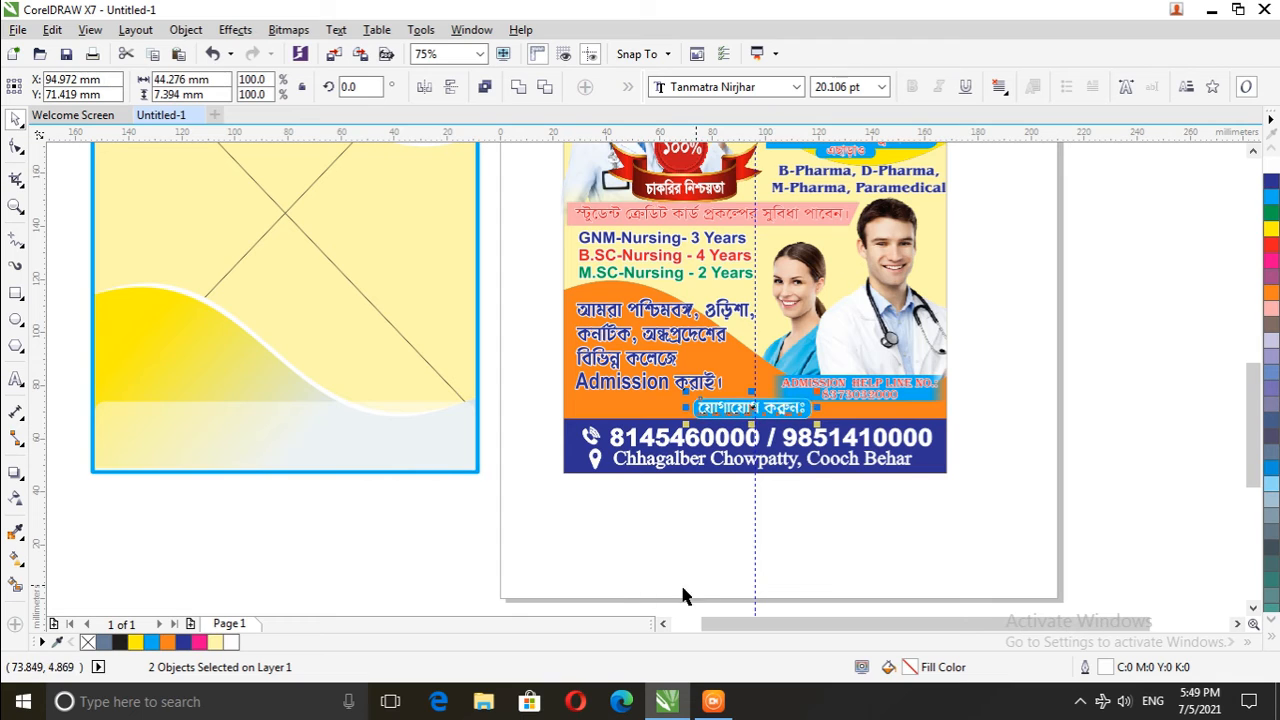
{"action": "left_click", "coordinate": [658, 568]}
Apply a linear fountain fill to the new flyer's yellow top shape, running diagonally from beside the GNM/B.Sc. Nursing line to the Bengali paragraph
{"action": "scroll", "coordinate": [677, 572], "scroll_direction": "down", "scroll_amount": 1}
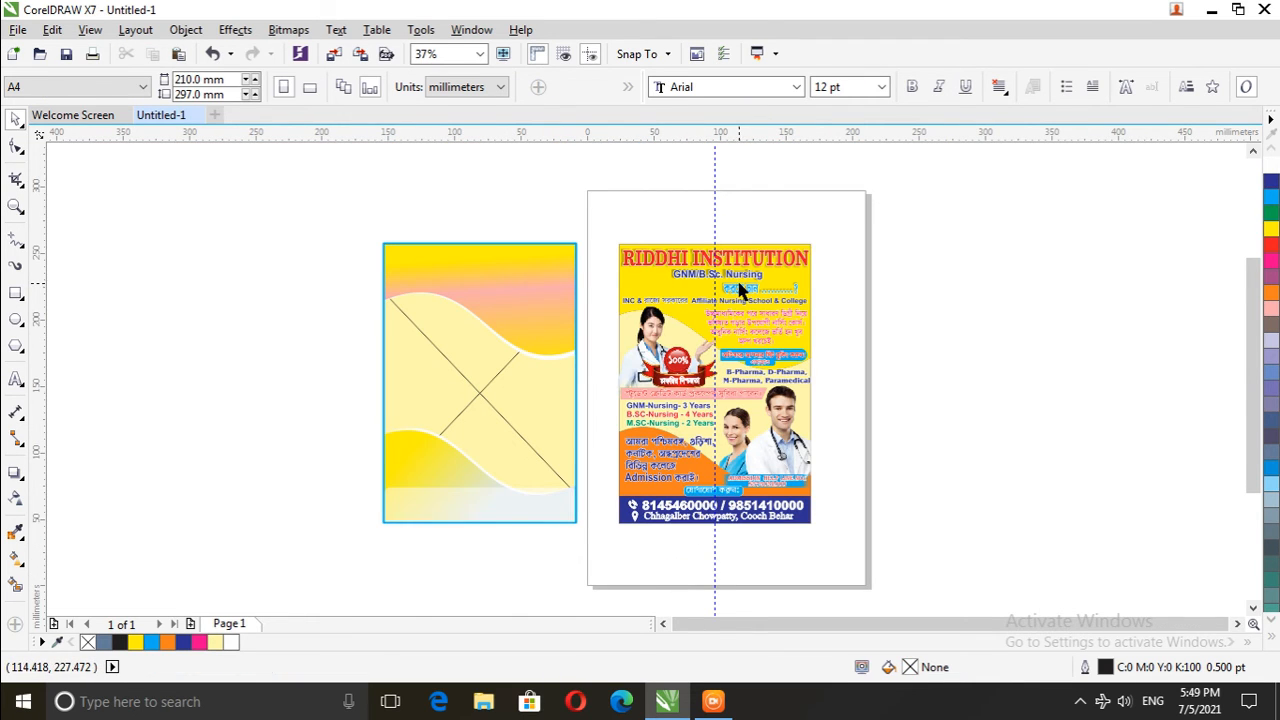
{"action": "scroll", "coordinate": [740, 290], "scroll_direction": "up", "scroll_amount": 1}
{"action": "left_click", "coordinate": [557, 272]}
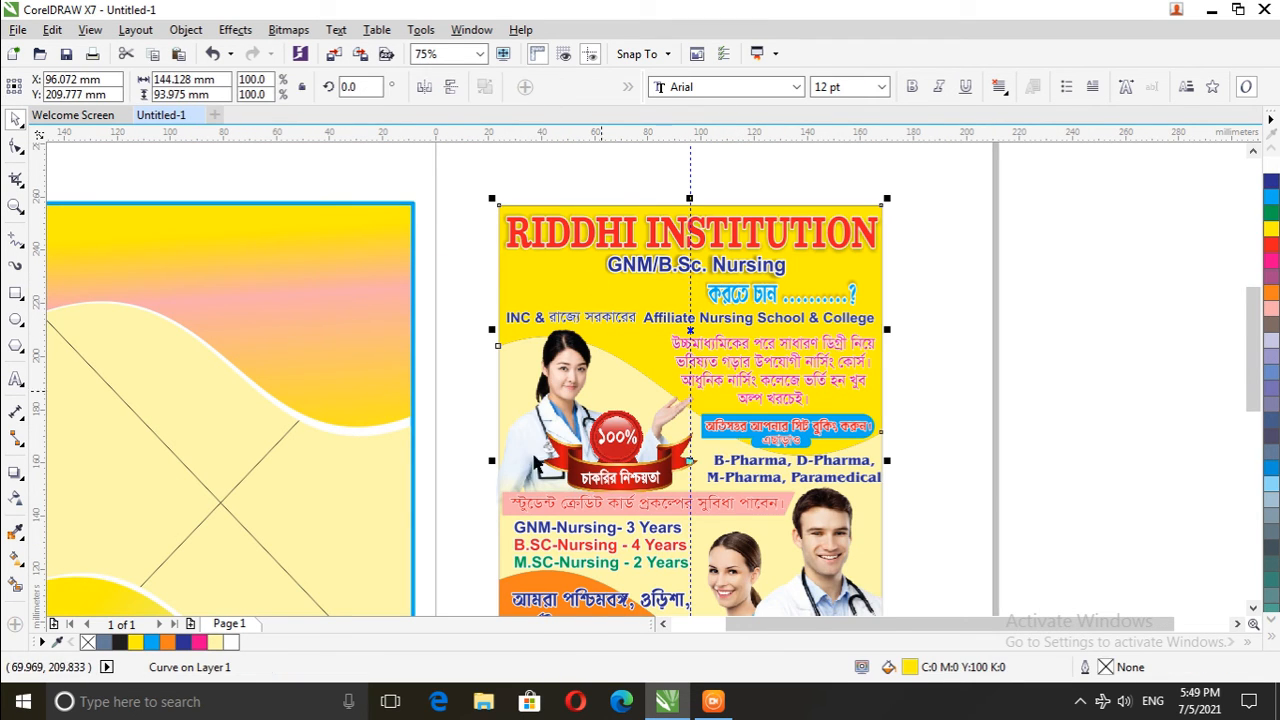
{"action": "left_click", "coordinate": [14, 565]}
{"action": "left_click", "coordinate": [557, 270]}
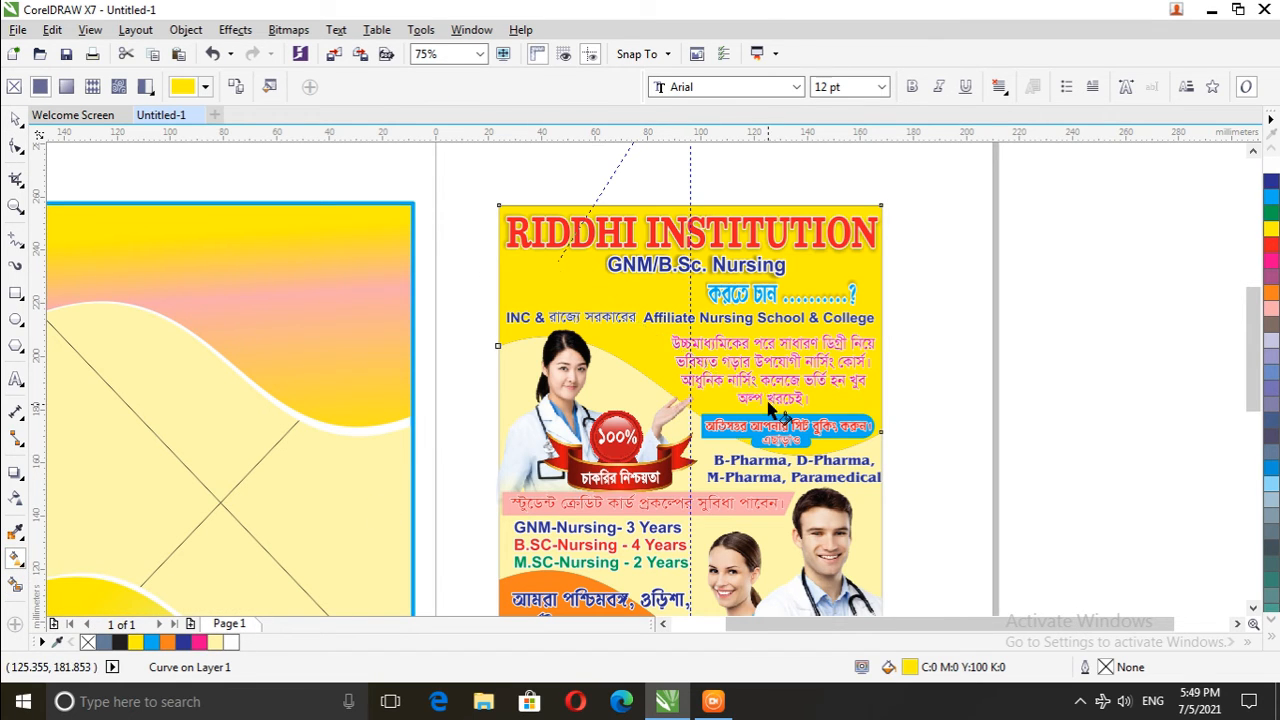
{"action": "left_click_drag", "start_coordinate": [770, 410], "coordinate": [767, 403]}
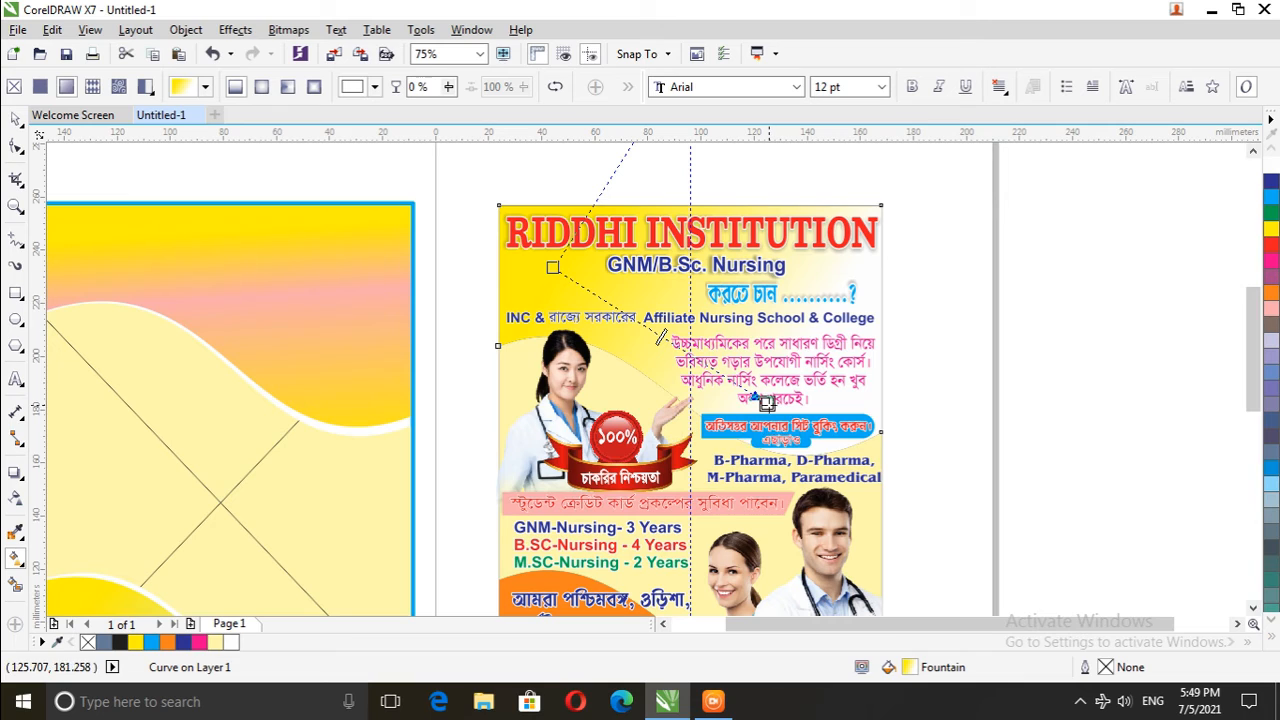
Open the colour settings of the top shape's gradient end node and switch the colour model to CMYK
{"action": "left_click", "coordinate": [674, 431]}
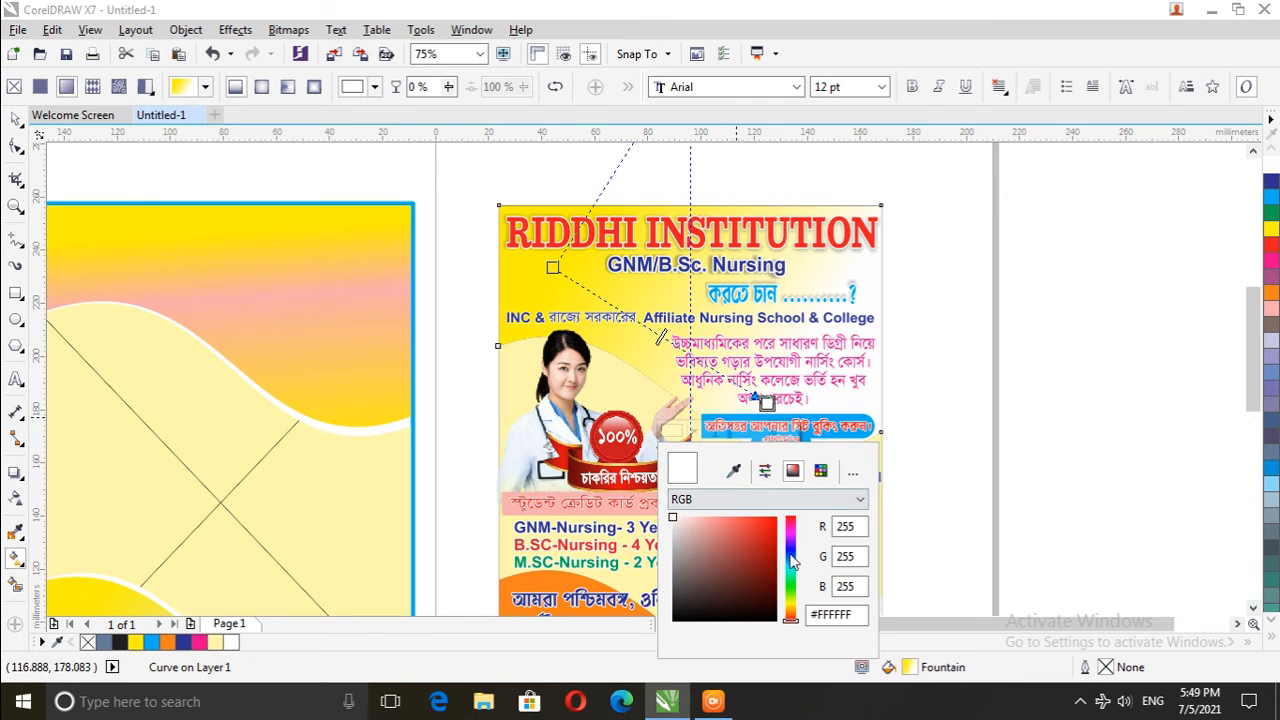
{"action": "left_click", "coordinate": [734, 500]}
{"action": "left_click", "coordinate": [745, 517]}
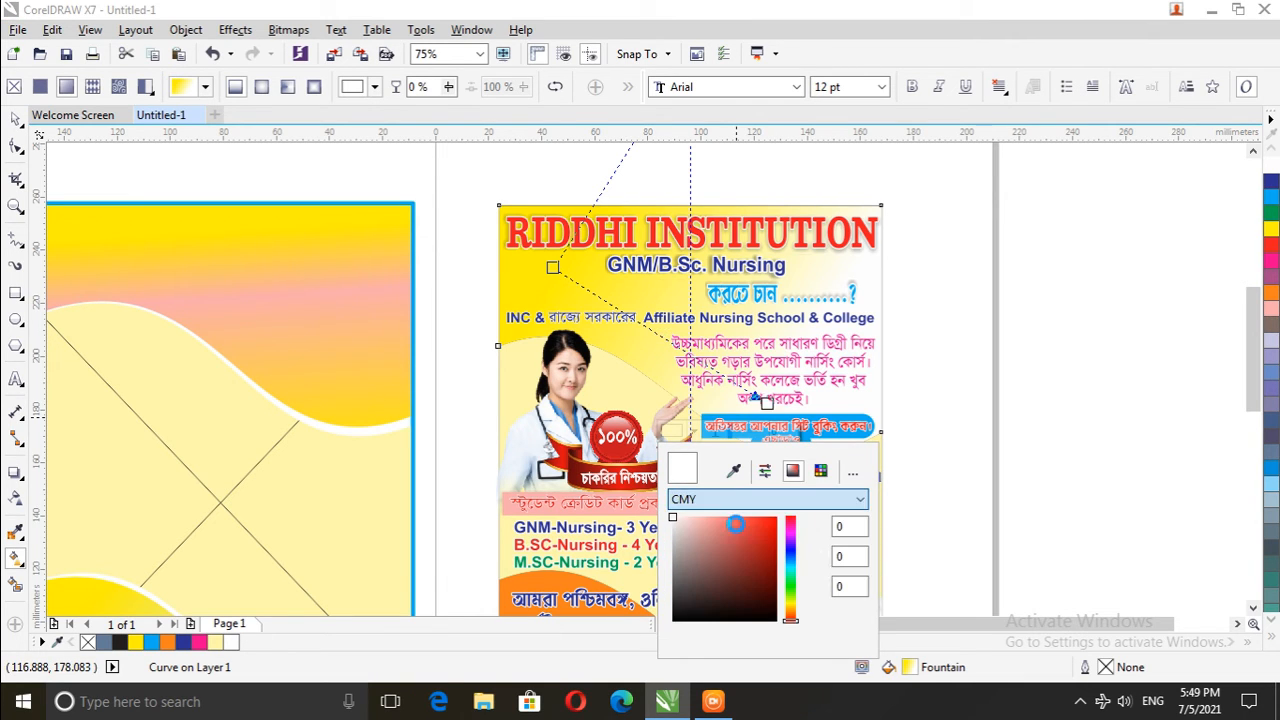
{"action": "left_click", "coordinate": [750, 500]}
{"action": "left_click", "coordinate": [757, 530]}
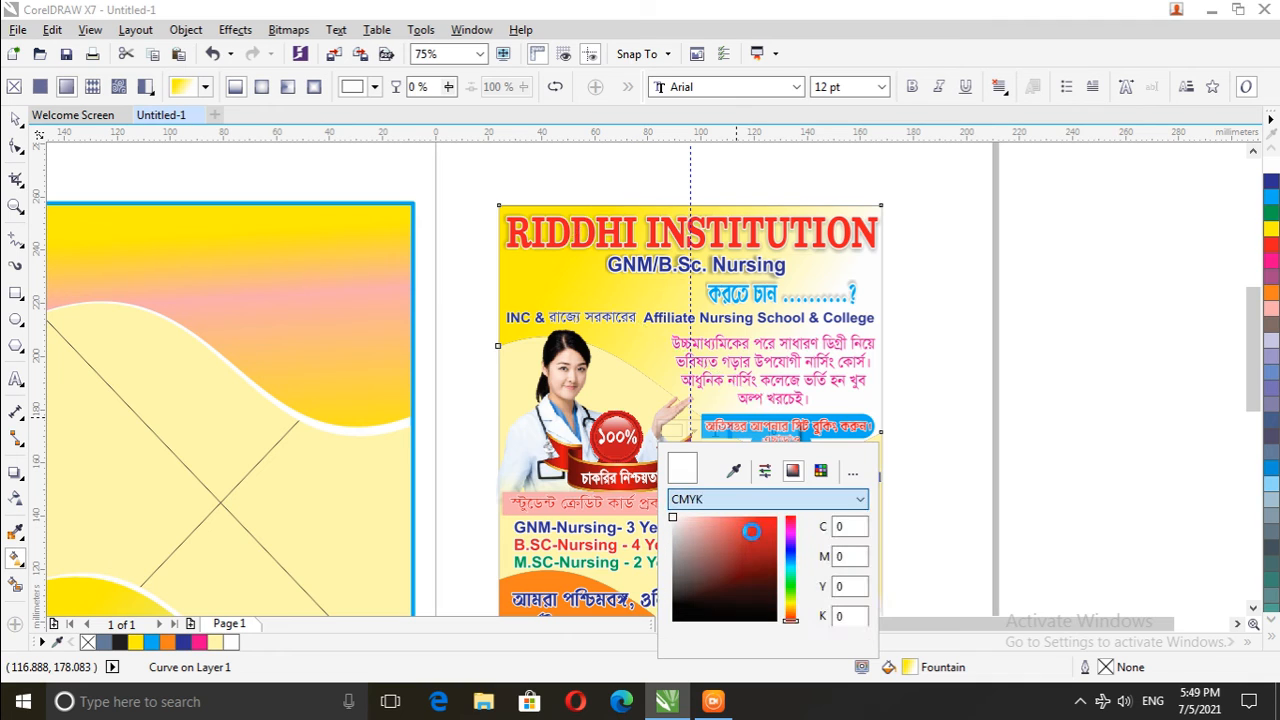
Try purple, green, teal and blue as the end colour of the top shape's gradient
{"action": "left_click", "coordinate": [791, 531]}
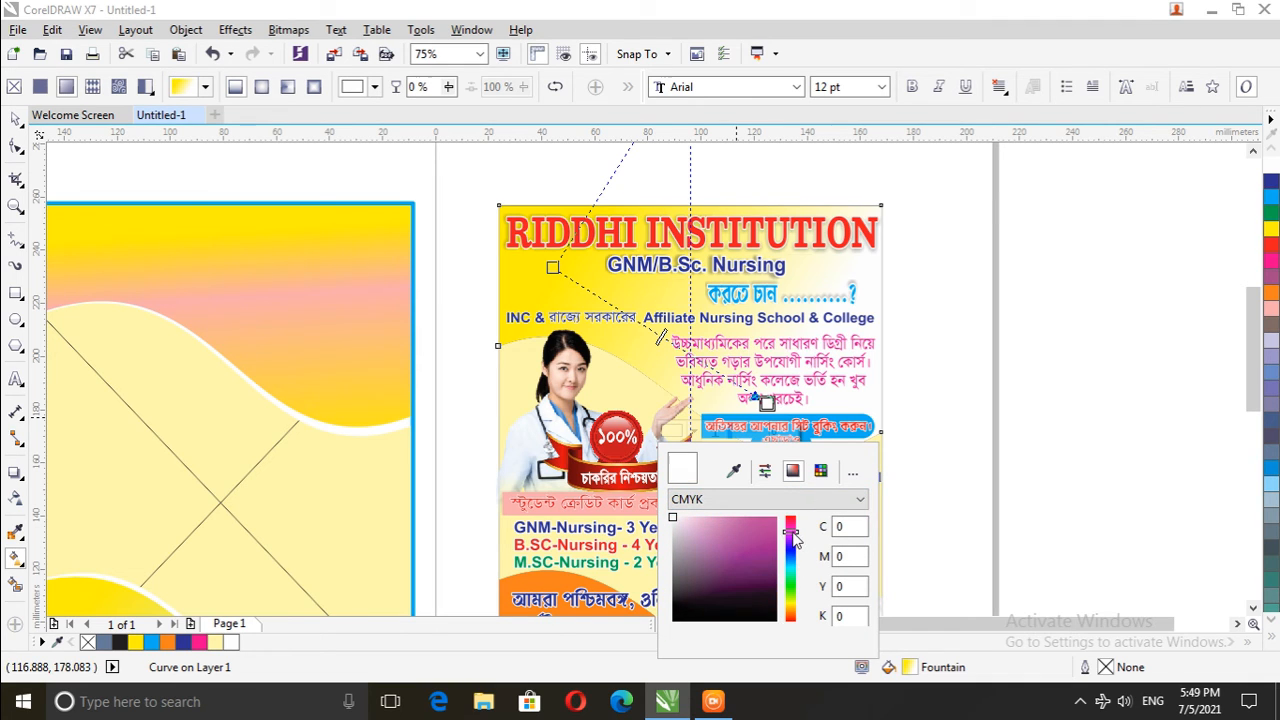
{"action": "left_click", "coordinate": [765, 541]}
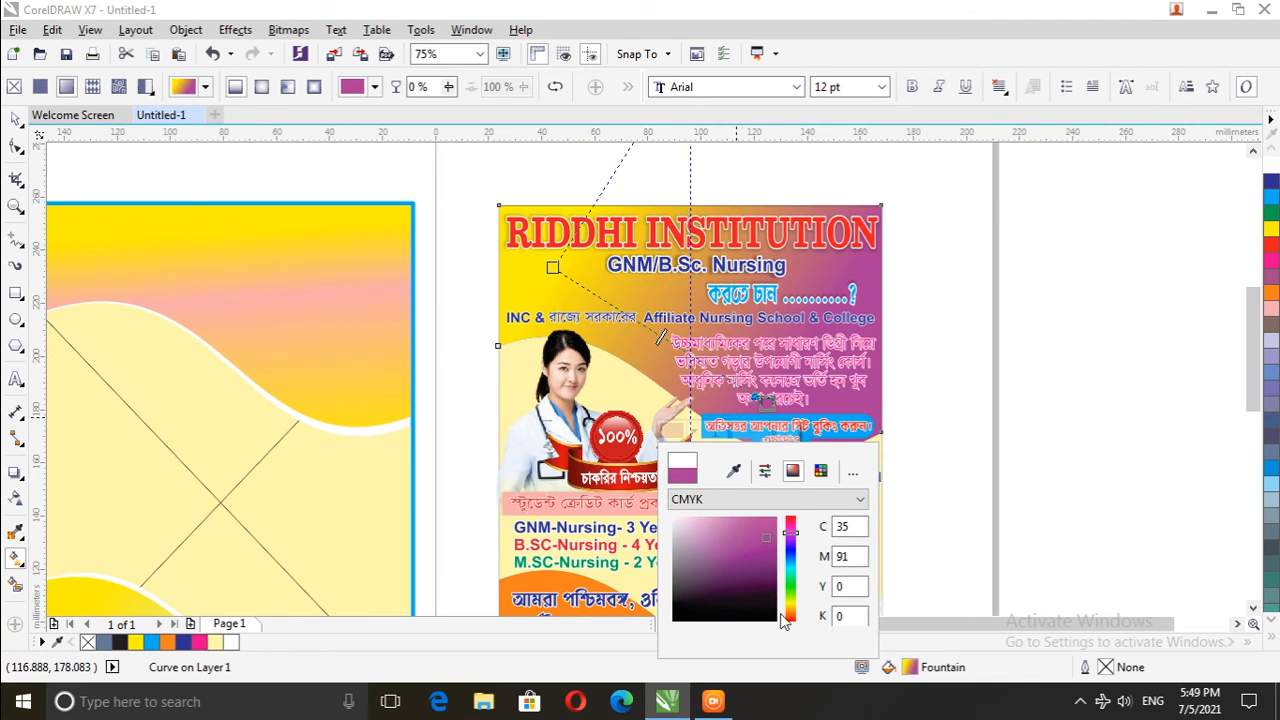
{"action": "left_click", "coordinate": [790, 588]}
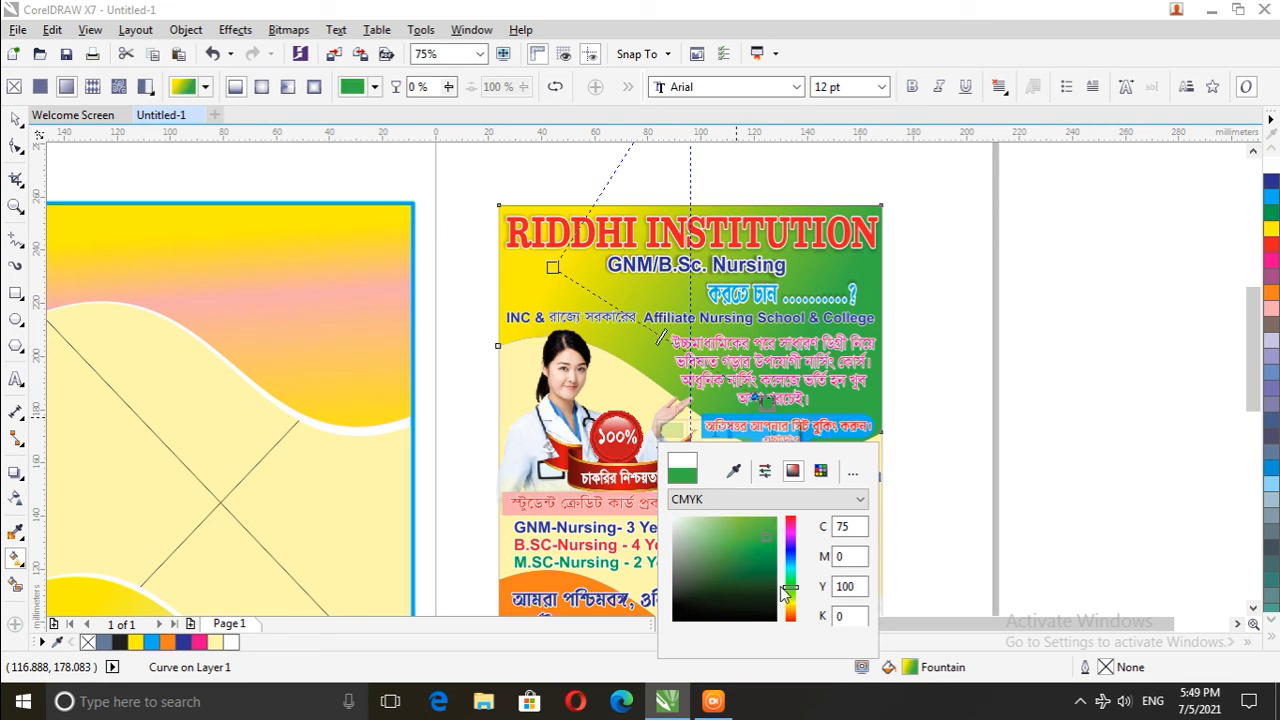
{"action": "left_click", "coordinate": [790, 571]}
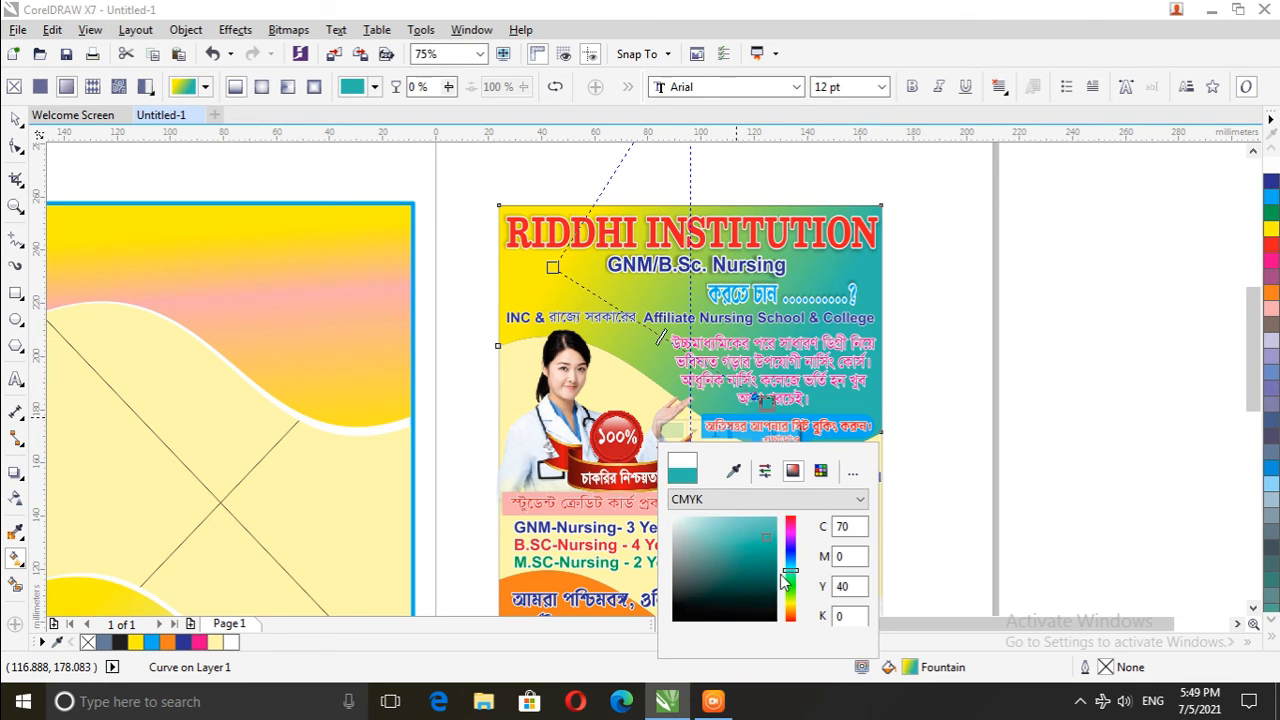
{"action": "left_click", "coordinate": [790, 558]}
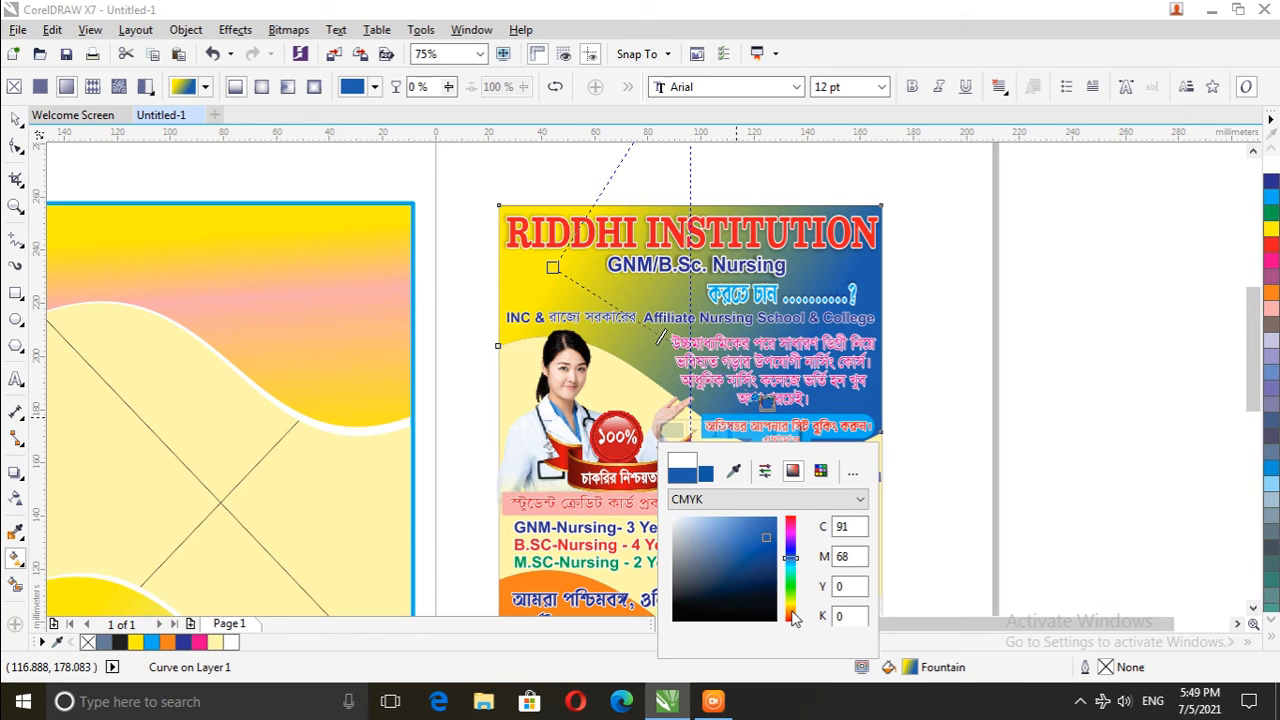
Set the end colour of the top shape's gradient to a light orange
{"action": "left_click", "coordinate": [790, 611]}
{"action": "left_click_drag", "start_coordinate": [767, 540], "coordinate": [727, 526]}
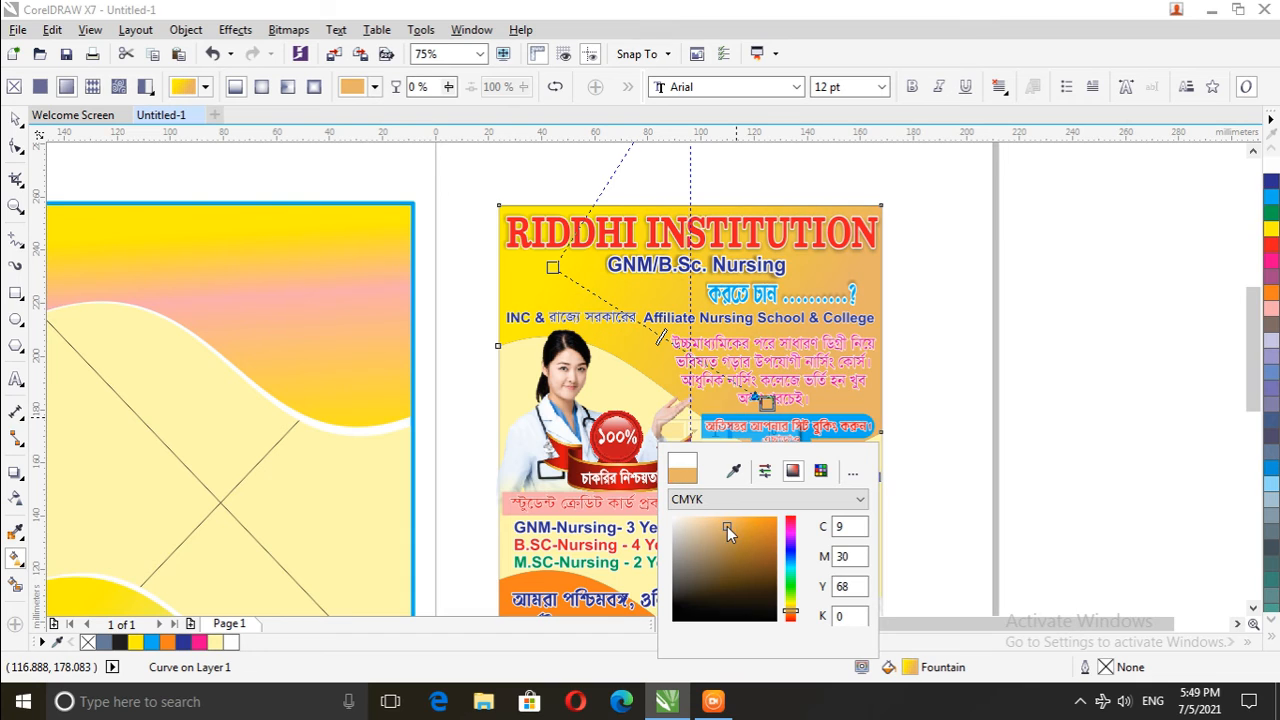
{"action": "left_click", "coordinate": [958, 479]}
Apply a linear fountain fill to the orange bottom wave, running diagonally from its upper crest down to the phone strip
{"action": "scroll", "coordinate": [745, 390], "scroll_direction": "down", "scroll_amount": 2}
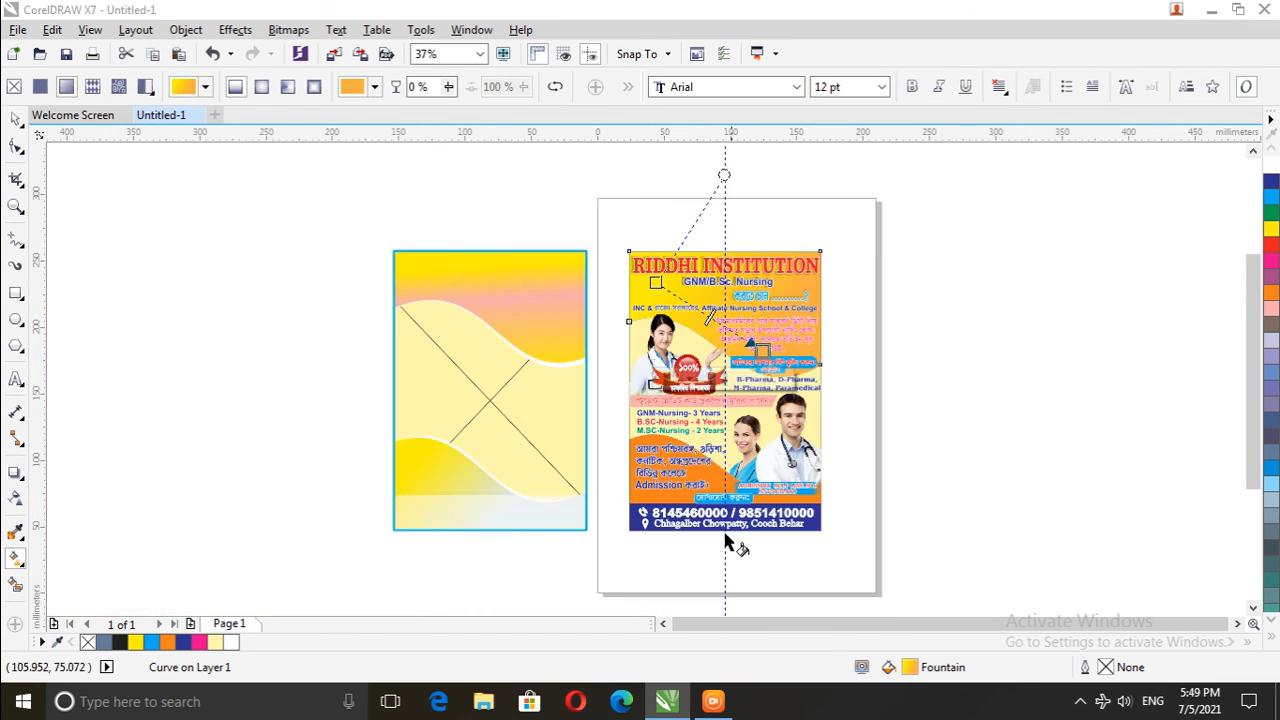
{"action": "scroll", "coordinate": [727, 512], "scroll_direction": "up", "scroll_amount": 2}
{"action": "left_click", "coordinate": [705, 454]}
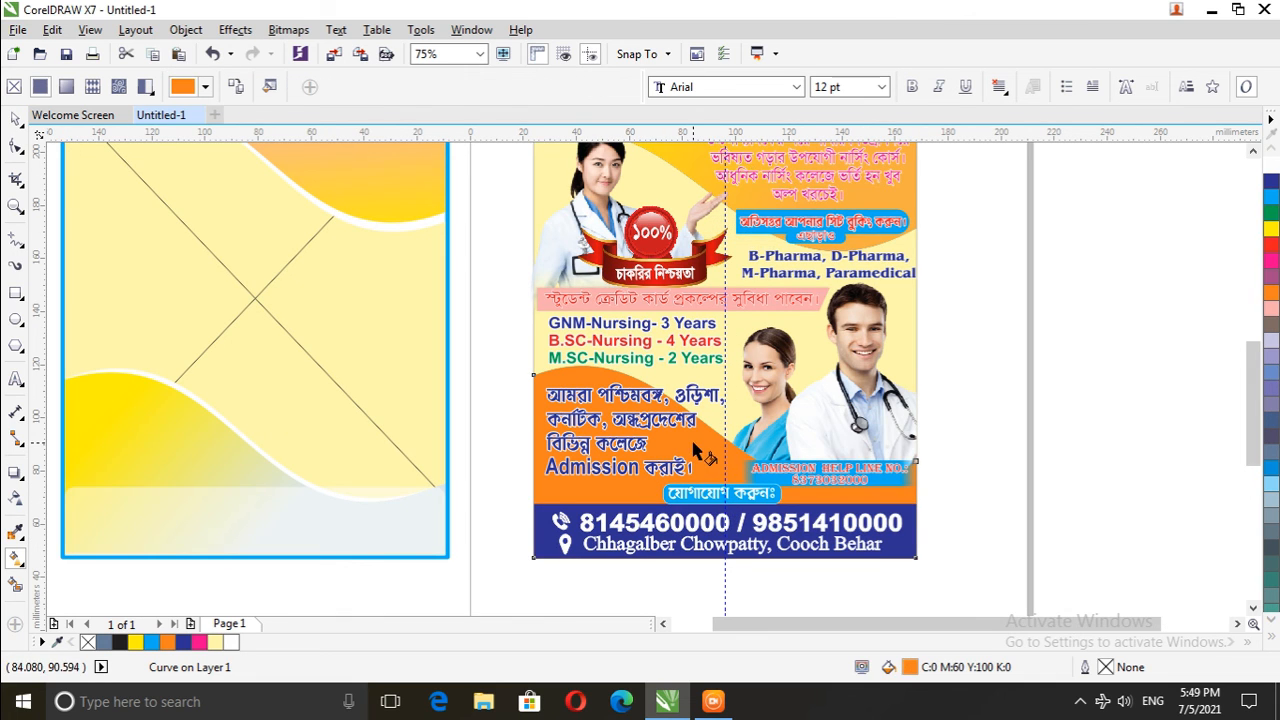
{"action": "left_click_drag", "start_coordinate": [558, 380], "coordinate": [853, 521]}
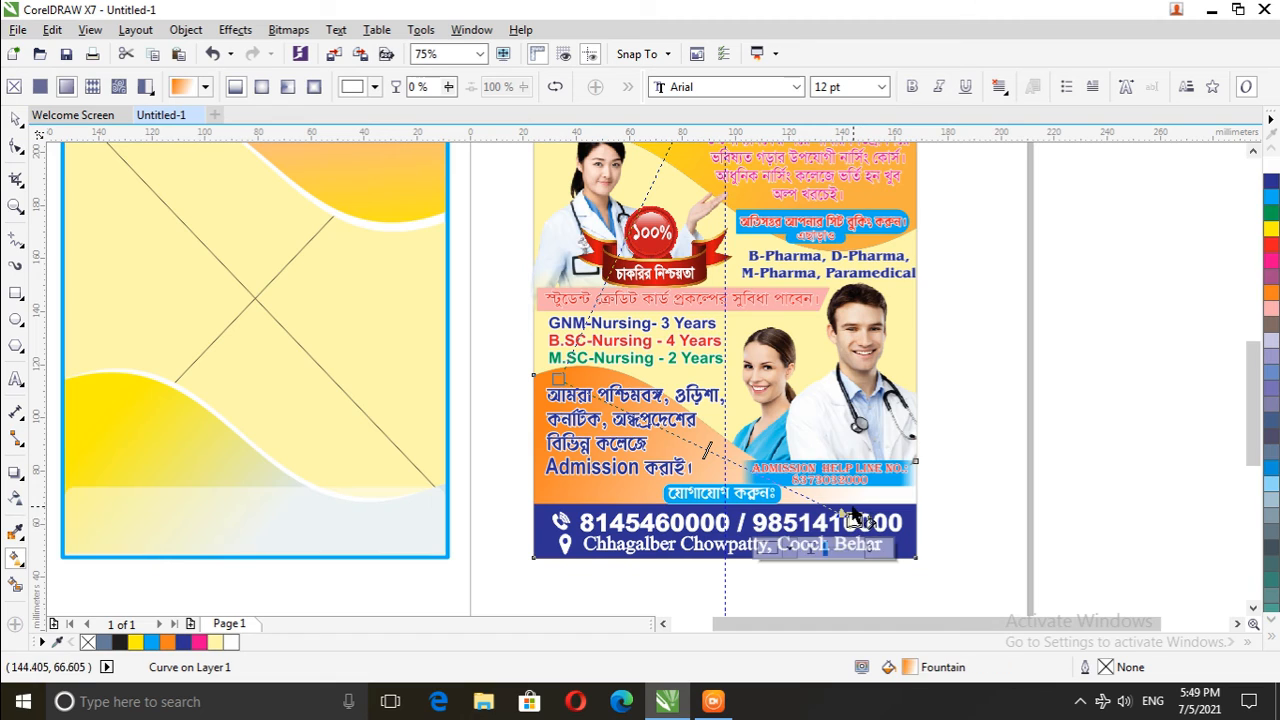
Set the end colour of the bottom wave's gradient to a light green using the CMYK colour model
{"action": "left_click", "coordinate": [766, 547]}
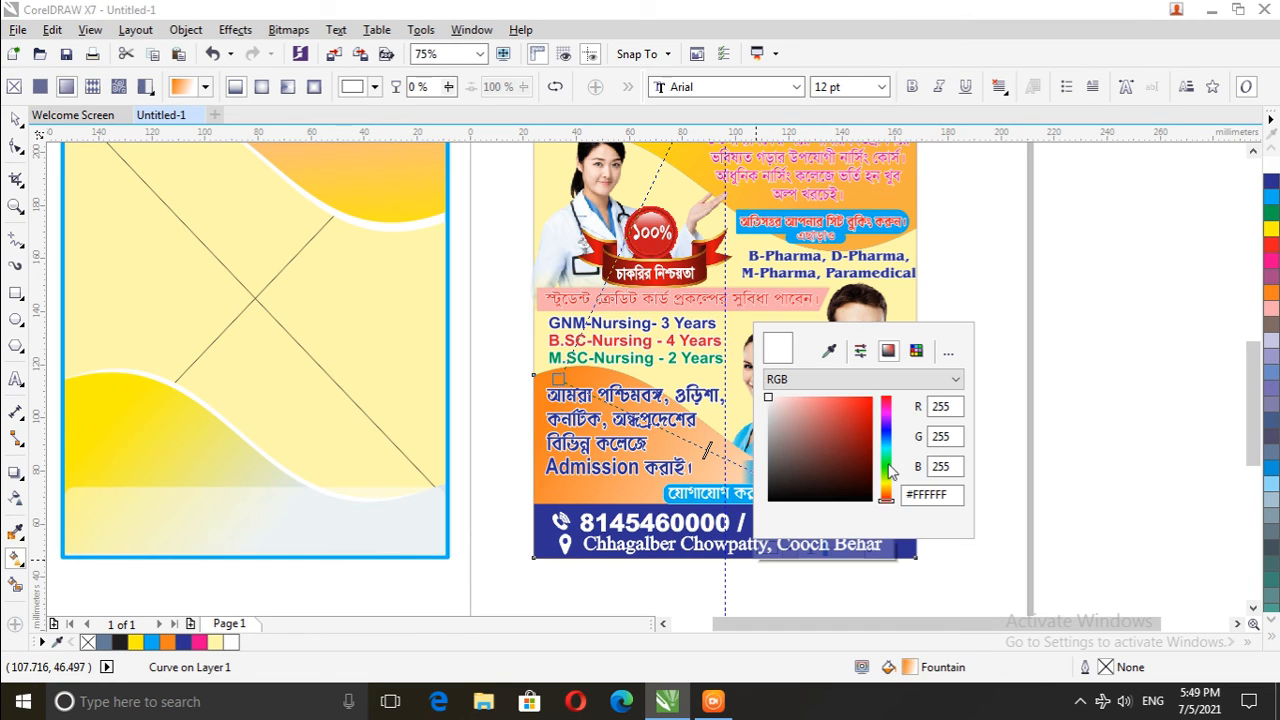
{"action": "left_click", "coordinate": [886, 471]}
{"action": "left_click", "coordinate": [834, 381]}
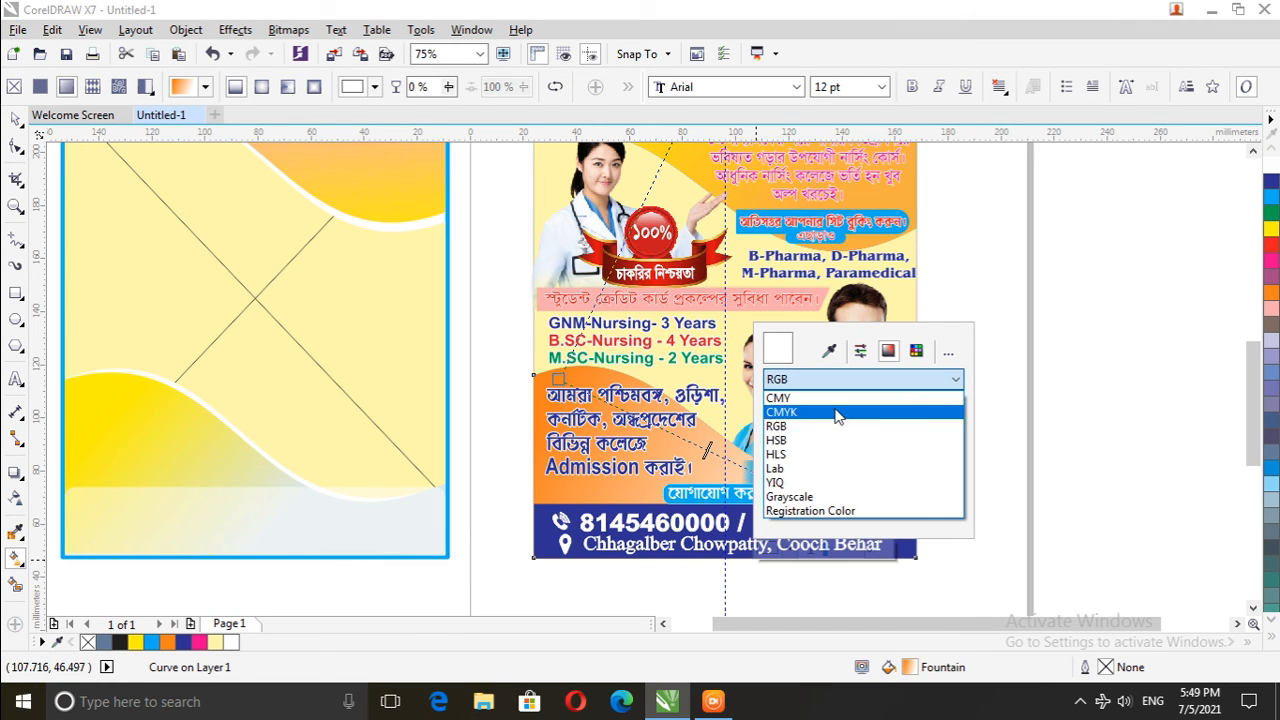
{"action": "left_click", "coordinate": [838, 413]}
{"action": "left_click", "coordinate": [886, 466]}
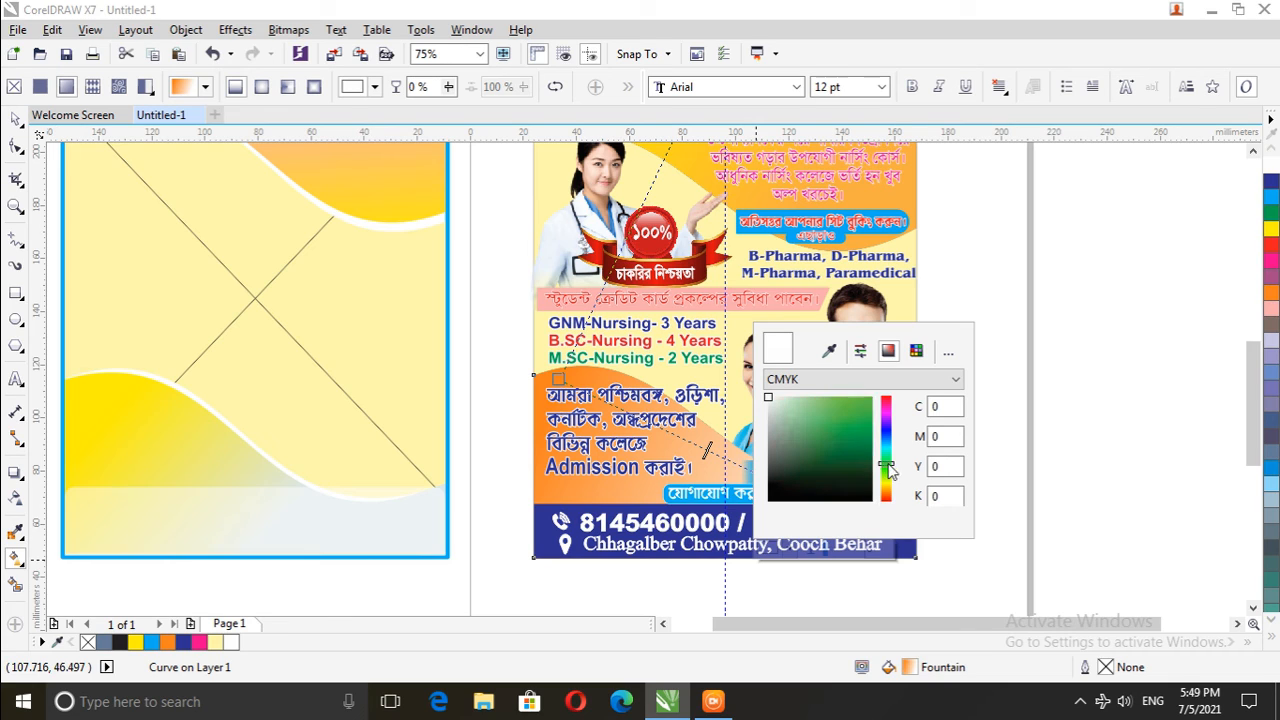
{"action": "left_click", "coordinate": [857, 412]}
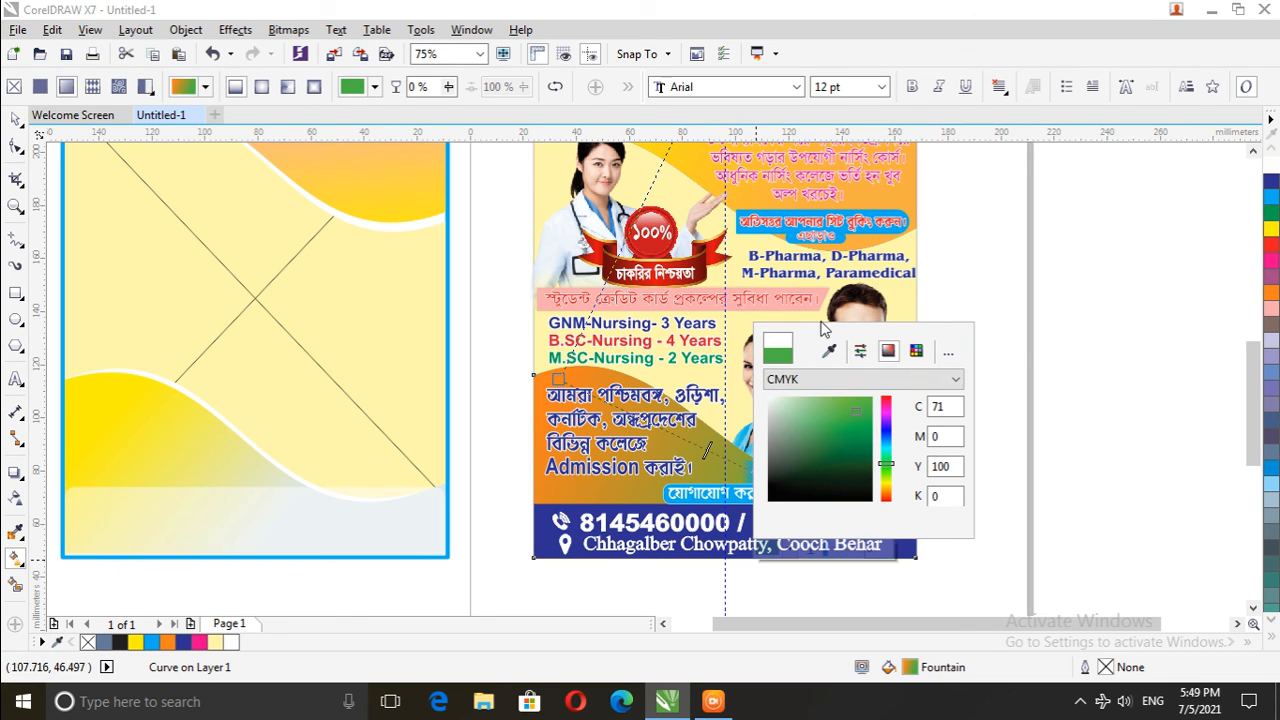
{"action": "mouse_move", "coordinate": [860, 418]}
{"action": "left_mouse_down"}
{"action": "mouse_move", "coordinate": [867, 445]}
{"action": "mouse_move", "coordinate": [796, 404]}
{"action": "left_mouse_up"}
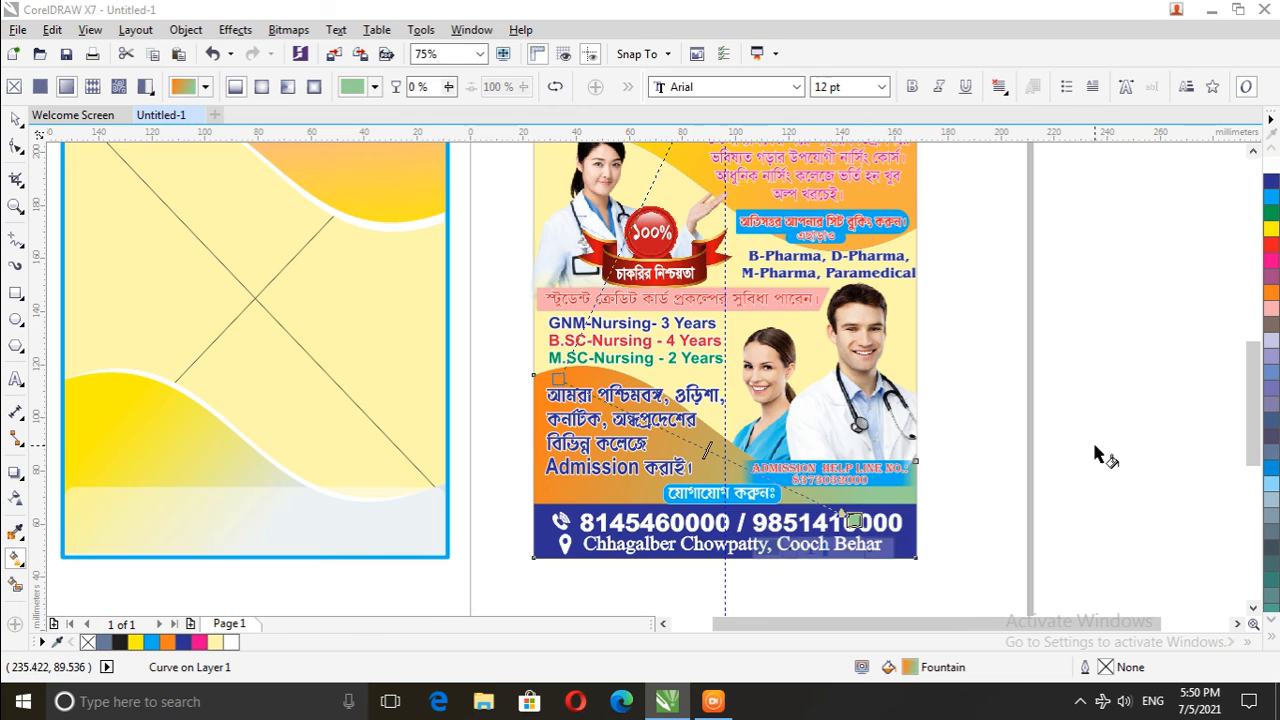
Select all remaining parts of the old reference flyer beside the page and delete them
{"action": "scroll", "coordinate": [770, 570], "scroll_direction": "down", "scroll_amount": 2}
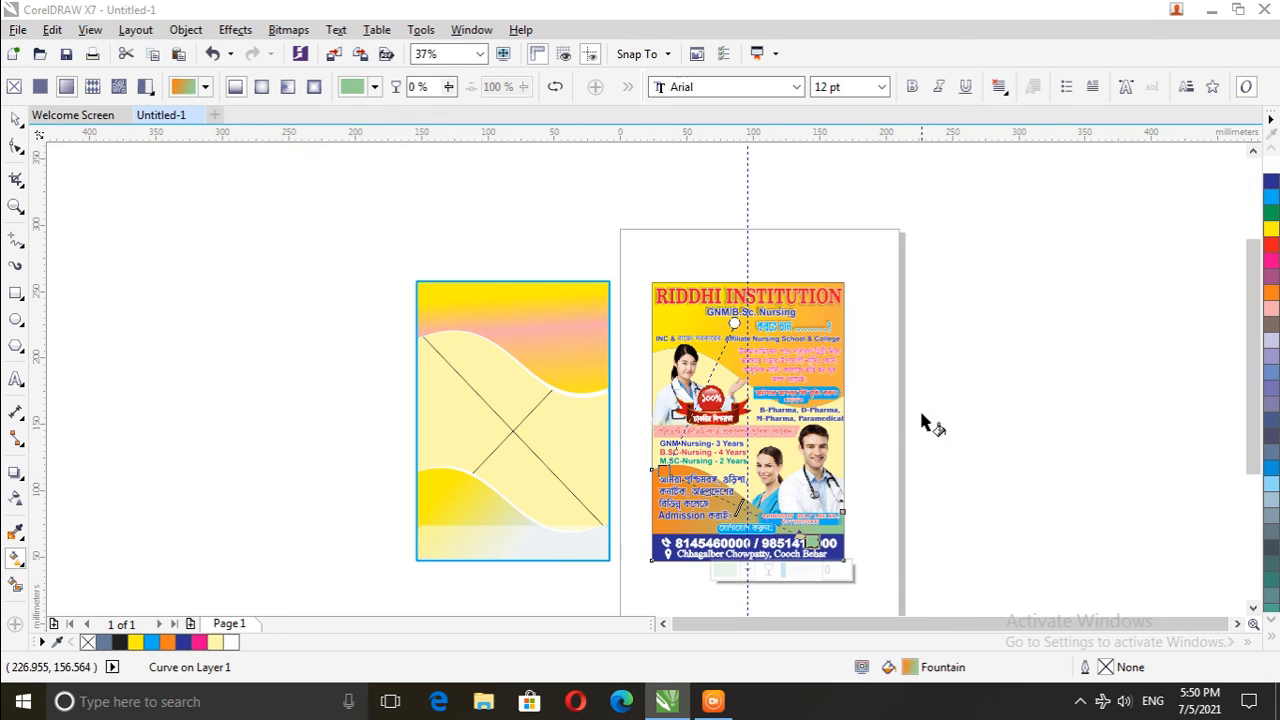
{"action": "left_click", "coordinate": [14, 121]}
{"action": "left_click", "coordinate": [526, 431]}
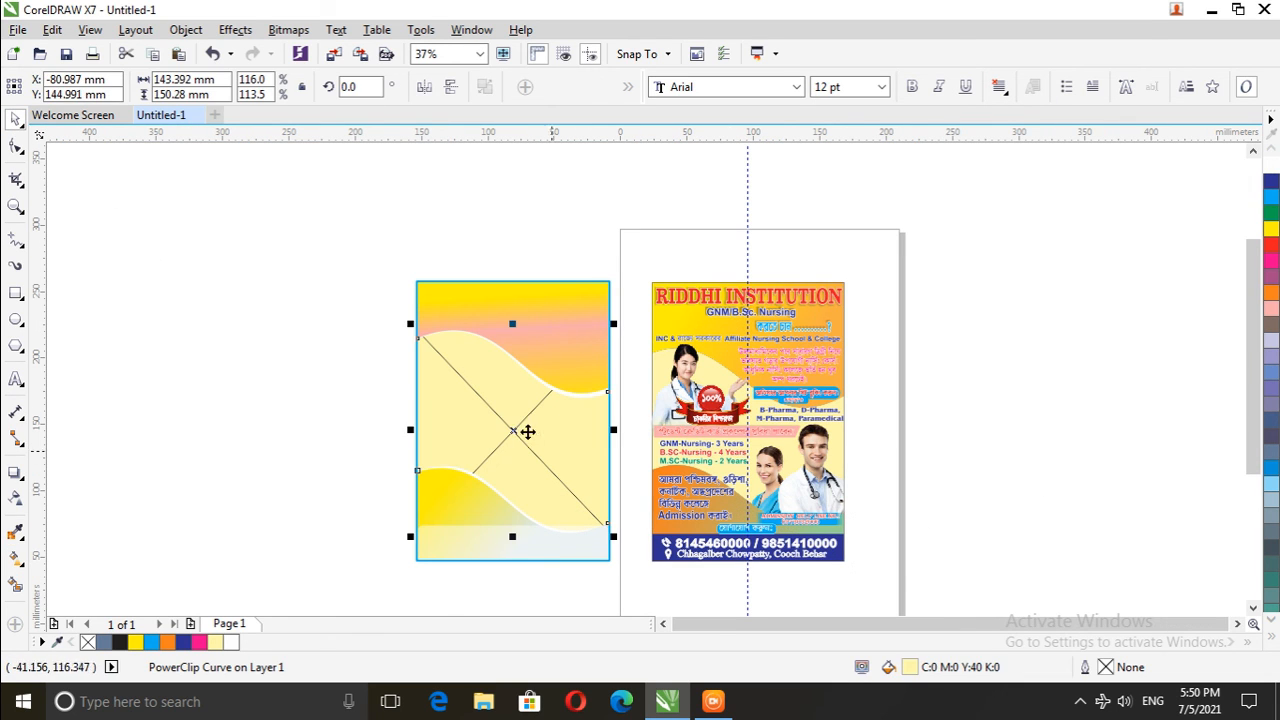
{"action": "left_click_drag", "start_coordinate": [329, 195], "coordinate": [619, 587]}
{"action": "key", "text": "Delete"}
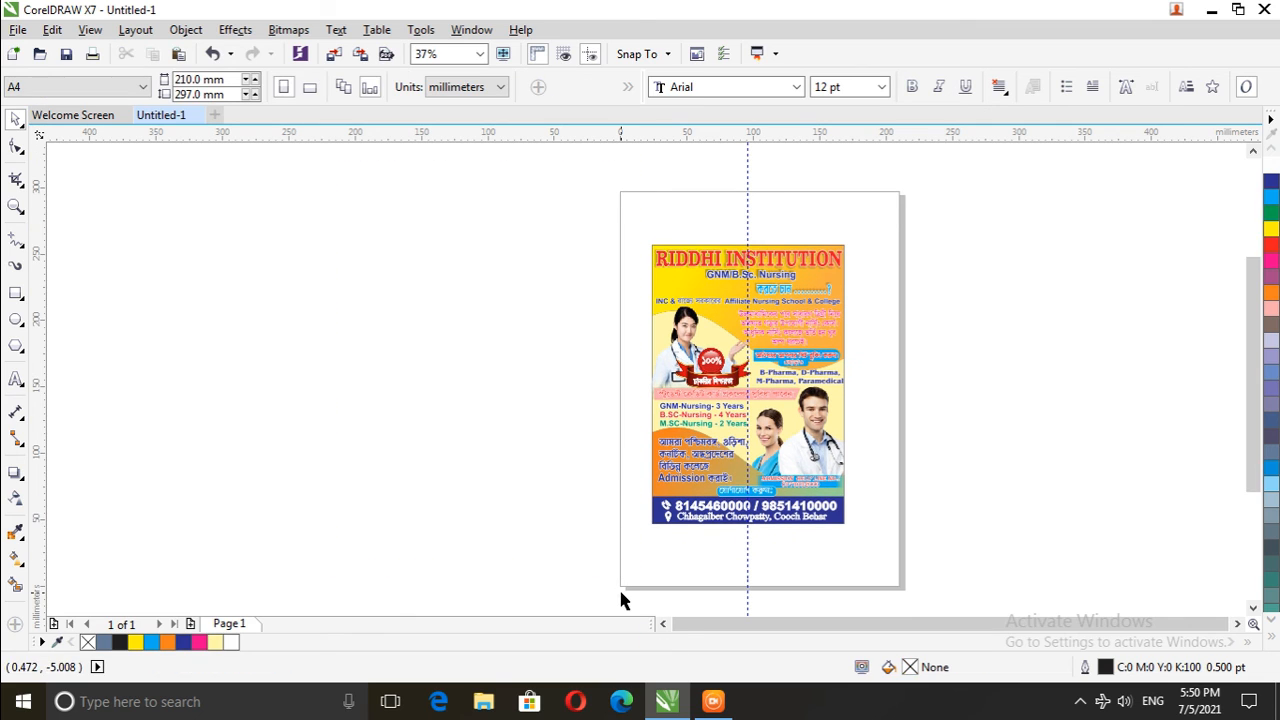
{"action": "scroll", "coordinate": [771, 311], "scroll_direction": "up", "scroll_amount": 2}
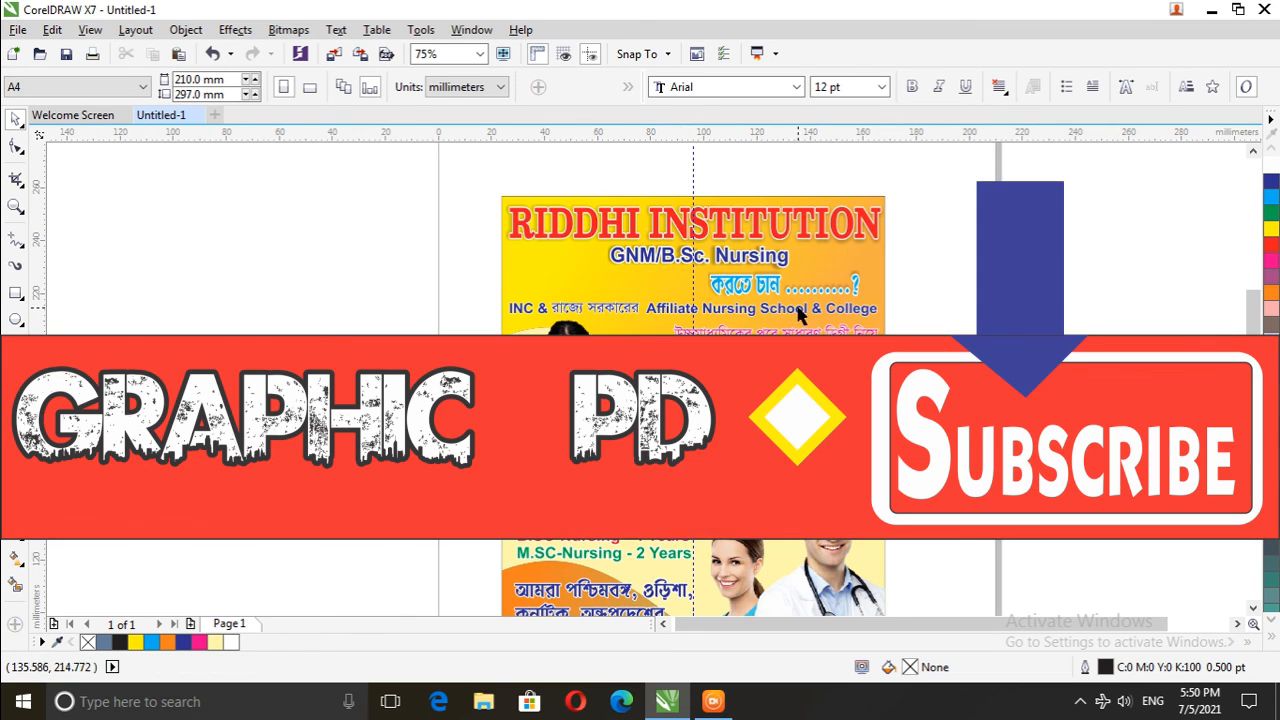